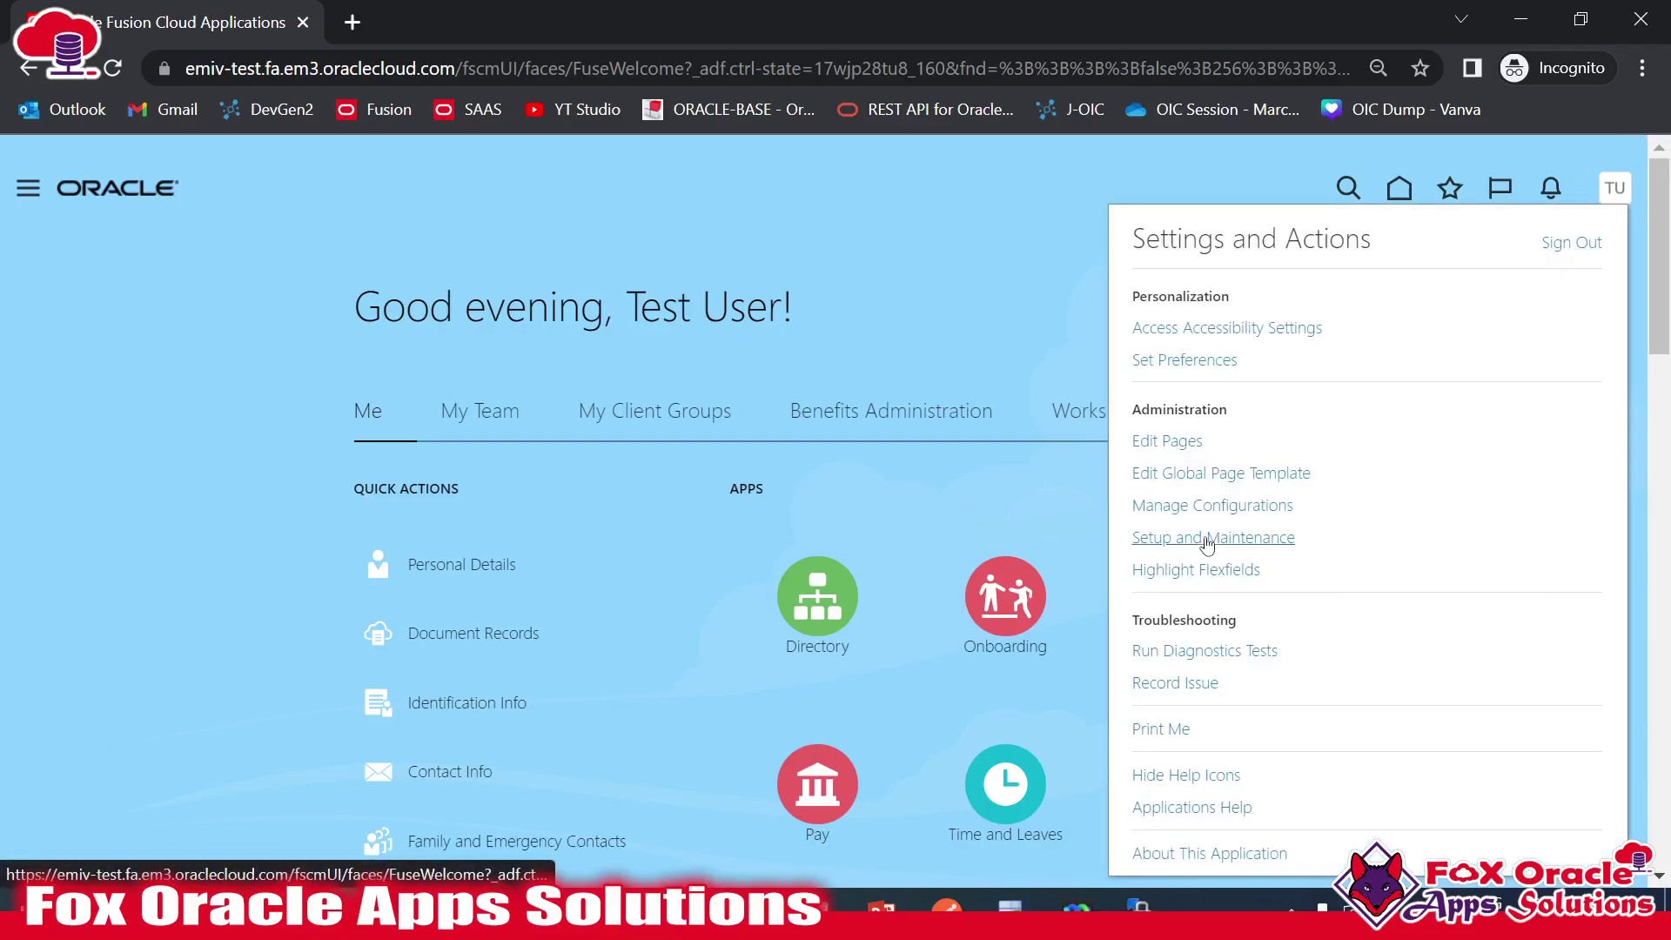
- Open Setup and Maintenance from the user avatar's Settings and Actions menu
click(1209, 538)
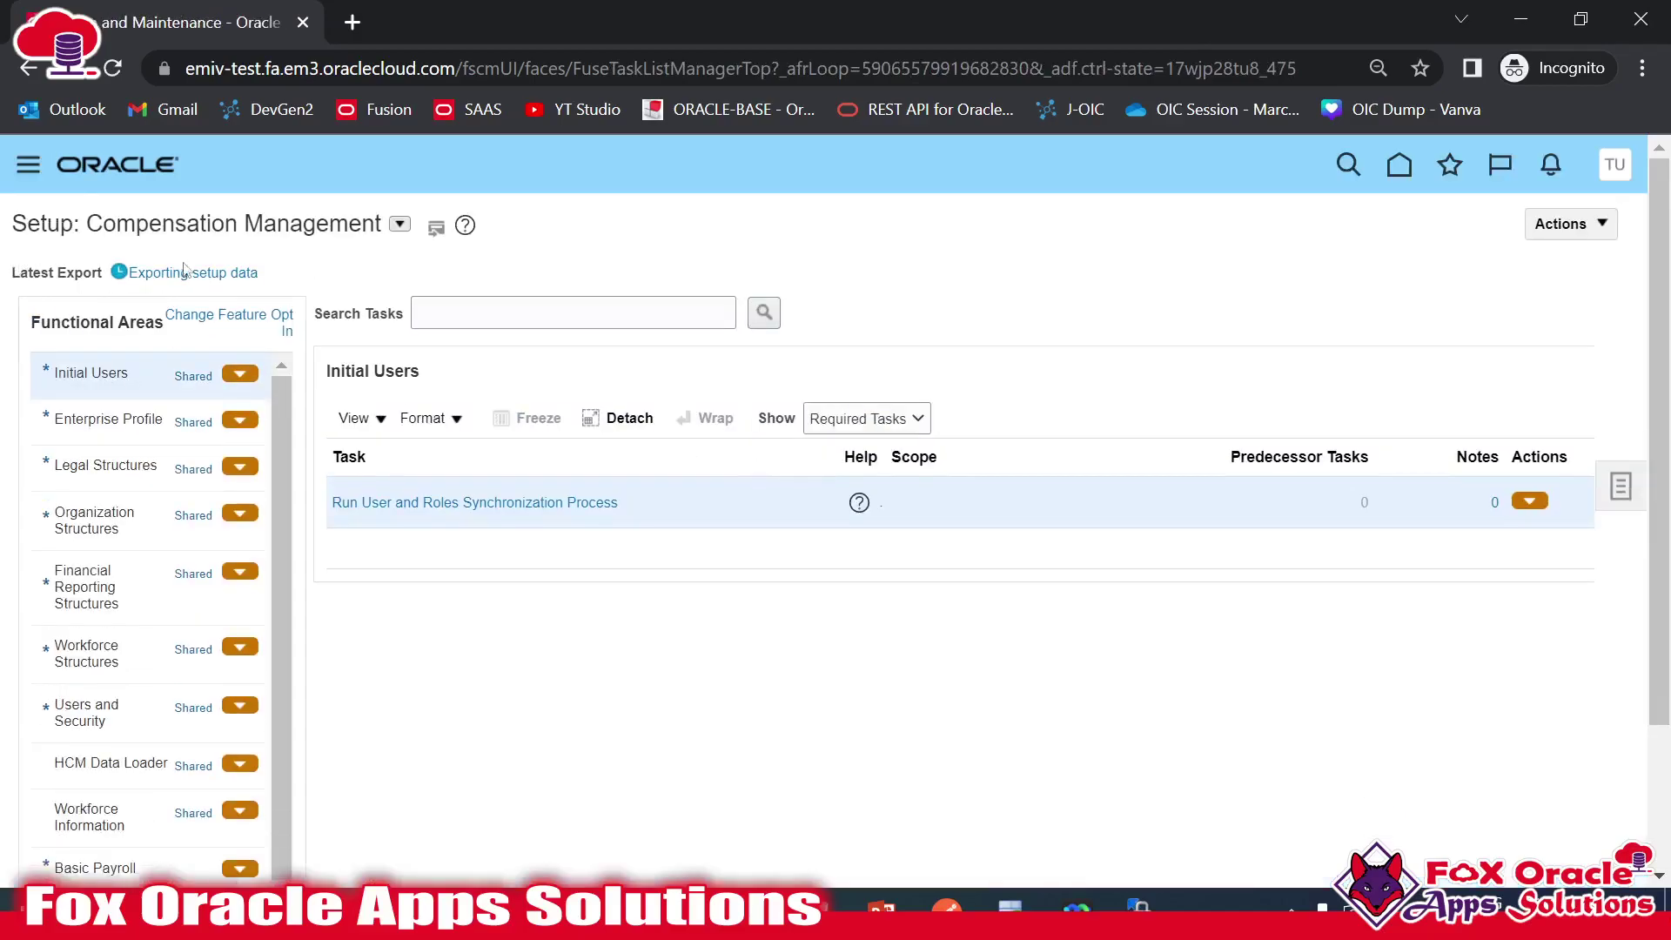
- Under Procurement's Organization Structures, show all tasks and open Manage Business Unit Data Access for Users
click(399, 224)
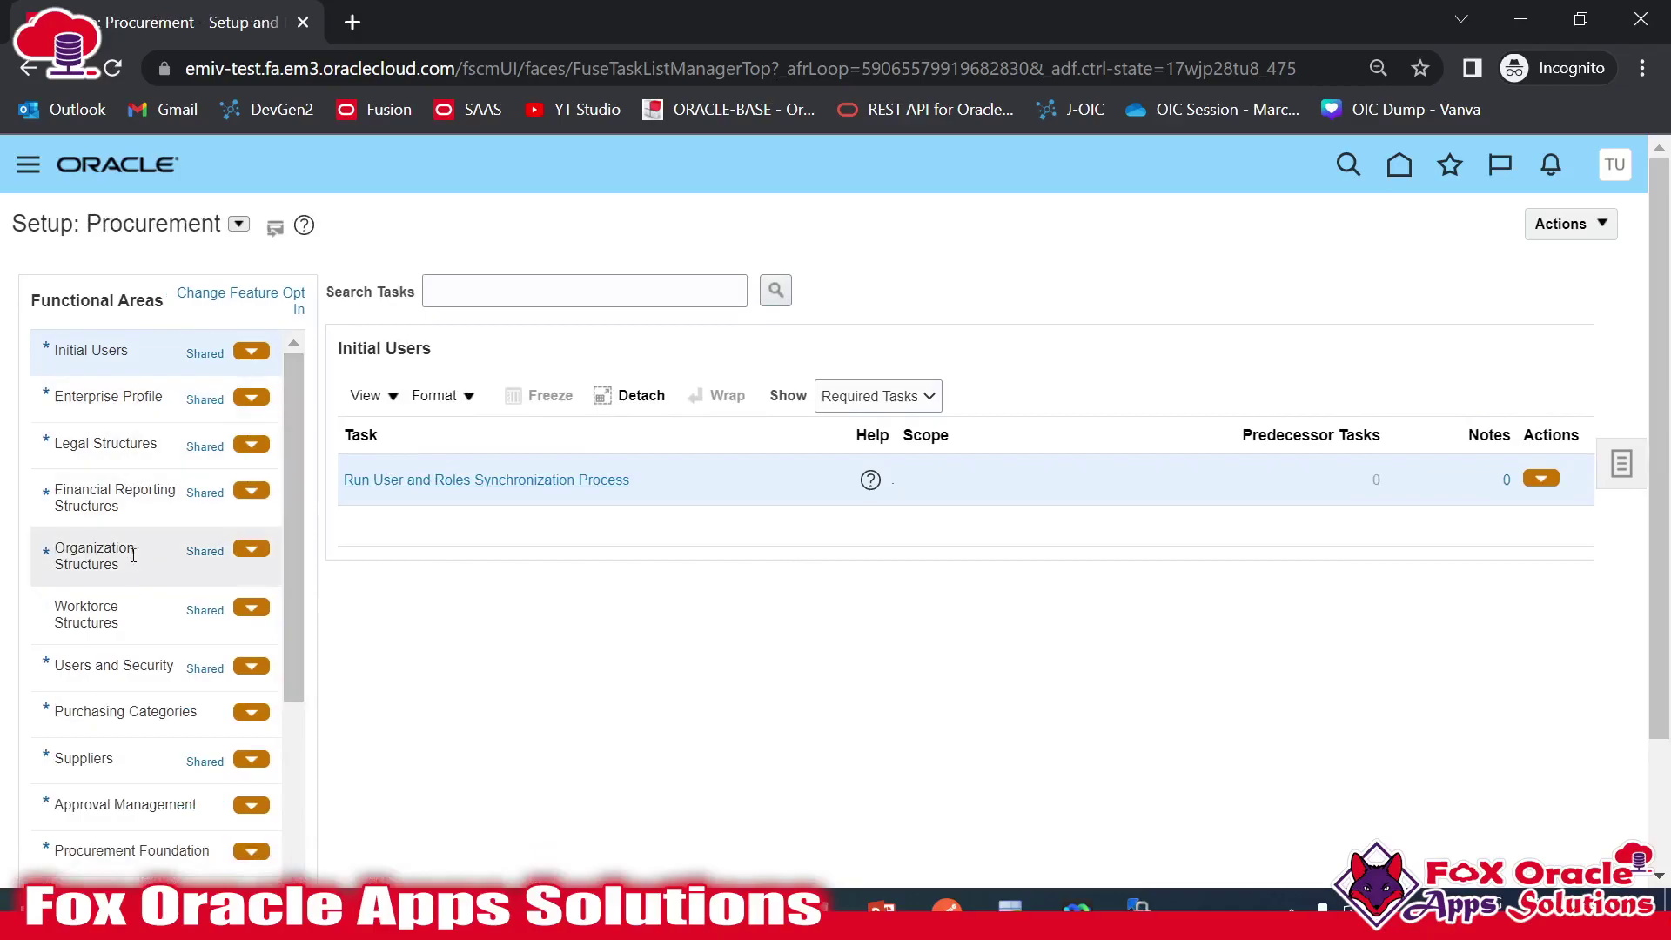
click(130, 566)
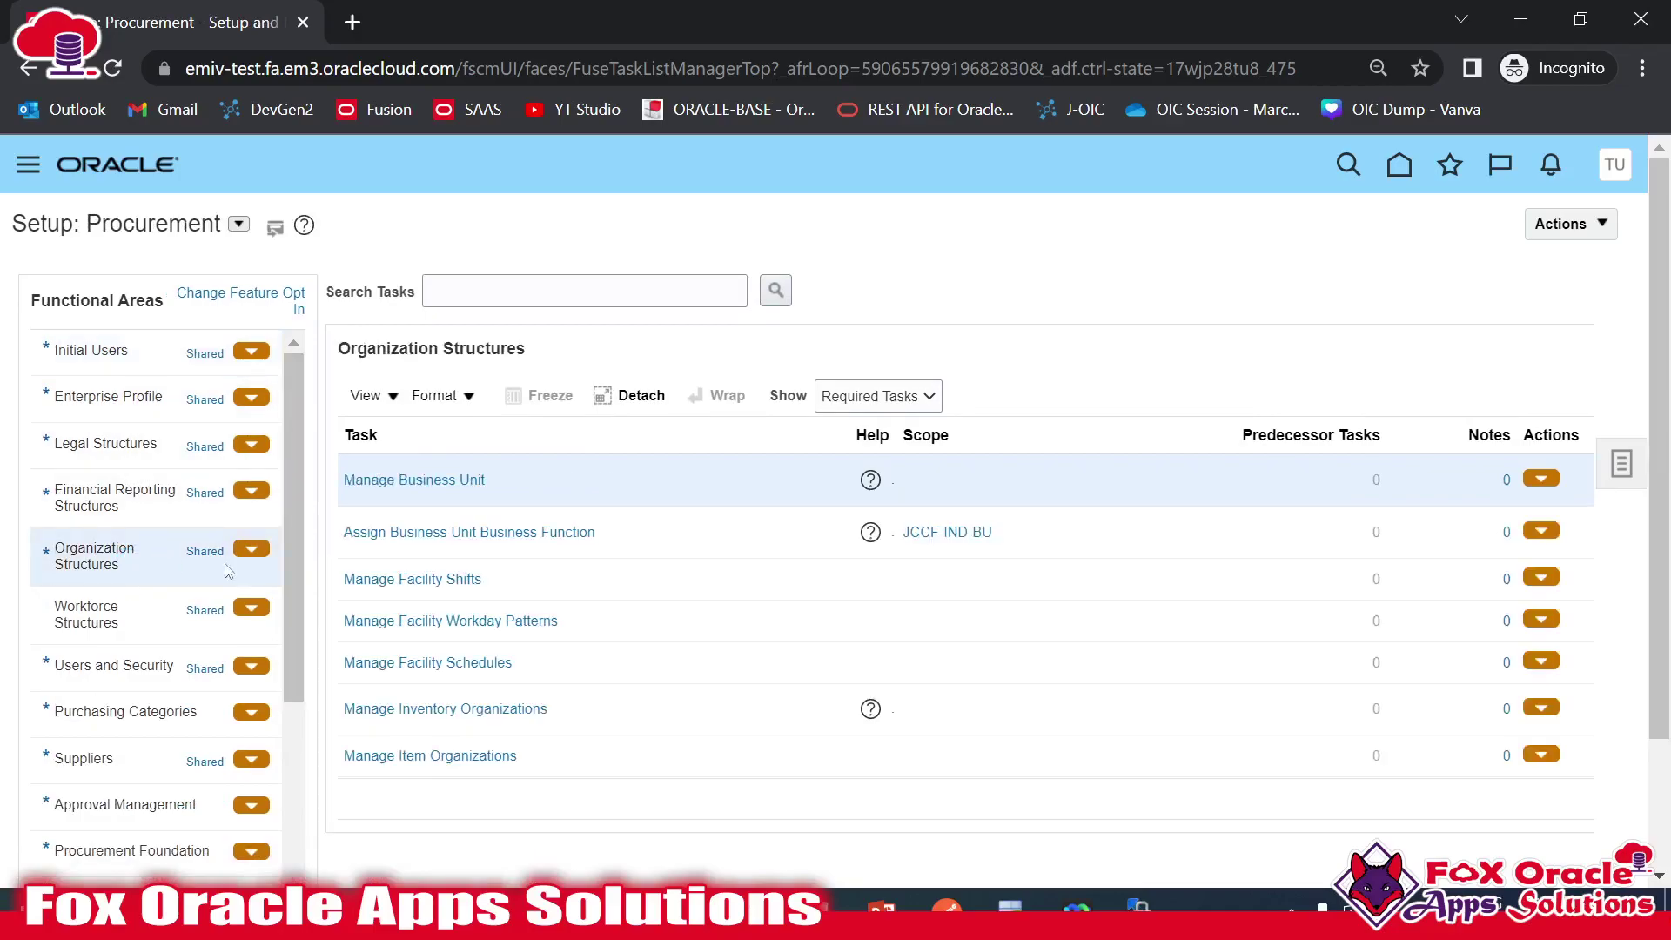
click(883, 399)
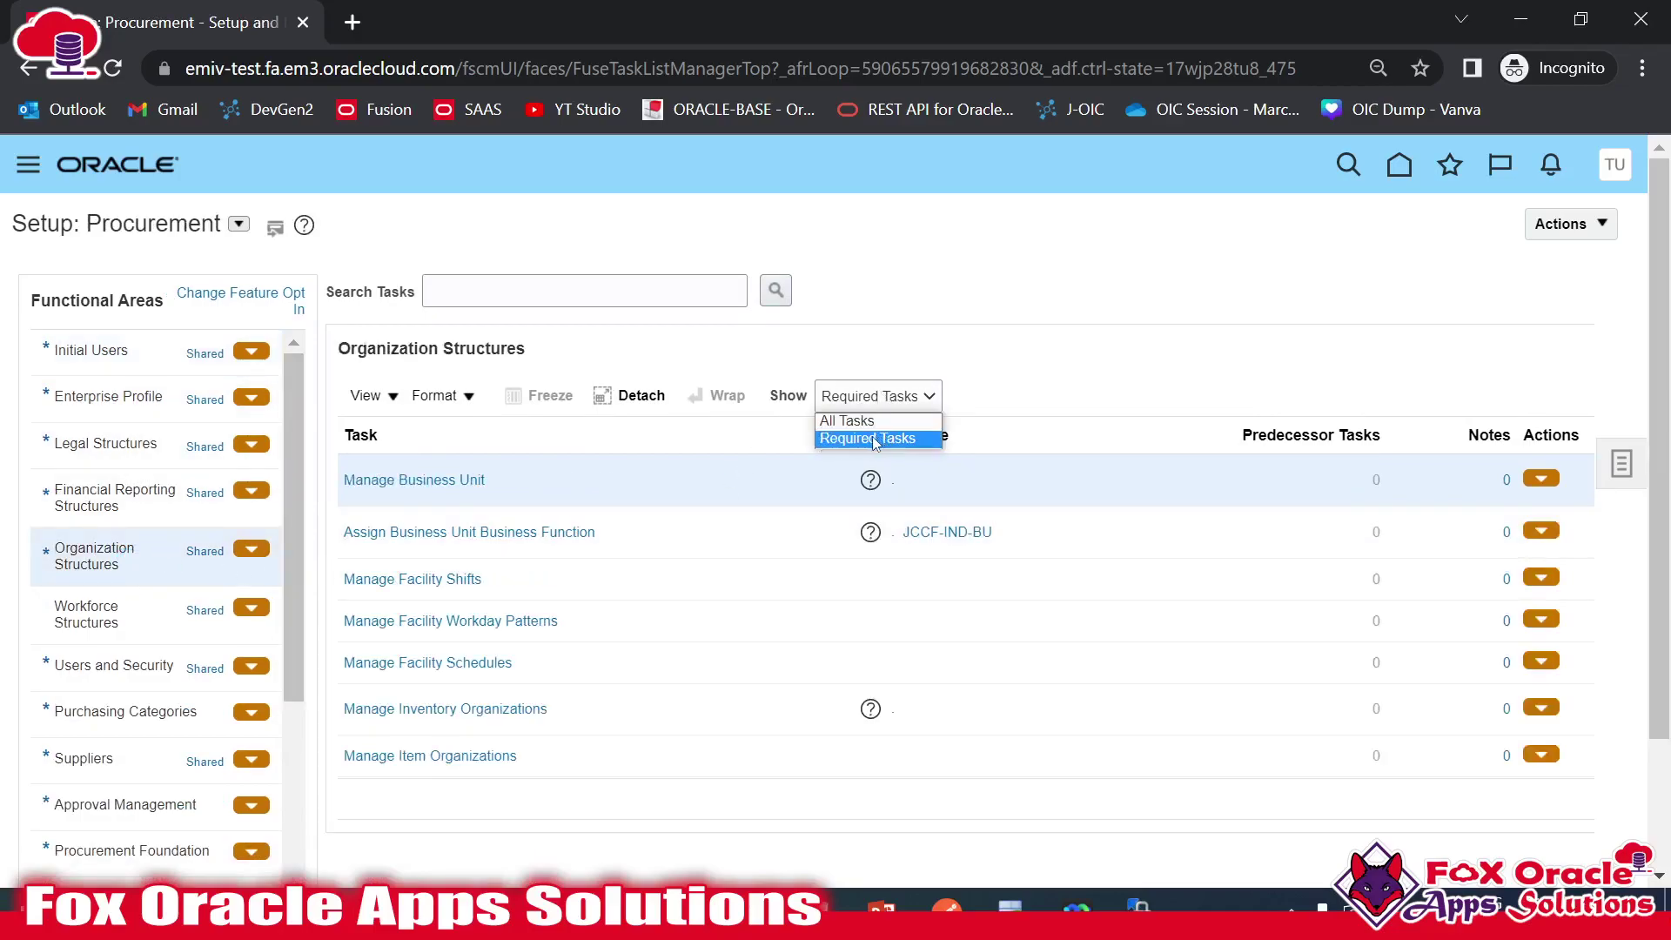
click(859, 422)
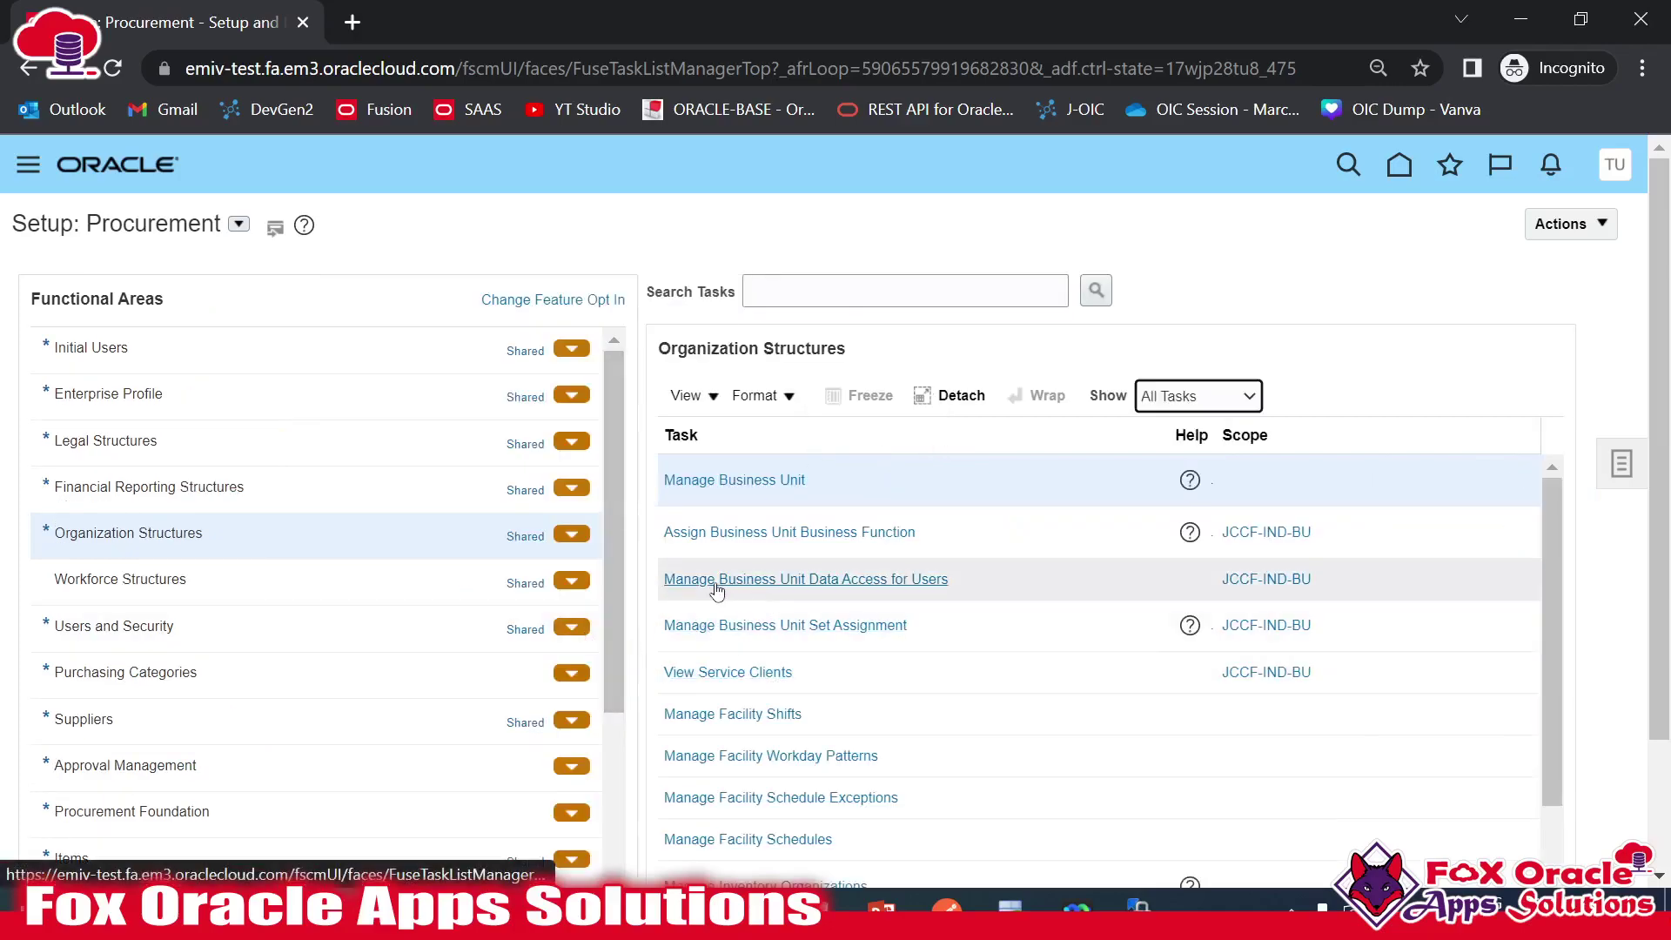
click(884, 581)
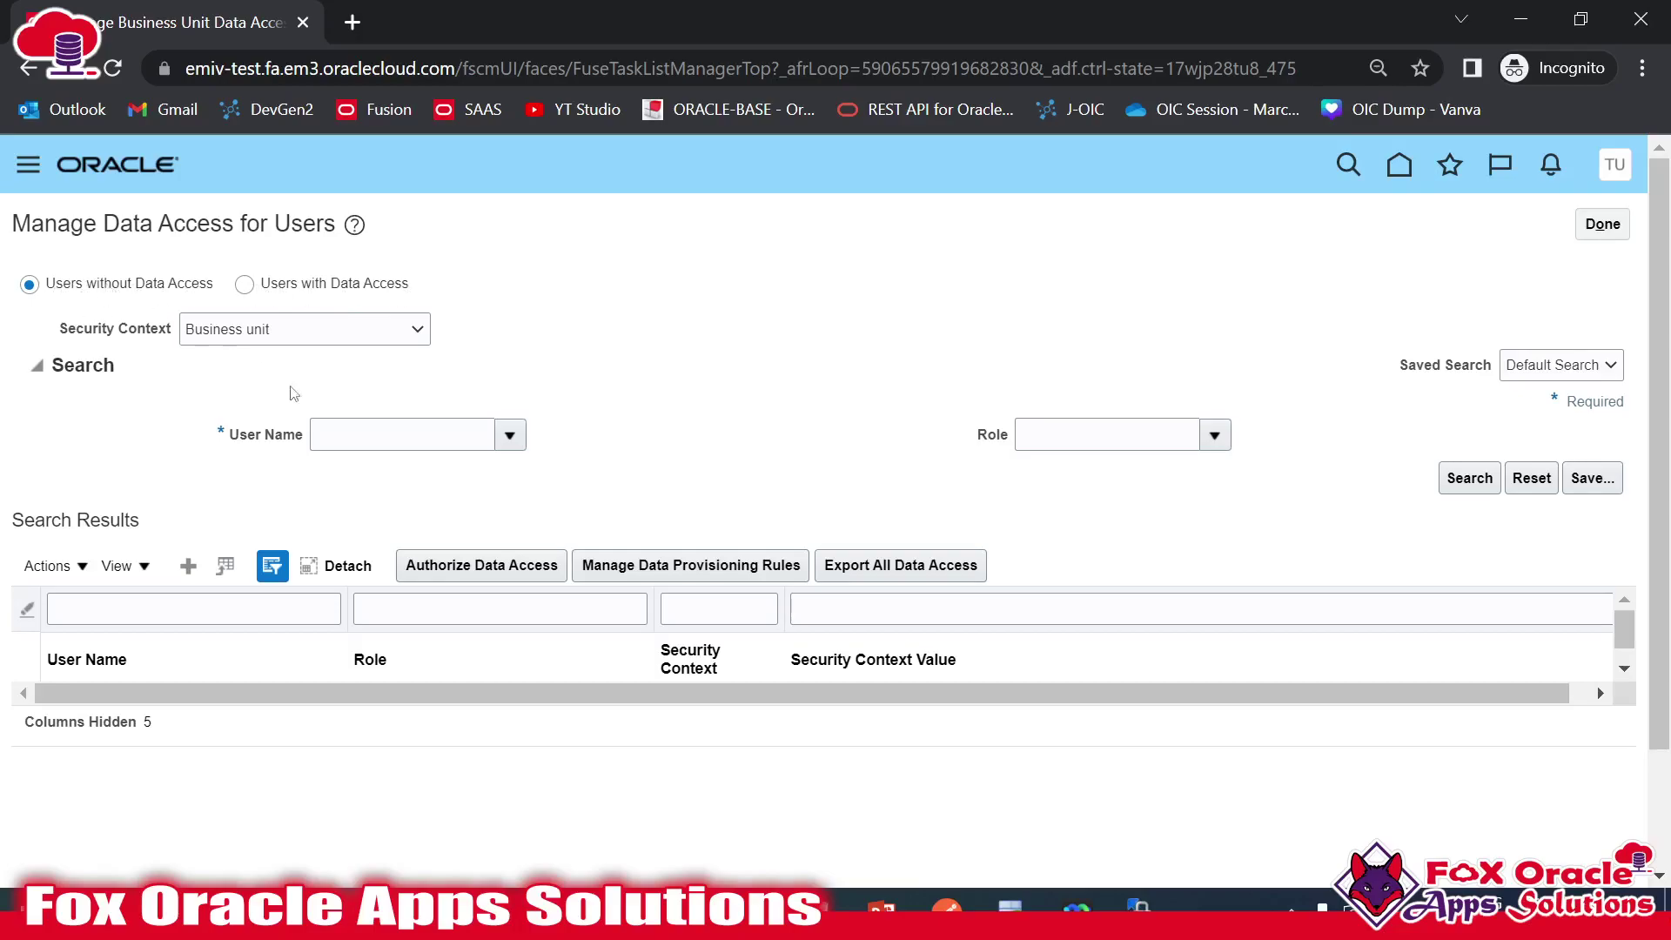
- Search testuser under Users without Data Access, listing eight Business unit roles without values
click(321, 434)
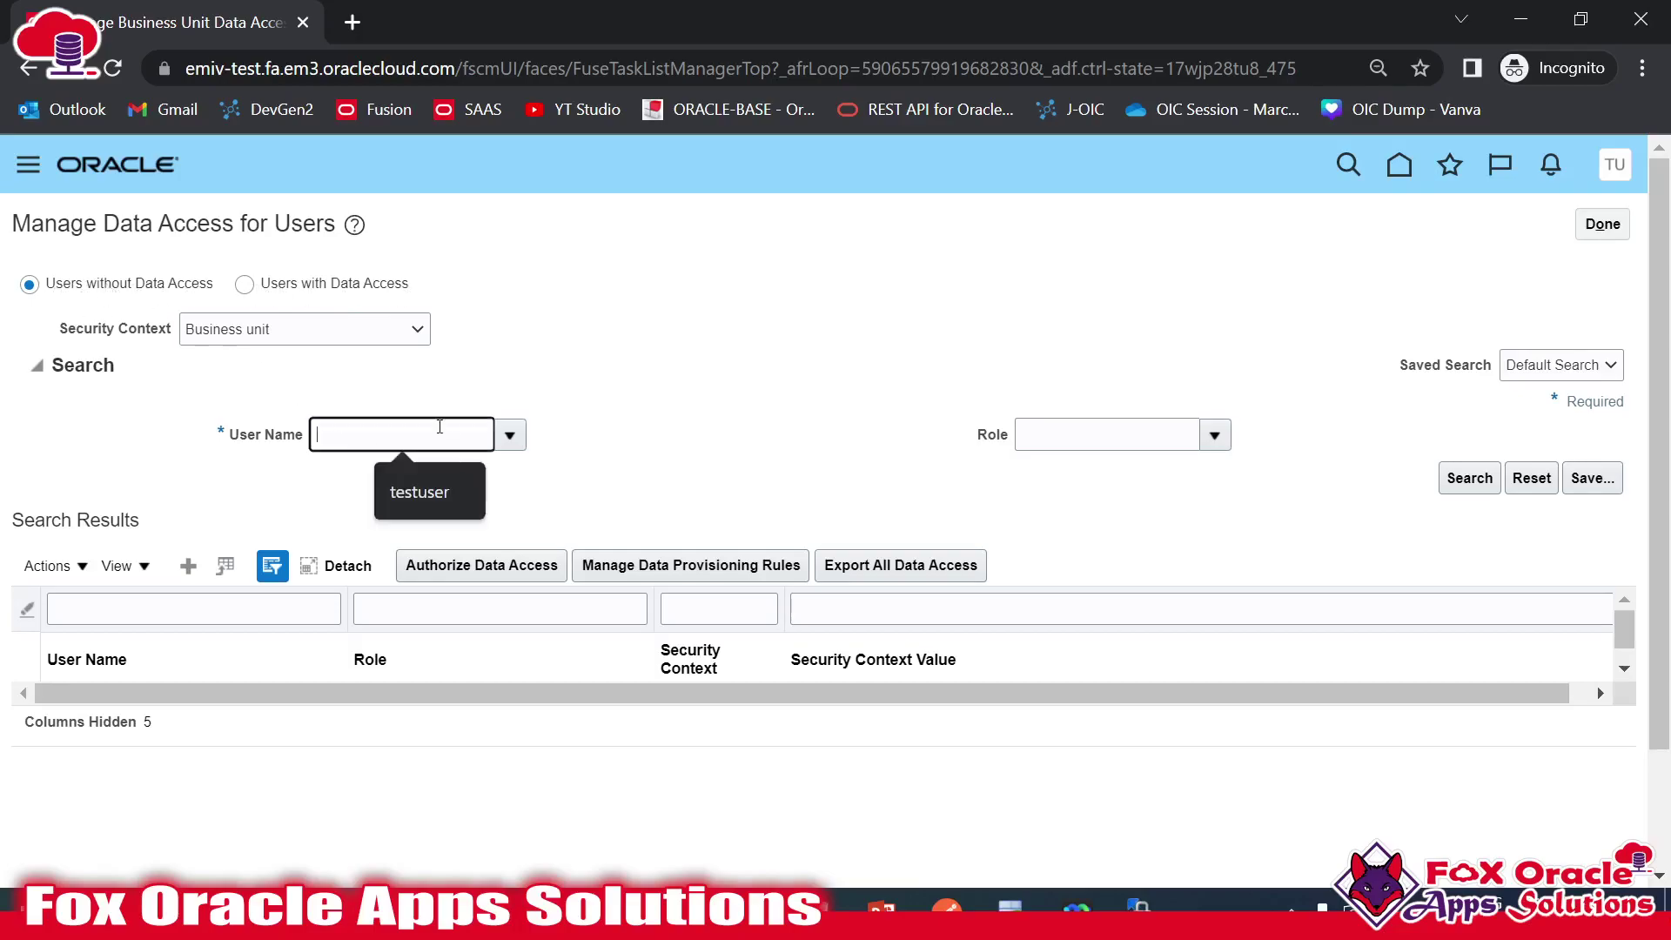
text(testuser)
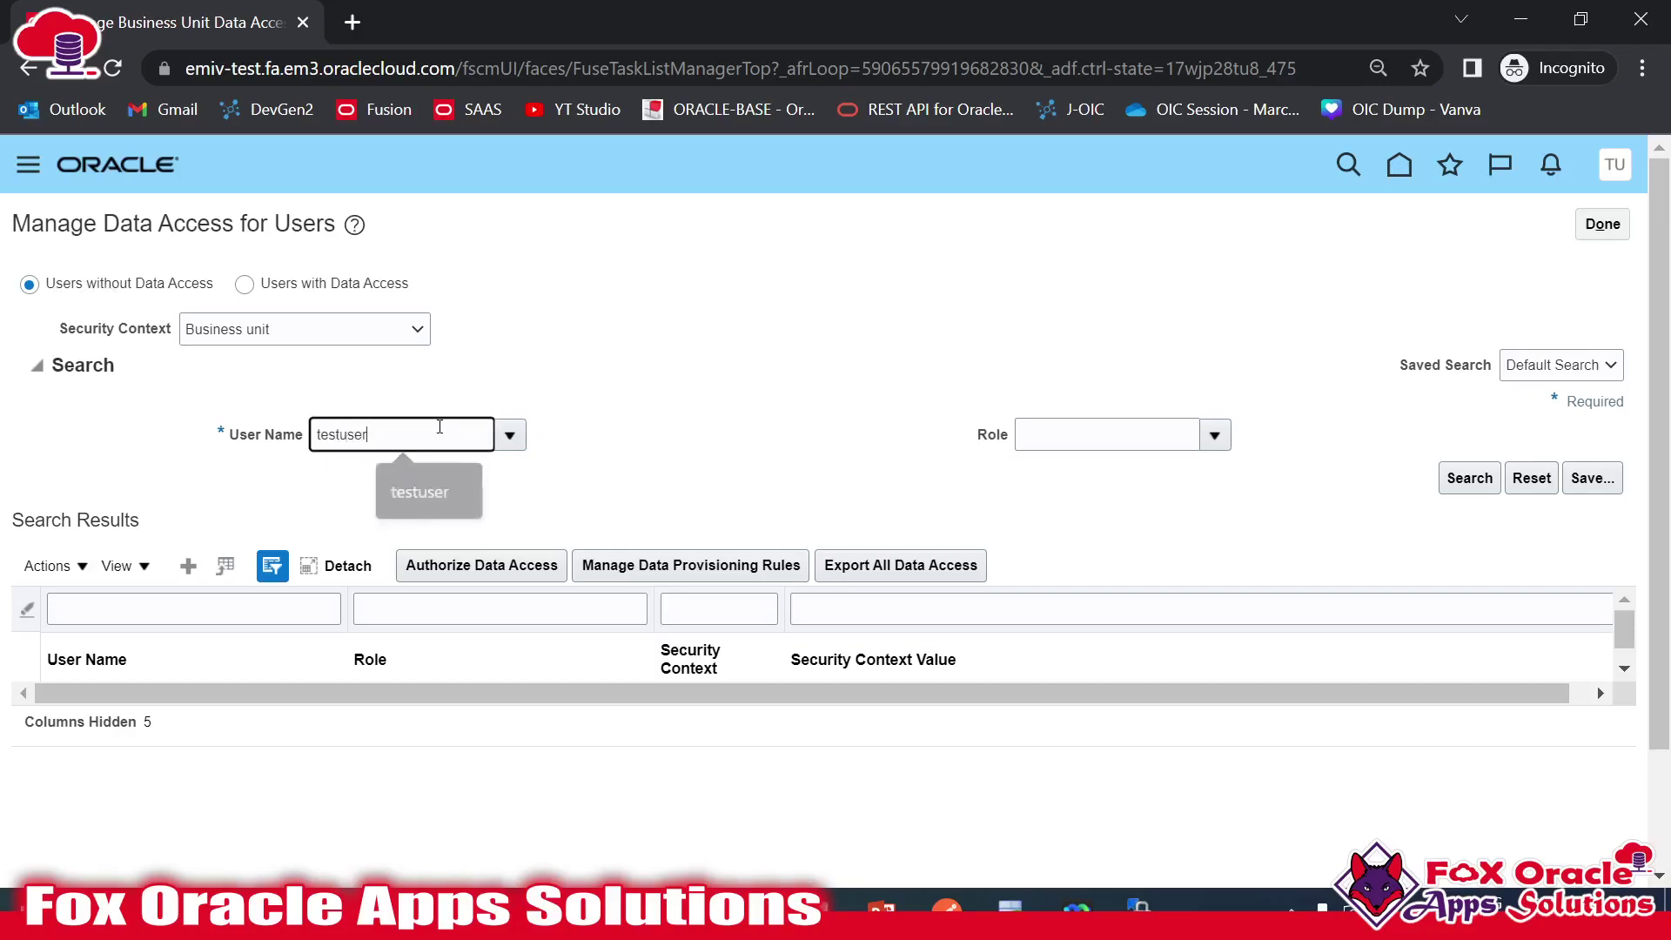
click(1460, 492)
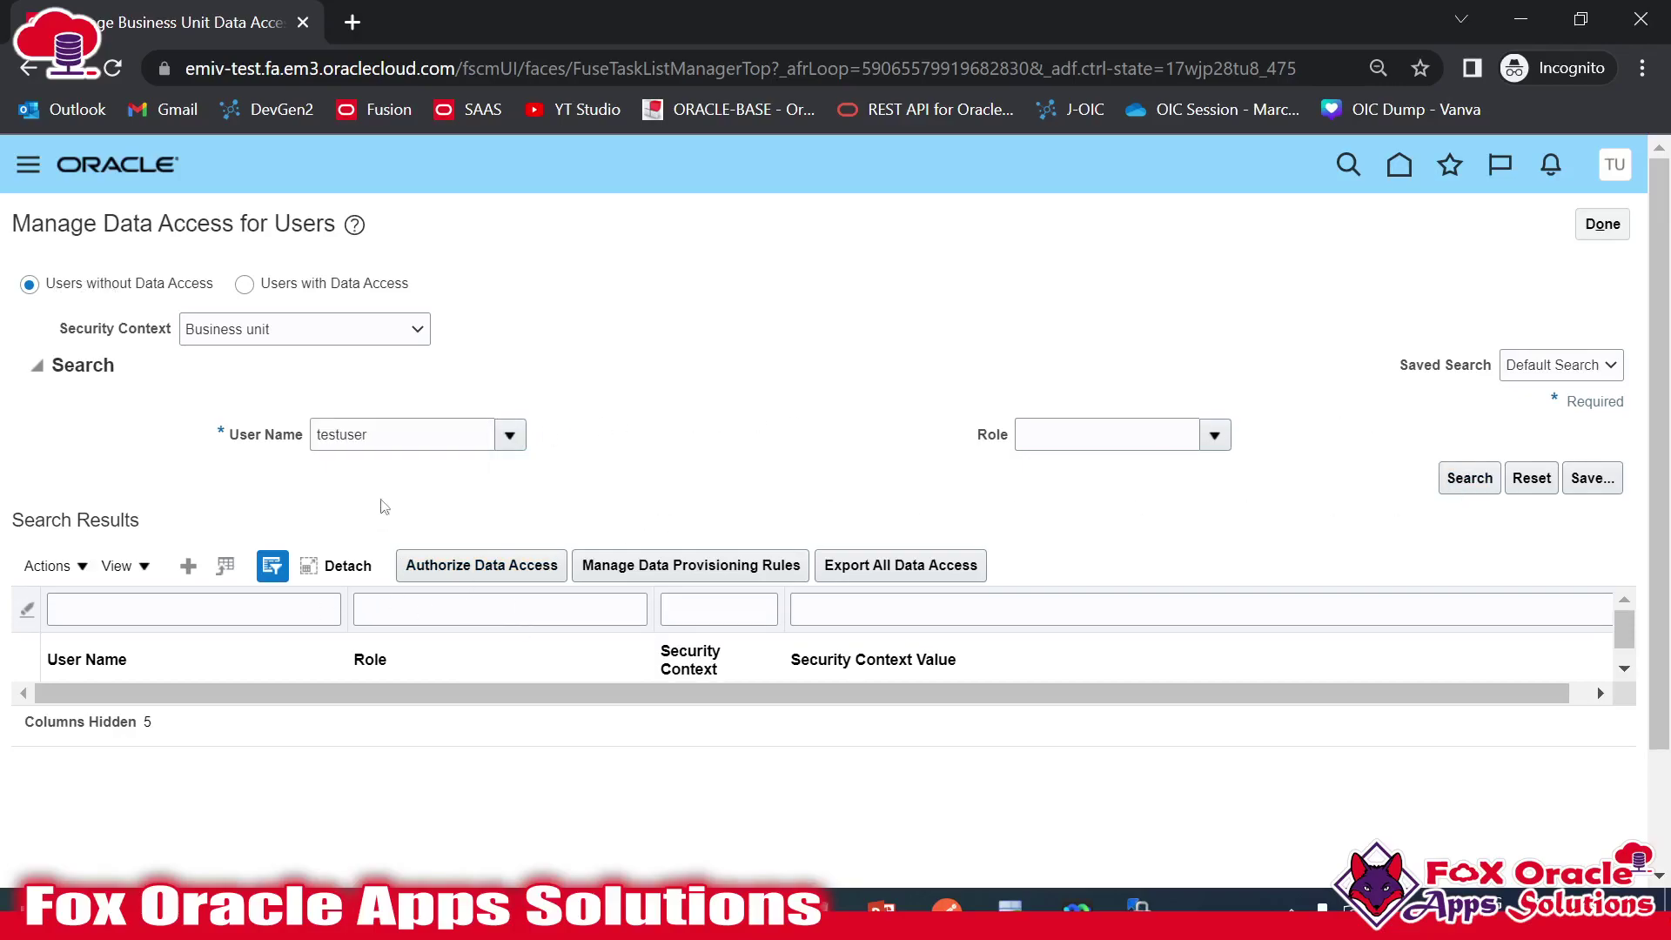
drag(396, 443, 312, 452)
click(404, 540)
click(1469, 478)
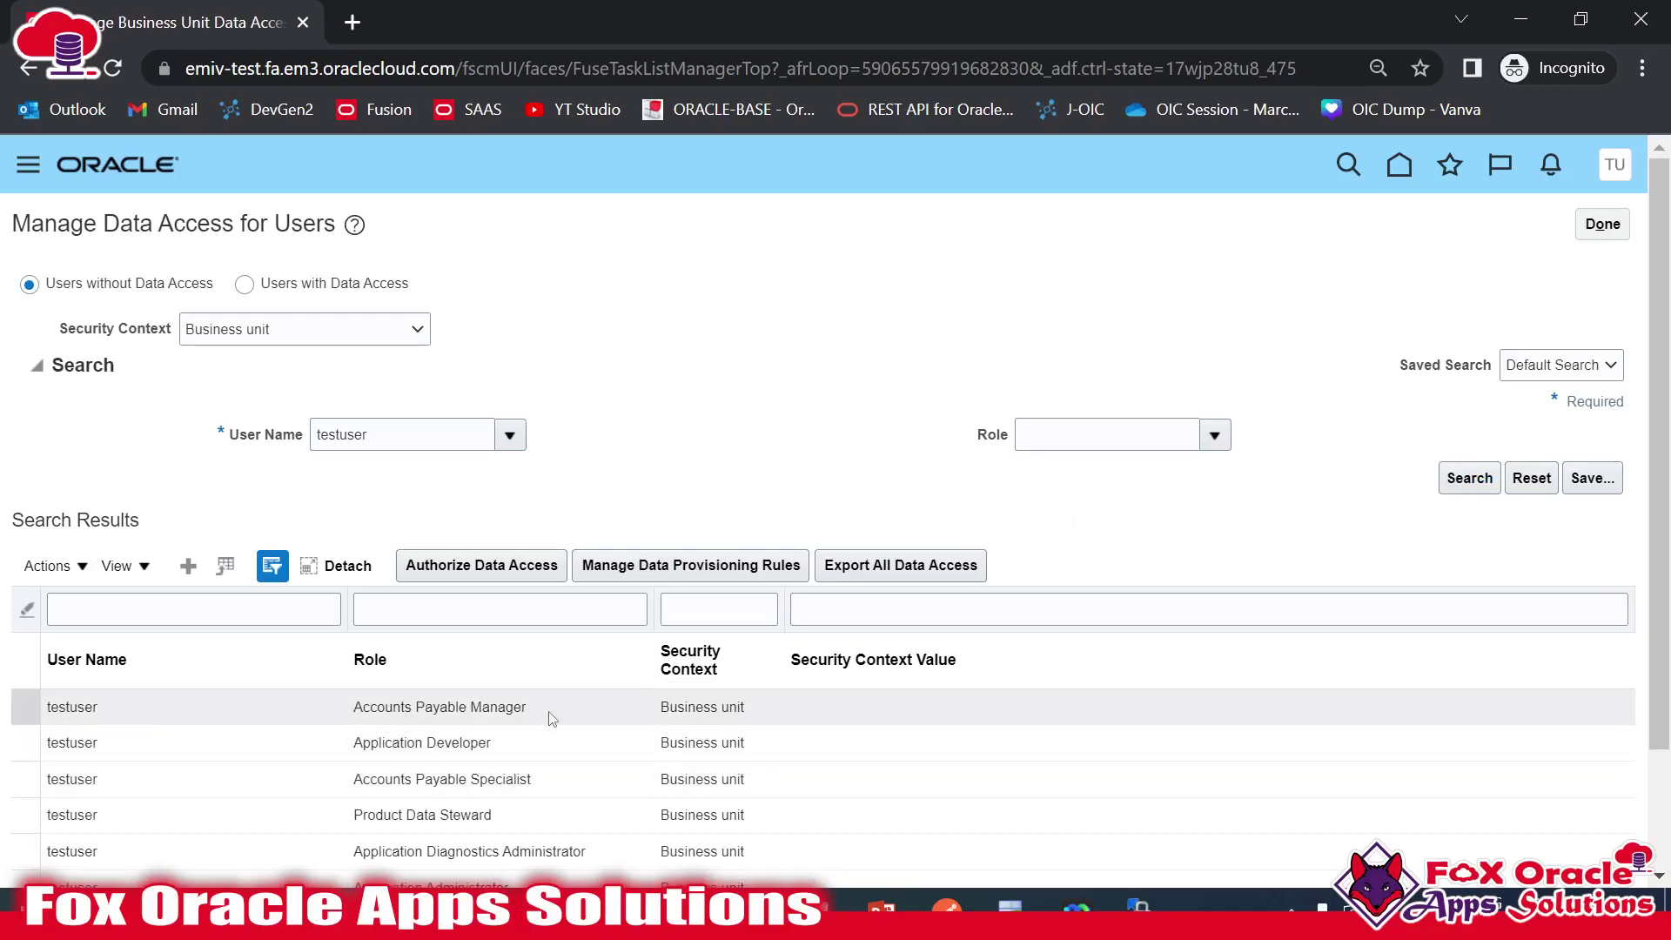
scroll(502, 784, down, 2)
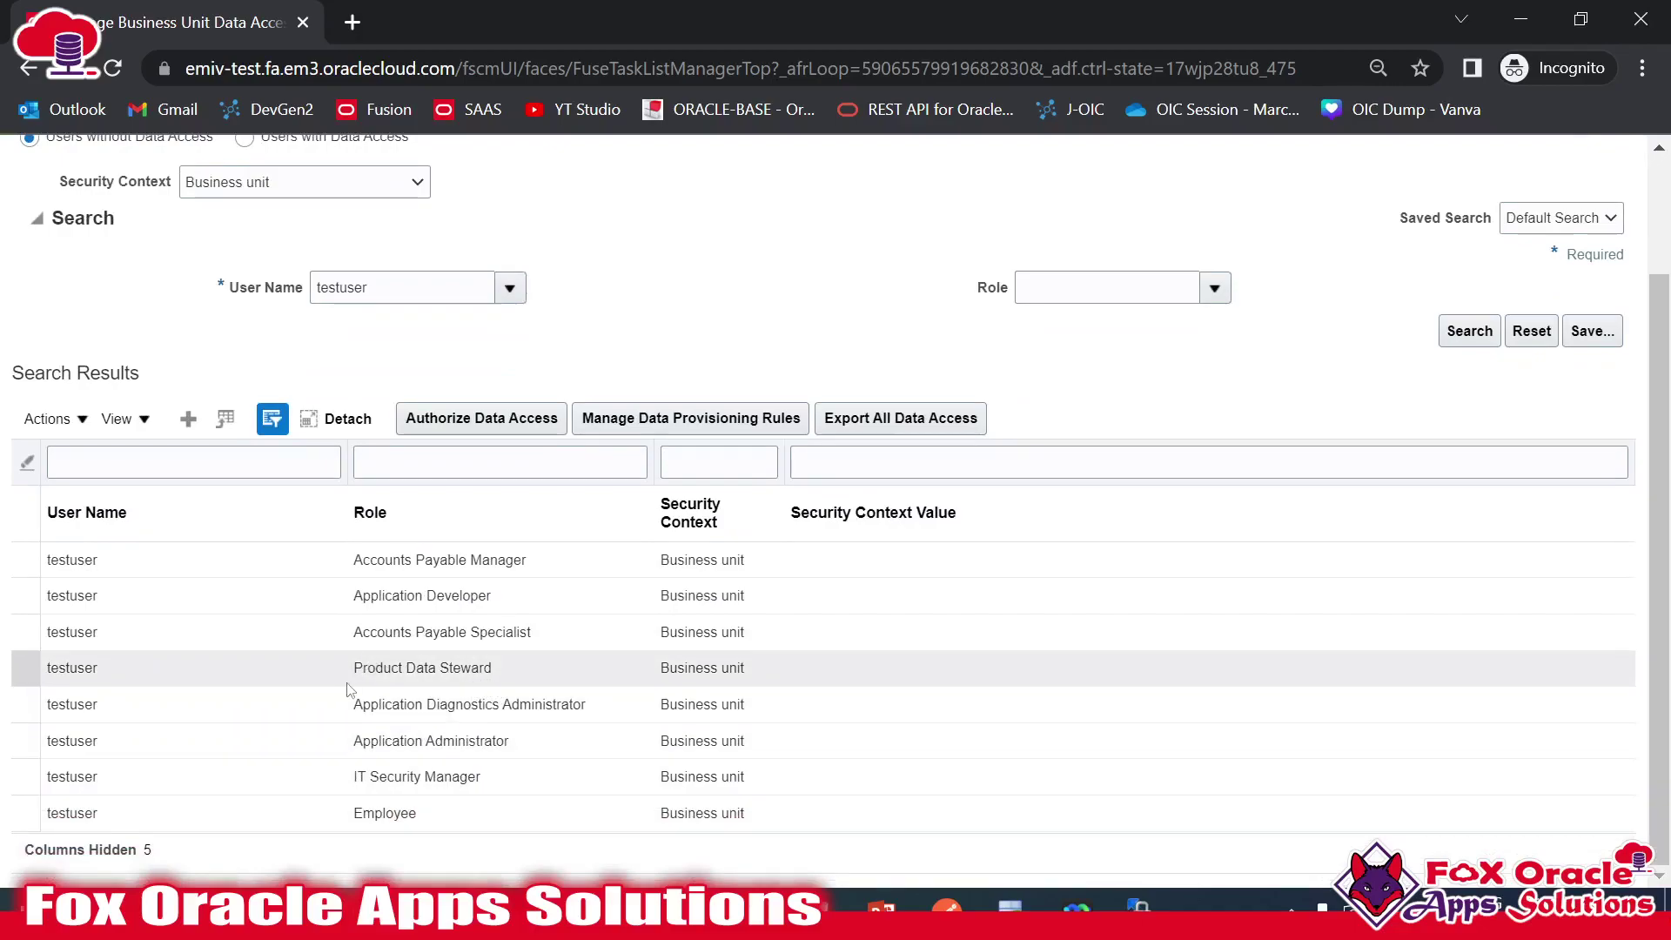
scroll(513, 701, up, 2)
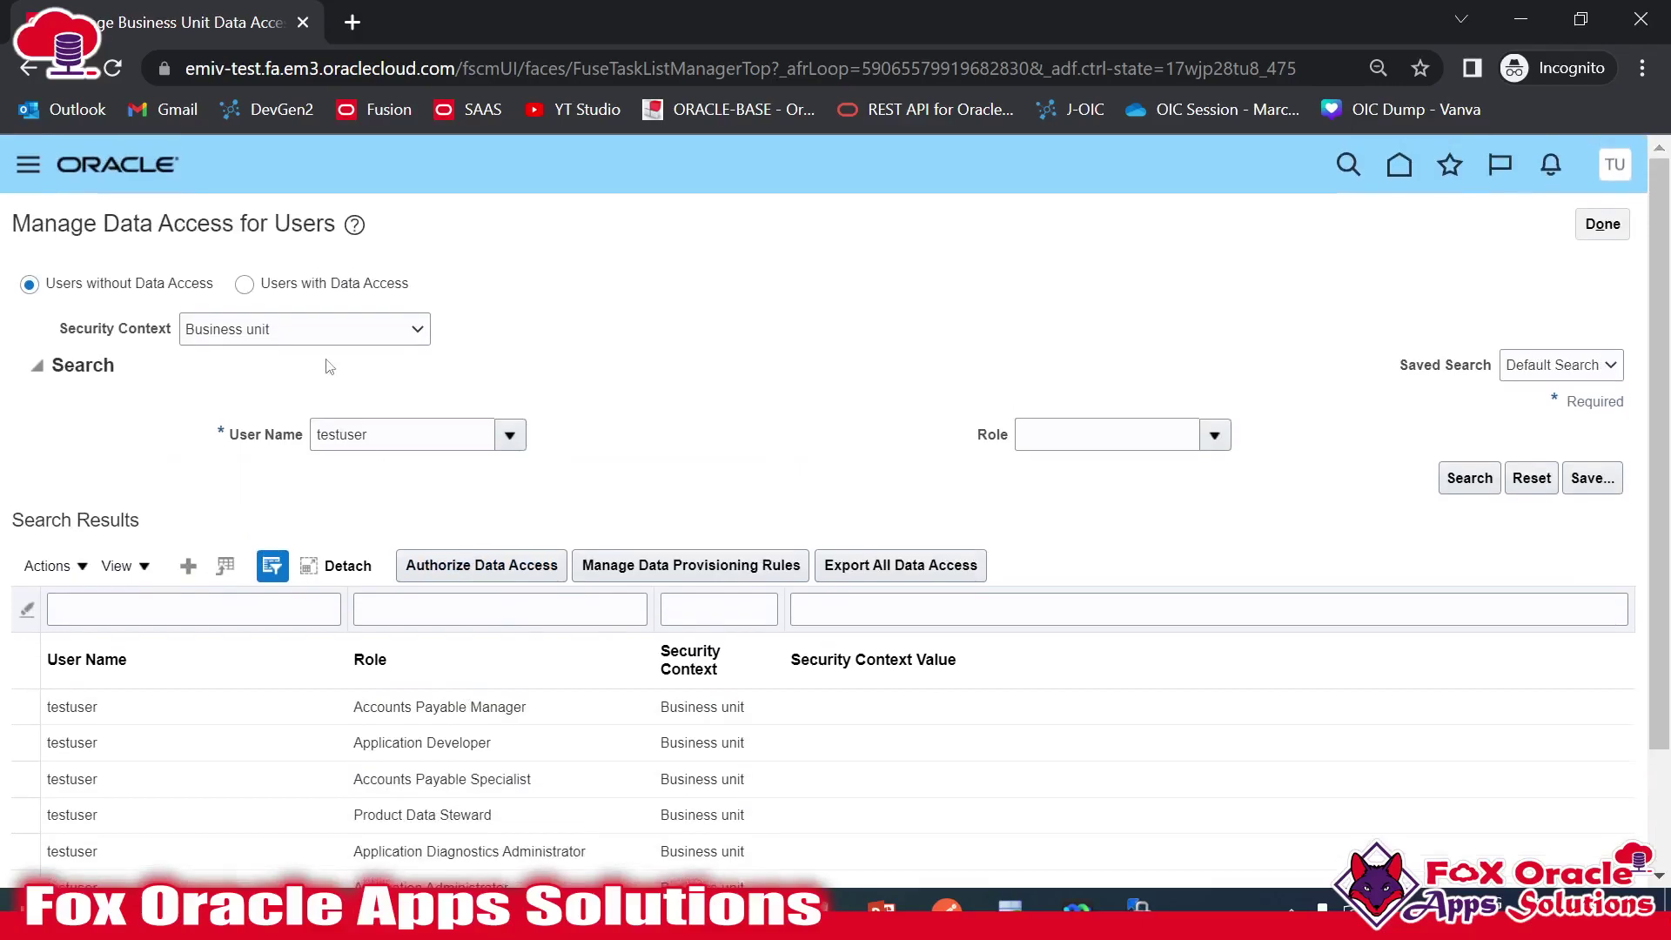
- Switch to Users with Data Access and search testuser's existing access rows
click(244, 285)
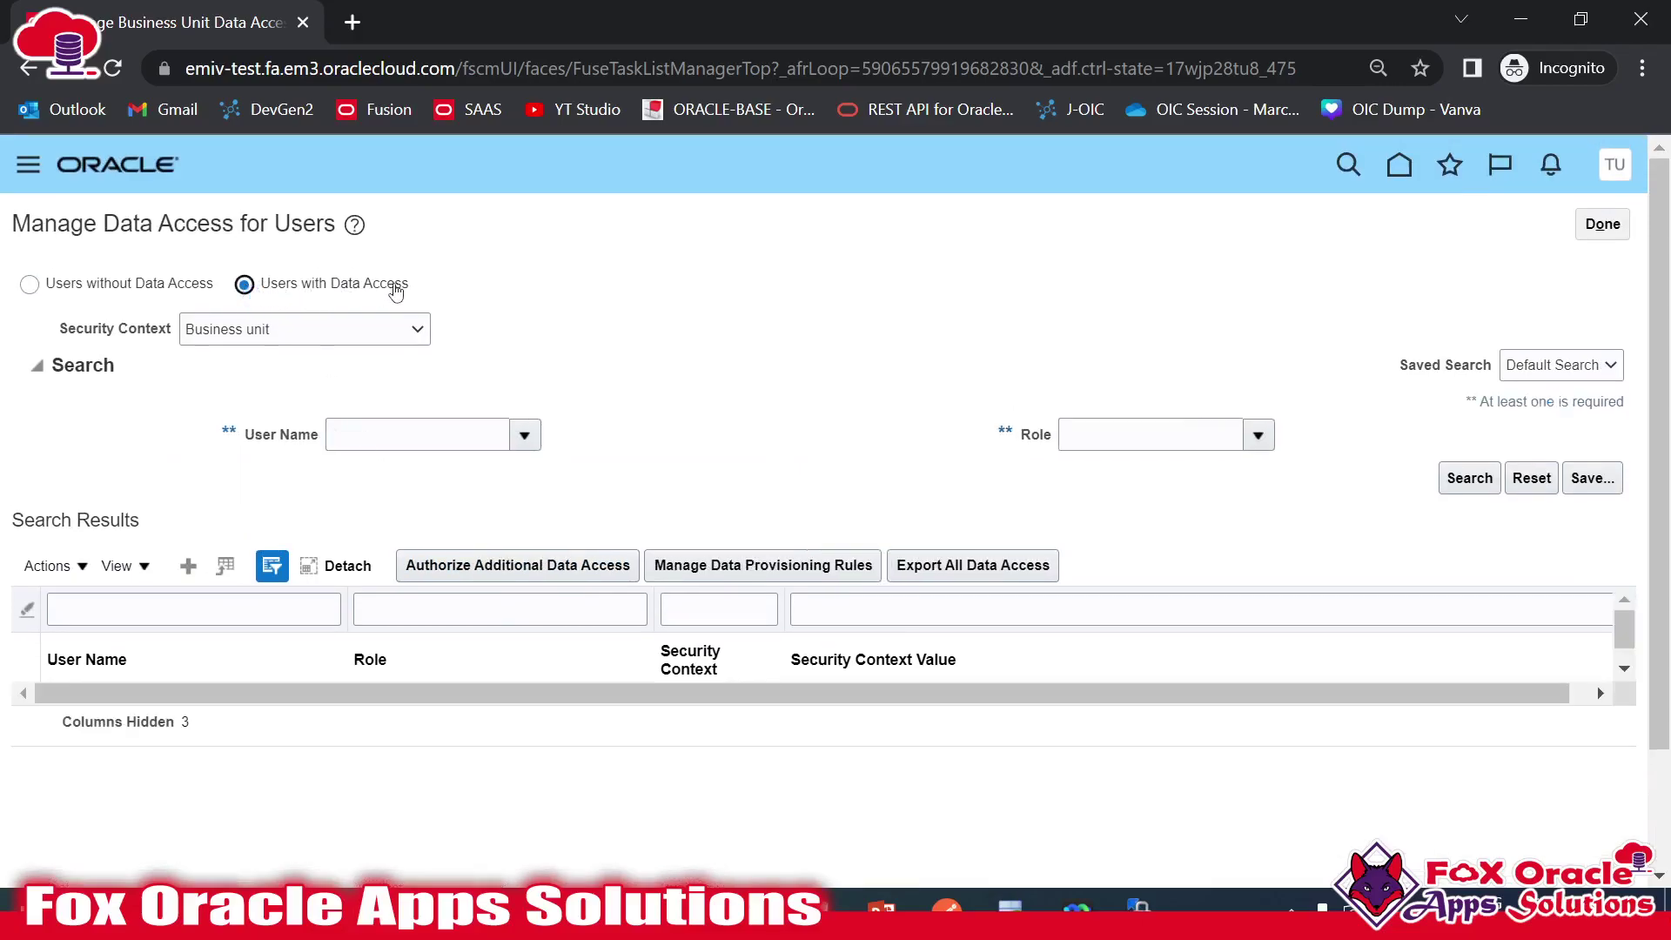
click(415, 430)
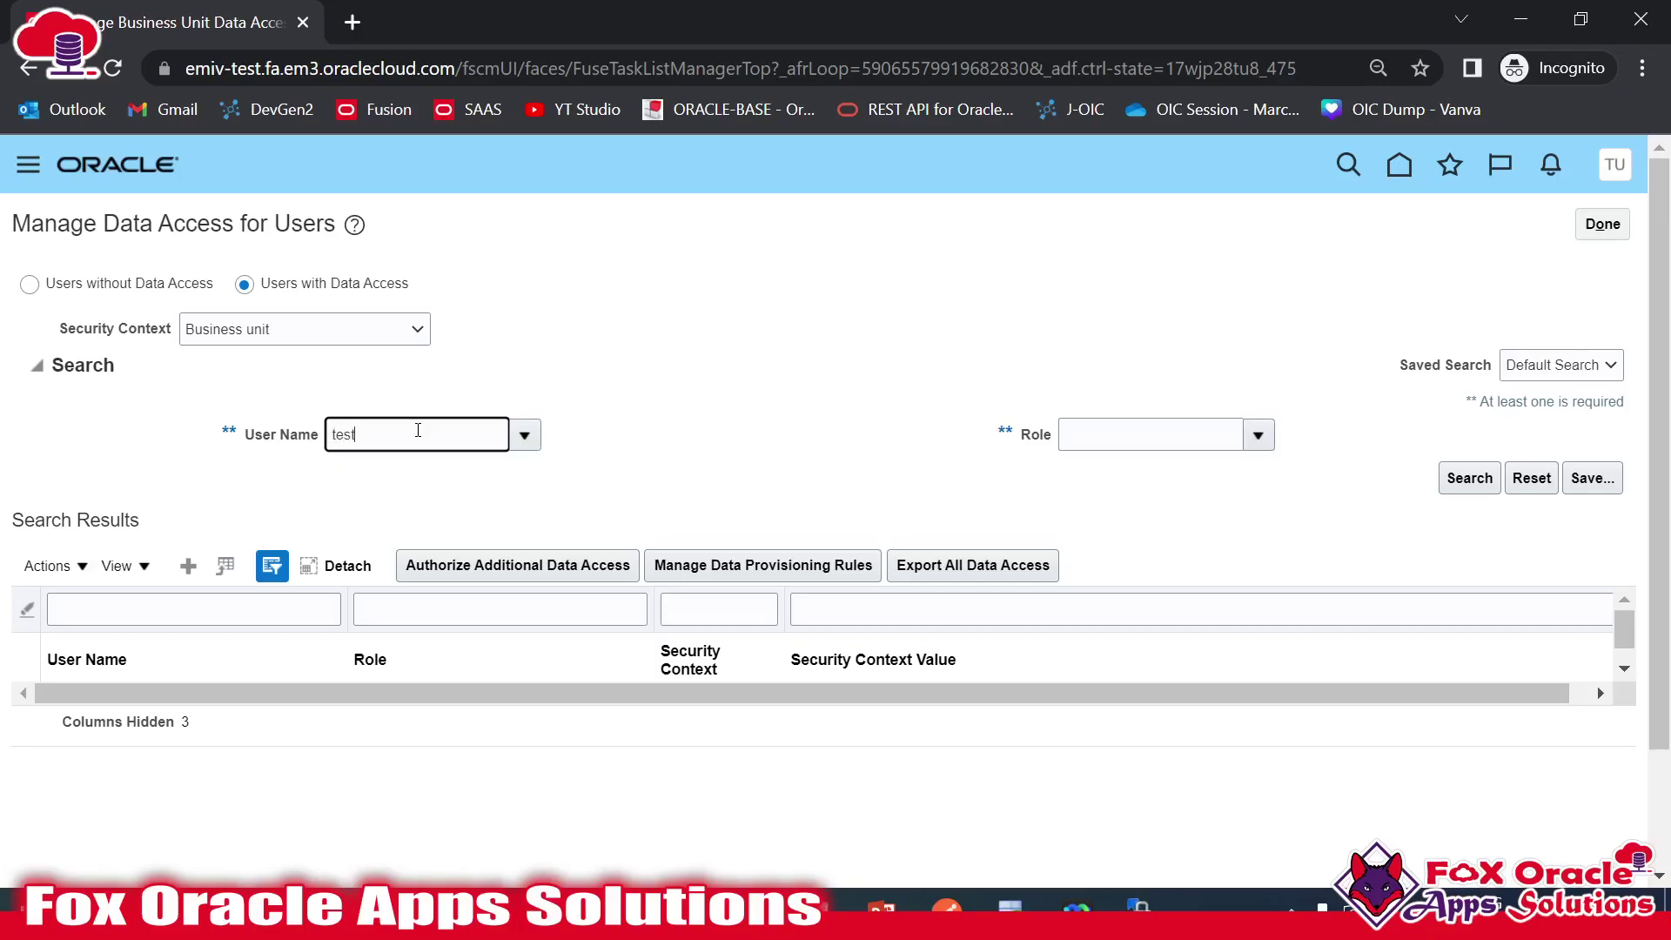
click(1469, 478)
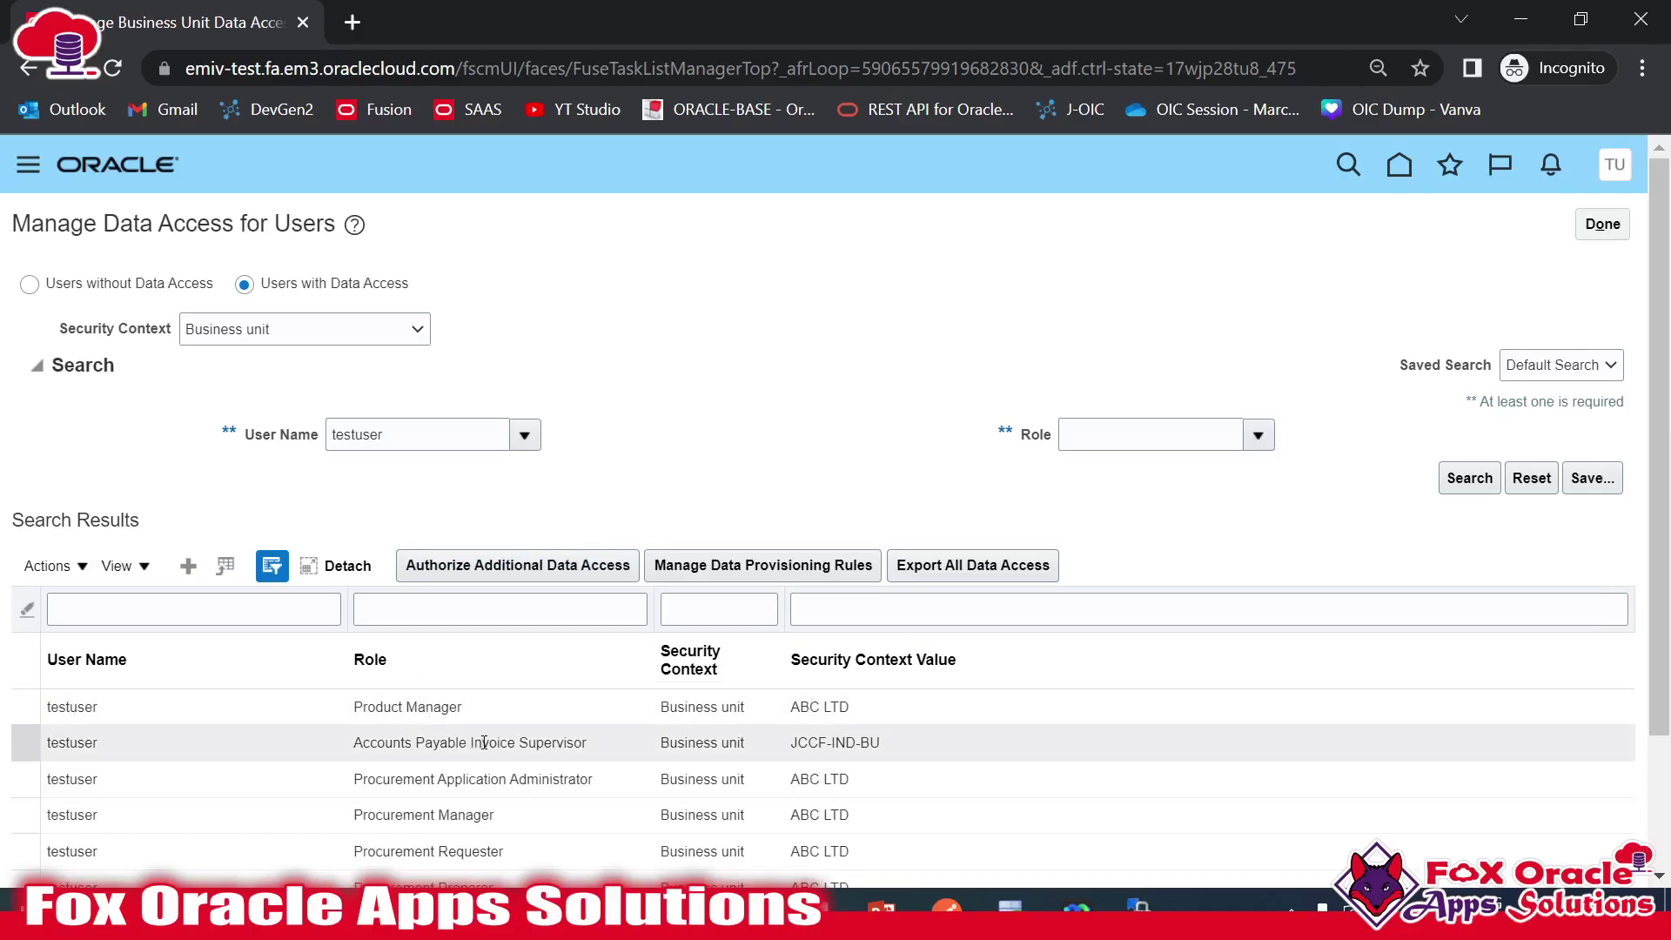
scroll(487, 697, down, 1)
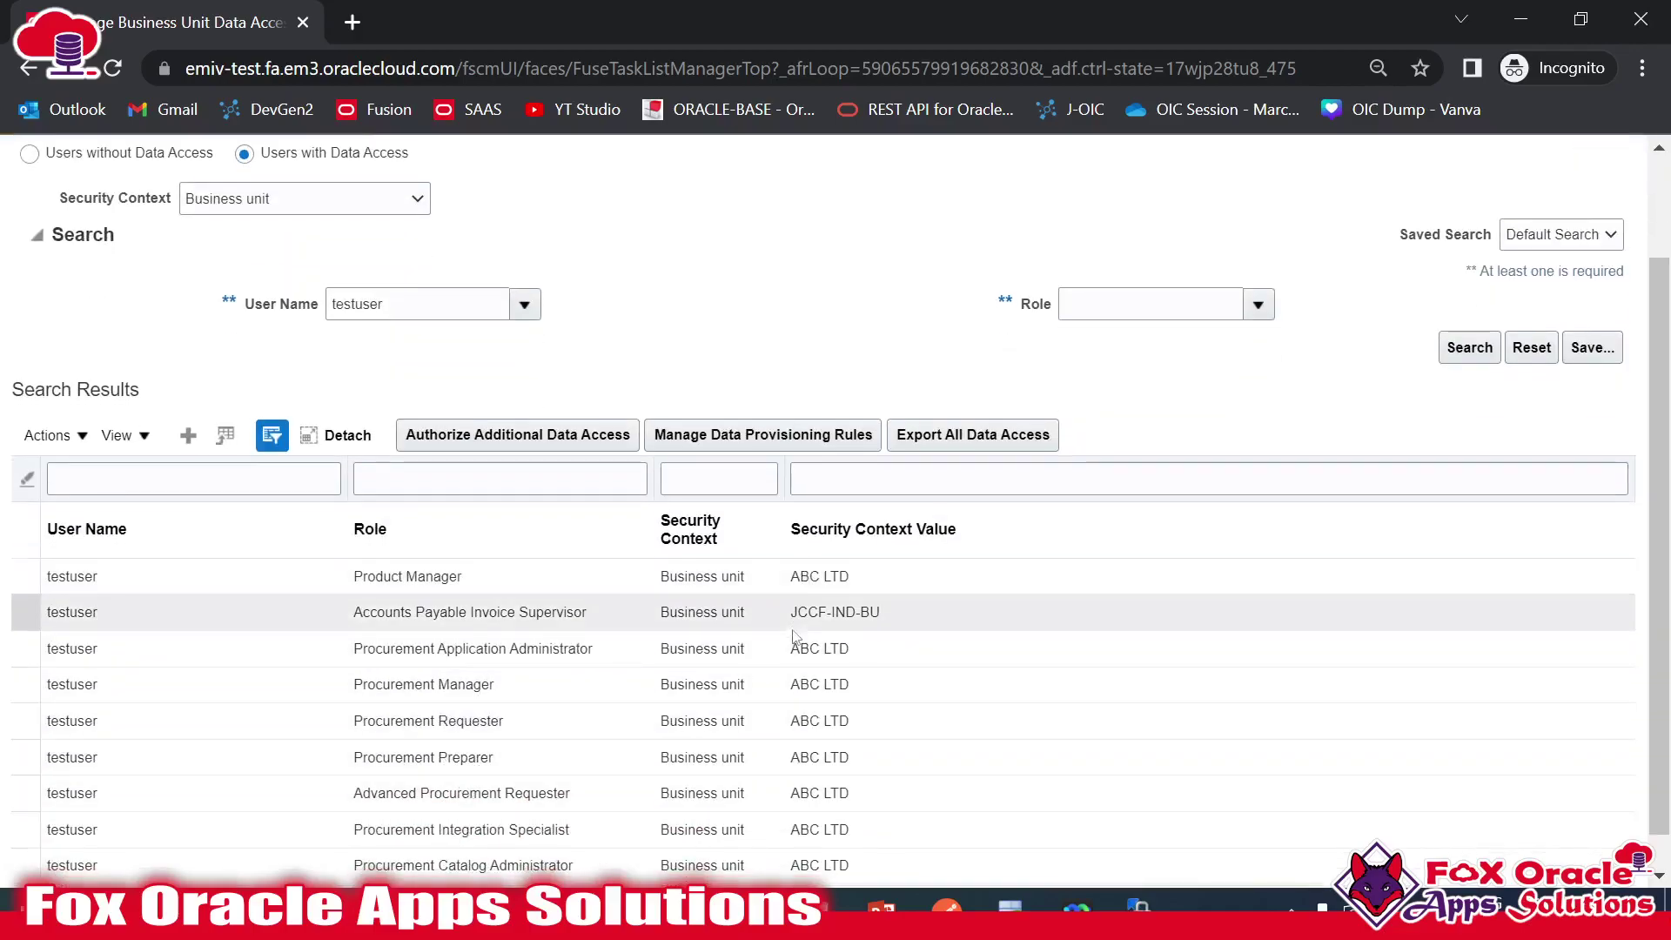
scroll(846, 635, down, 1)
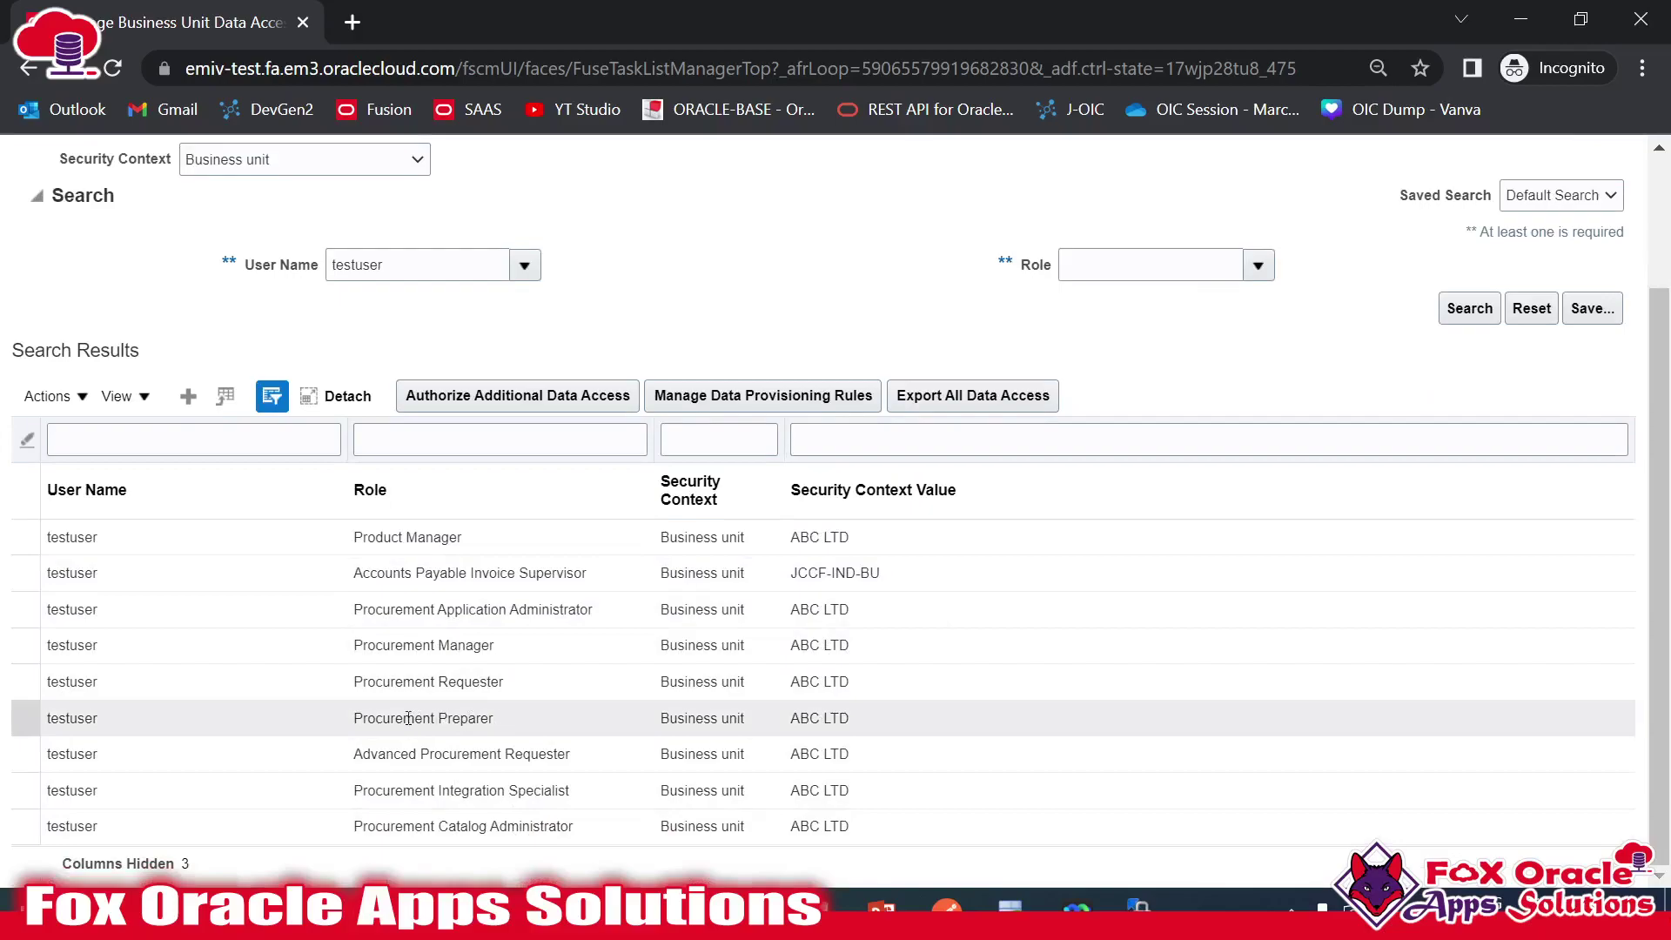
- Filter the Role column to Procurement Manager, showing its single ABC LTD business unit
click(357, 646)
drag(496, 645, 346, 659)
key(ctrl+c)
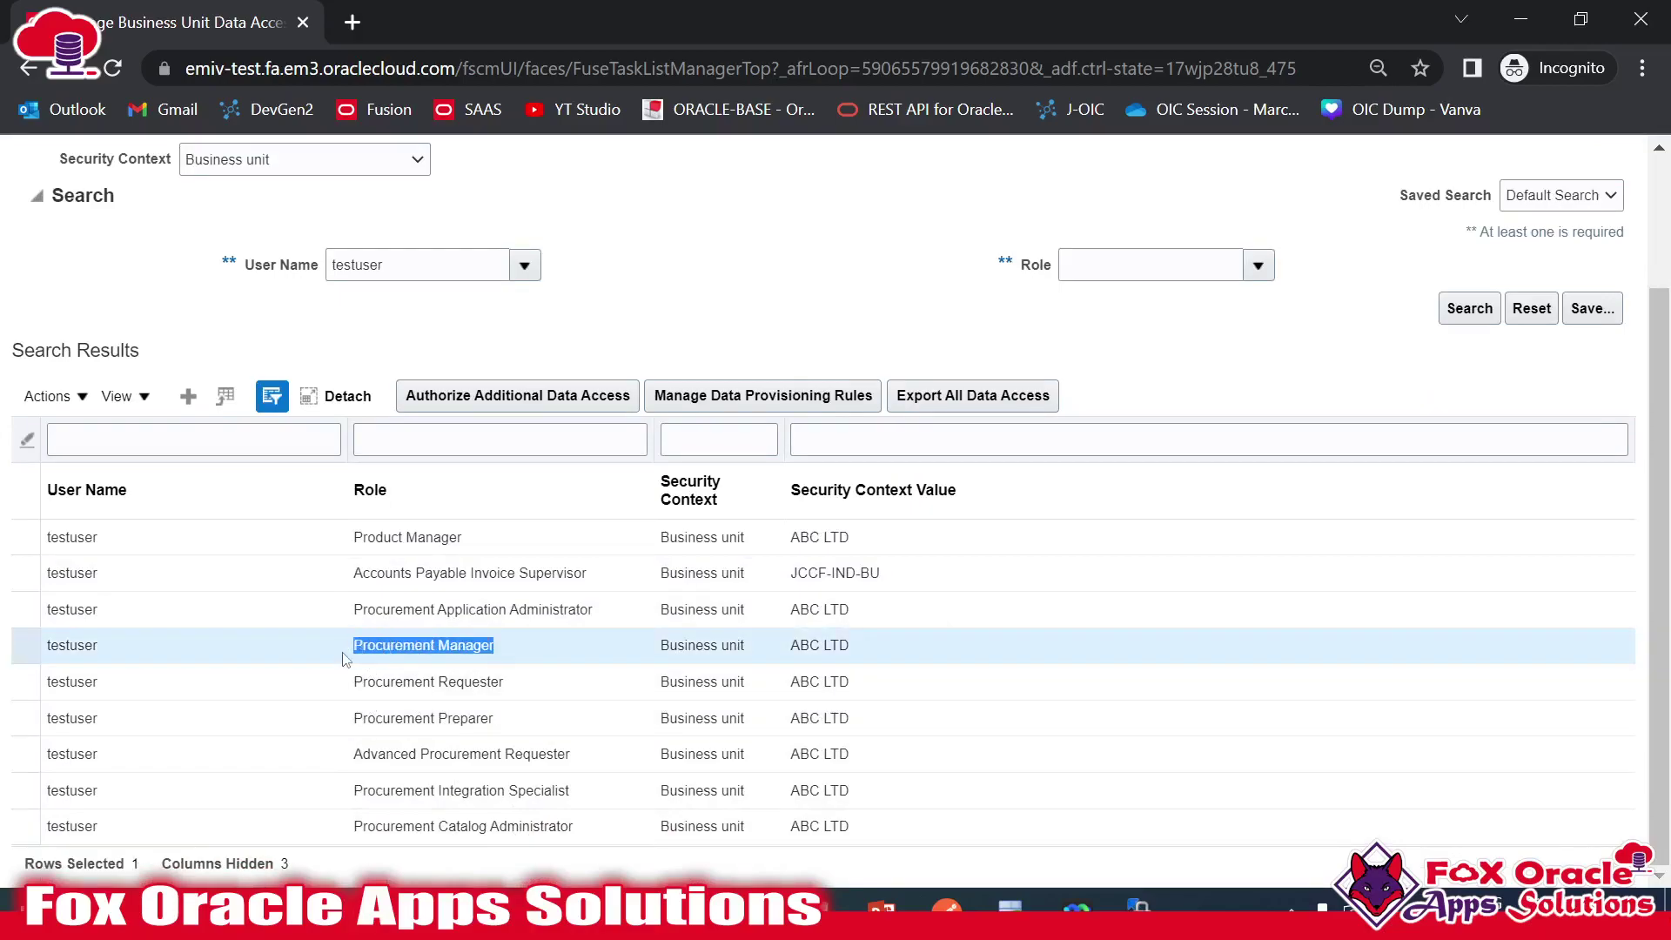
click(508, 435)
key(ctrl+v)
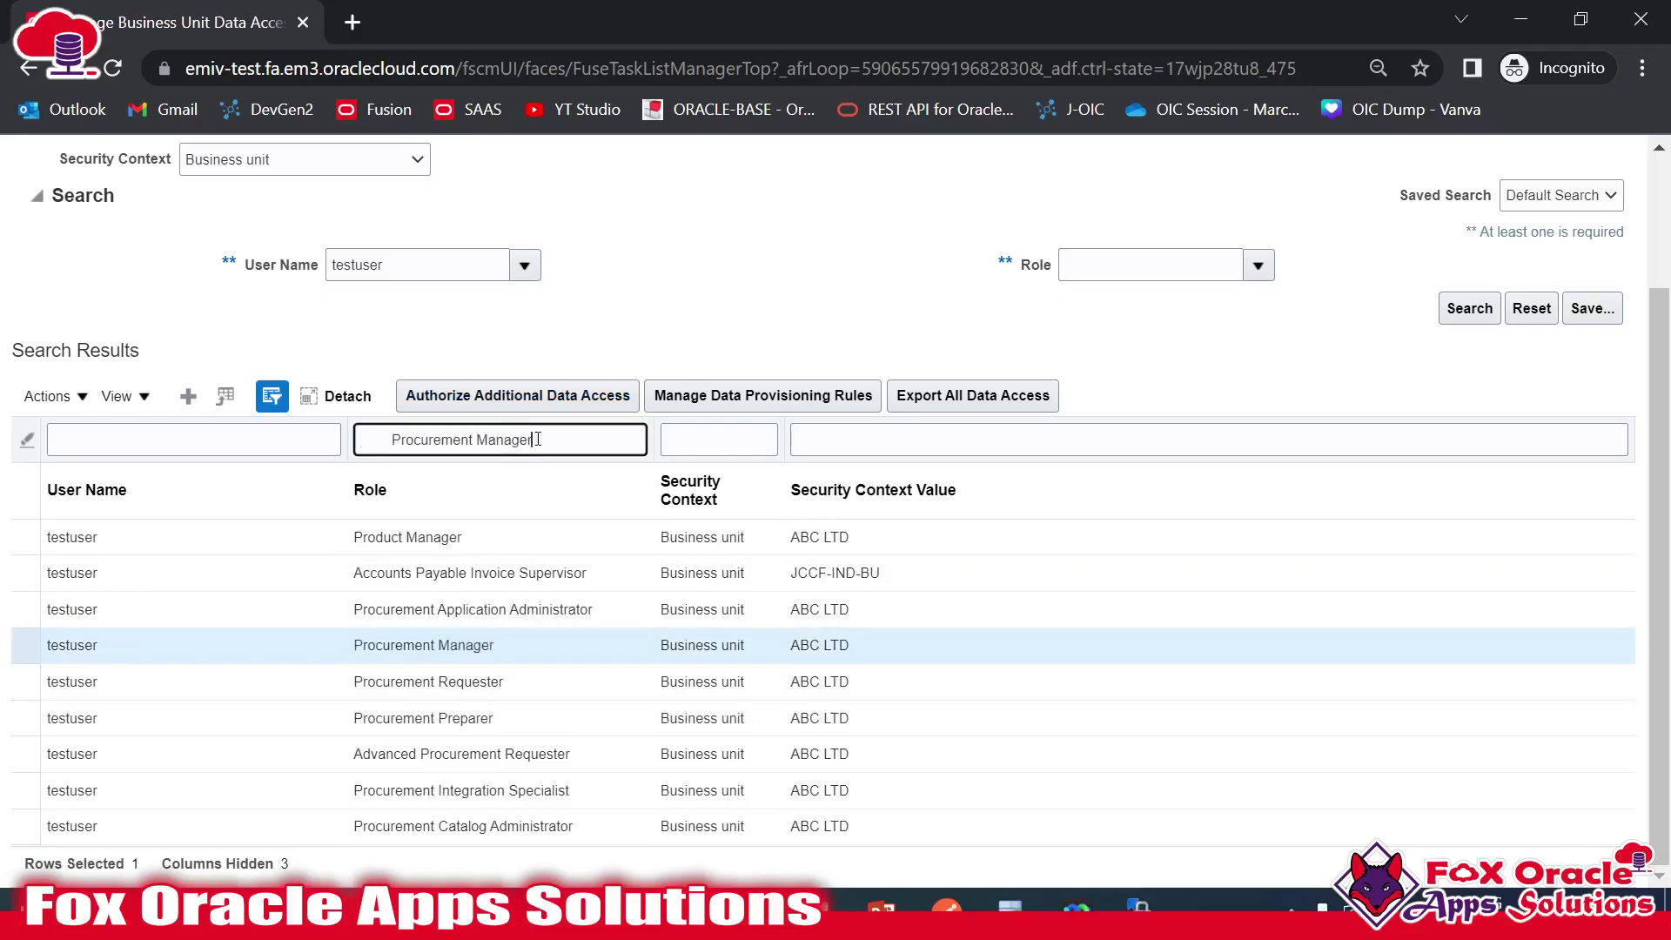
key(BackSpace)
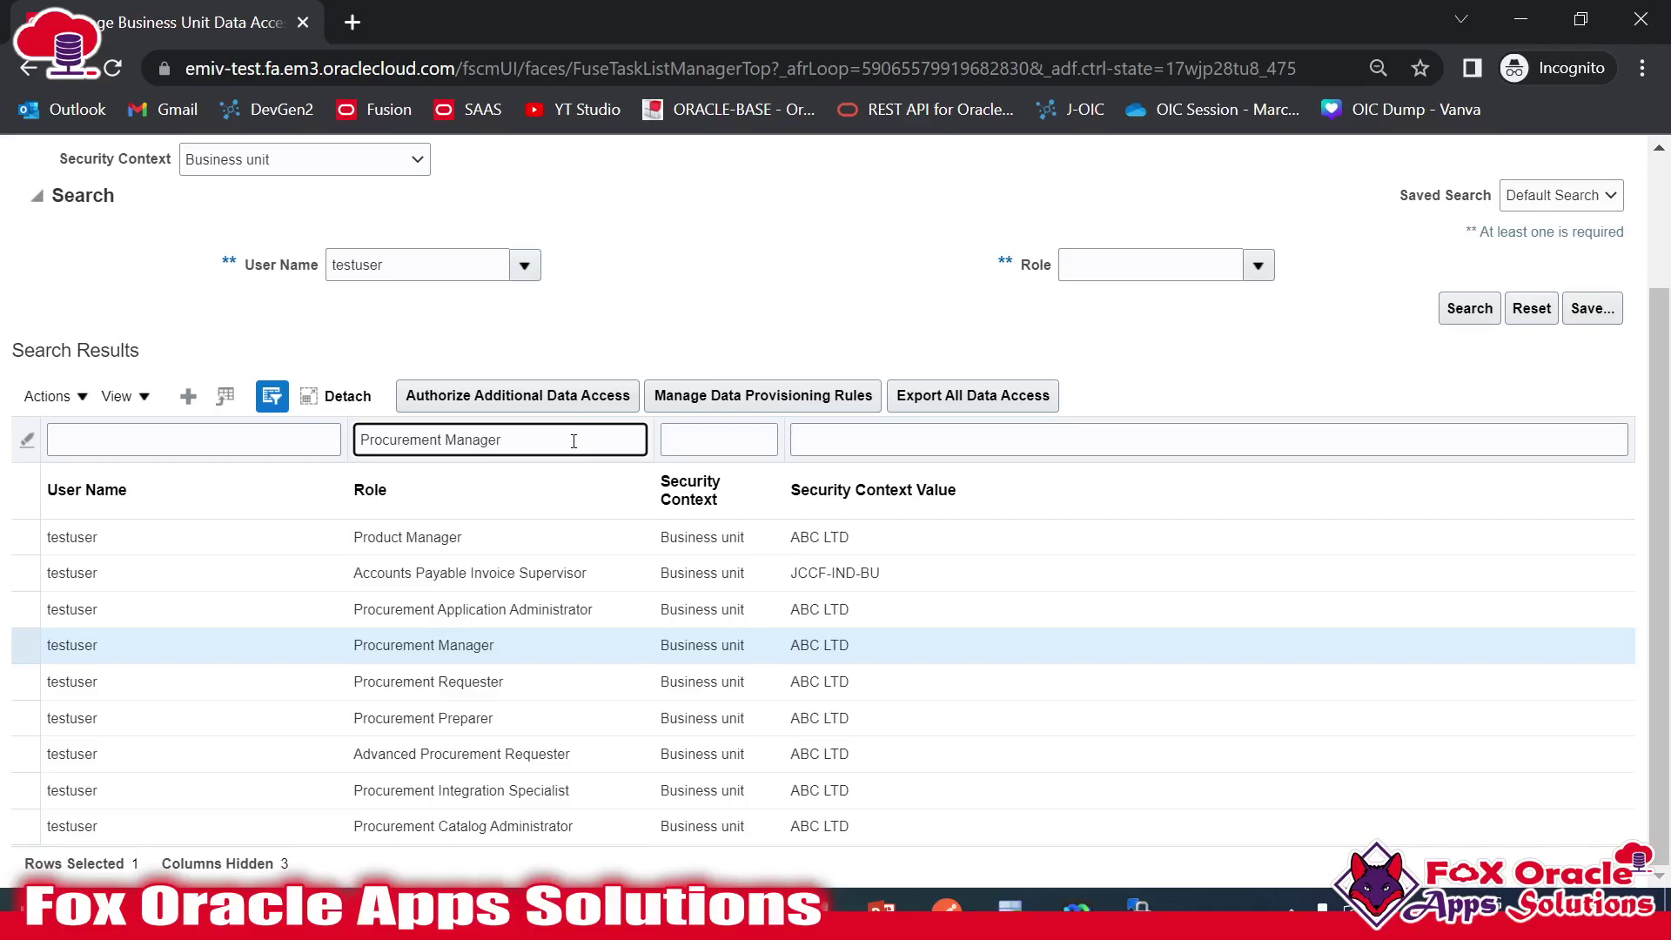
key(Return)
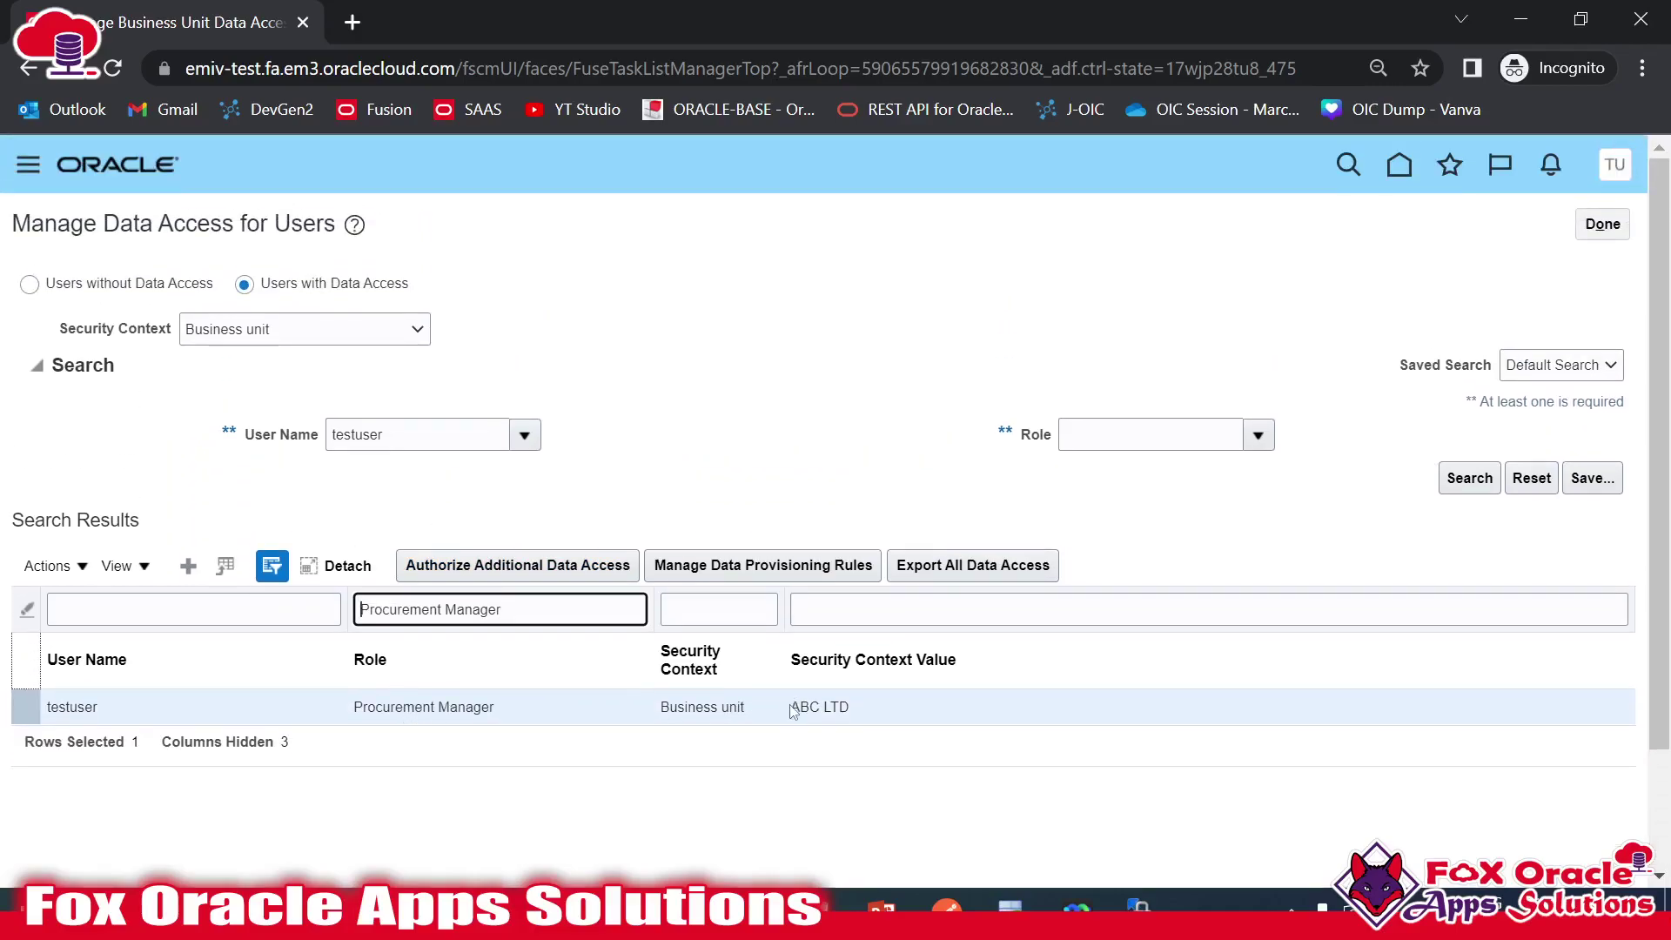
click(793, 709)
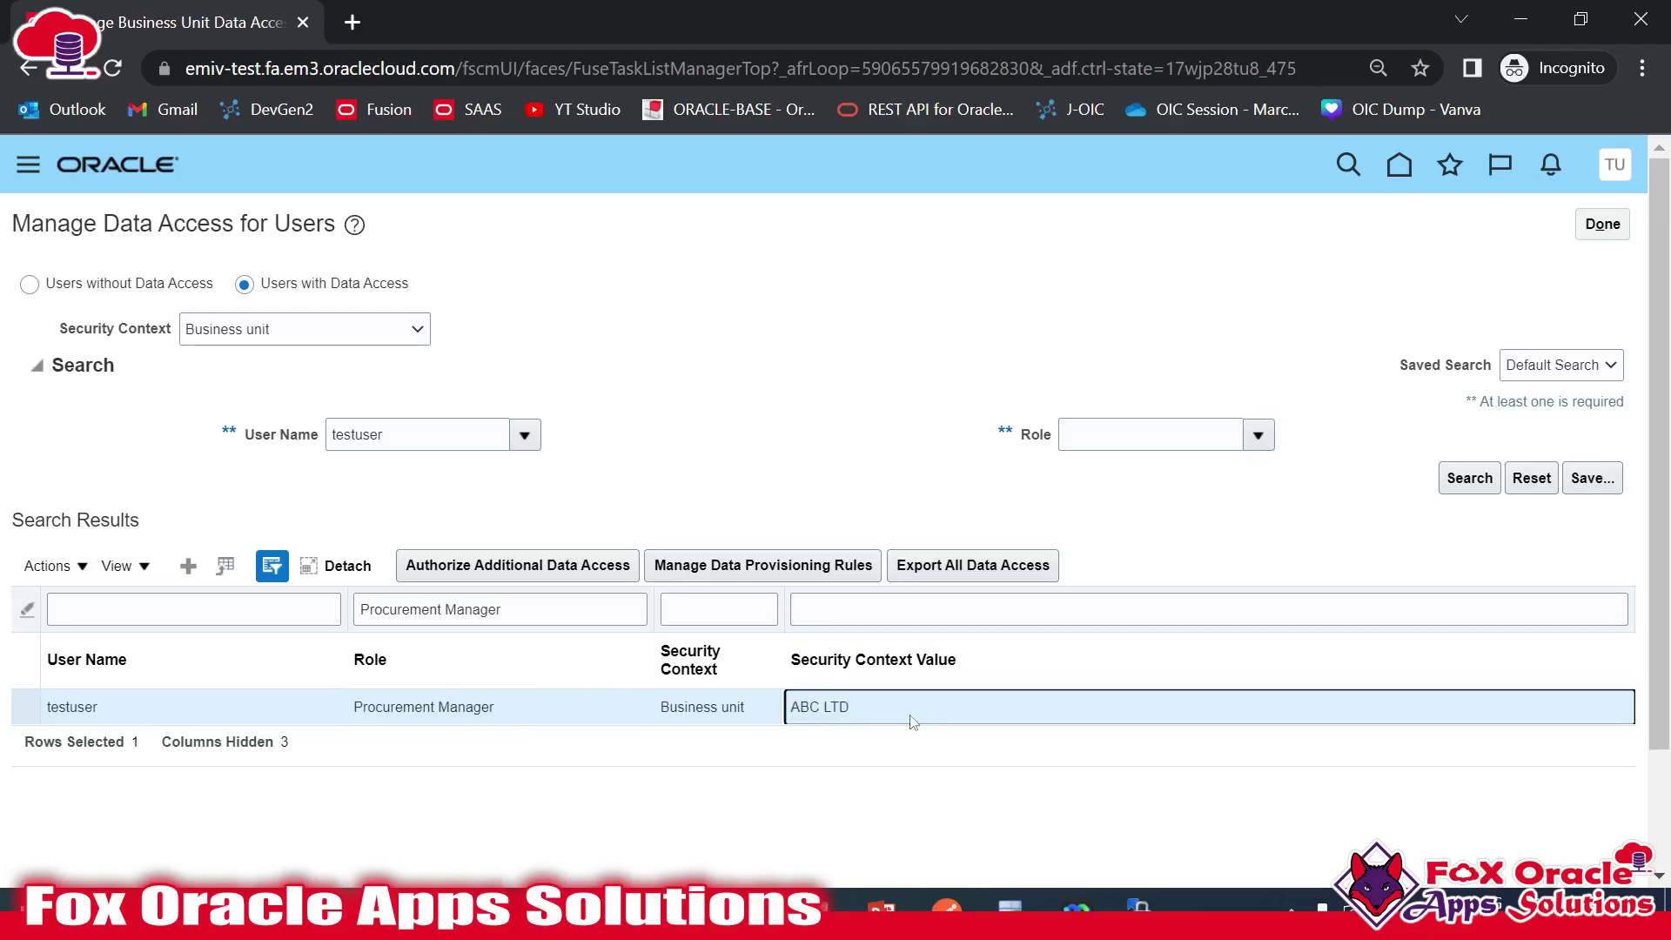
click(724, 766)
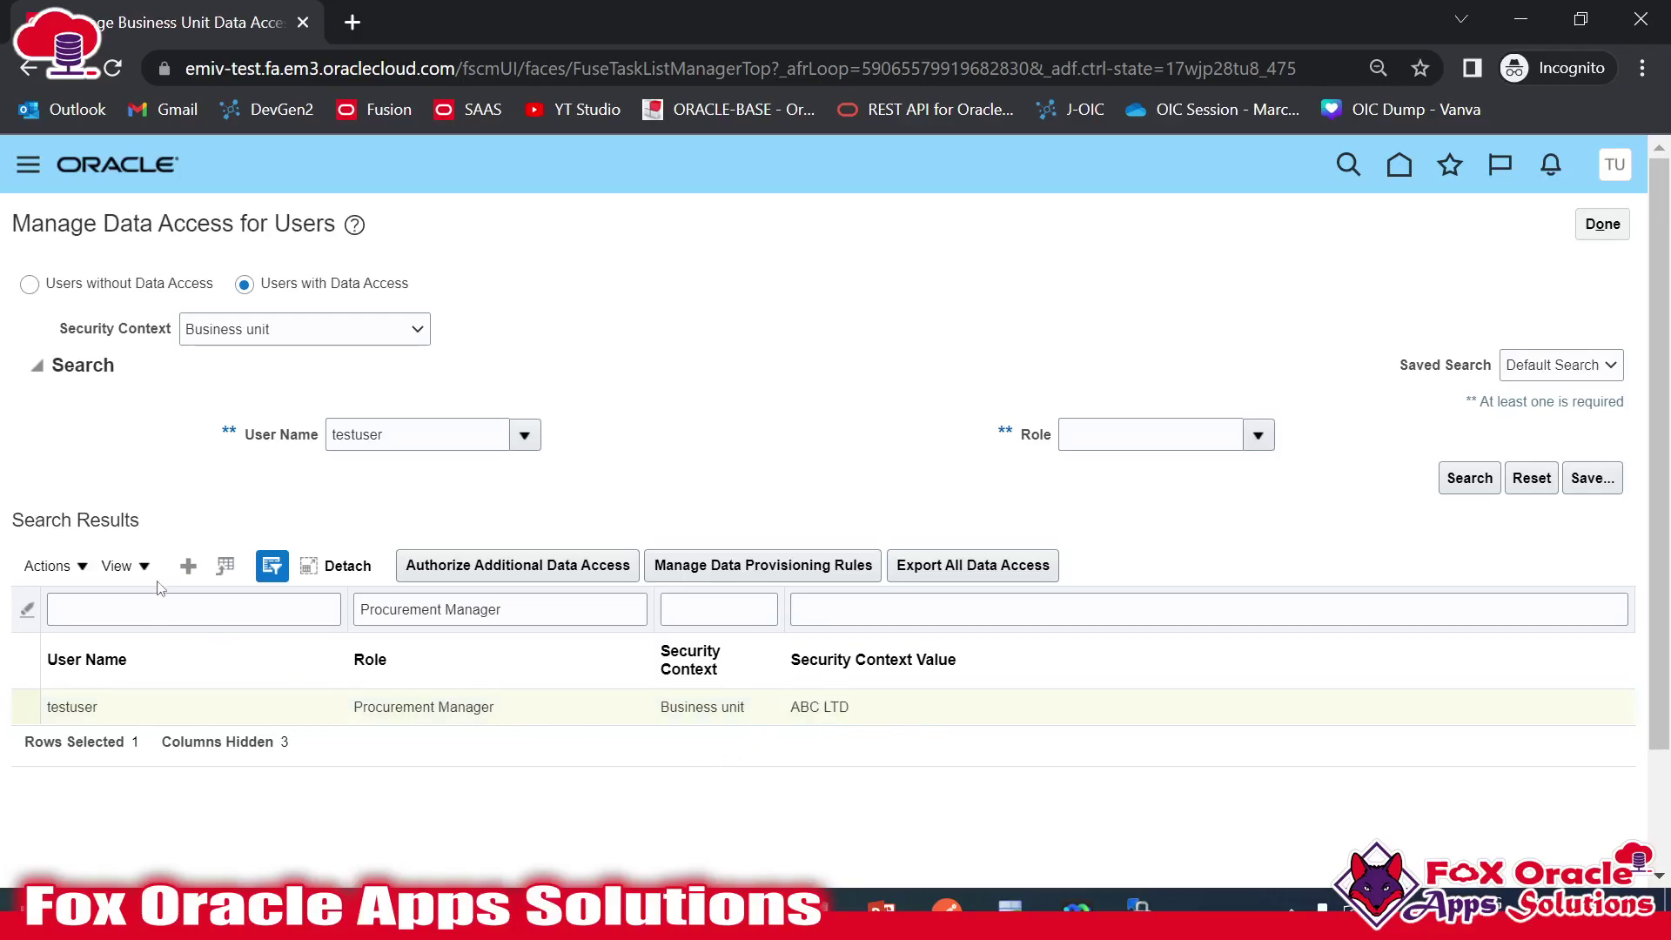
click(187, 567)
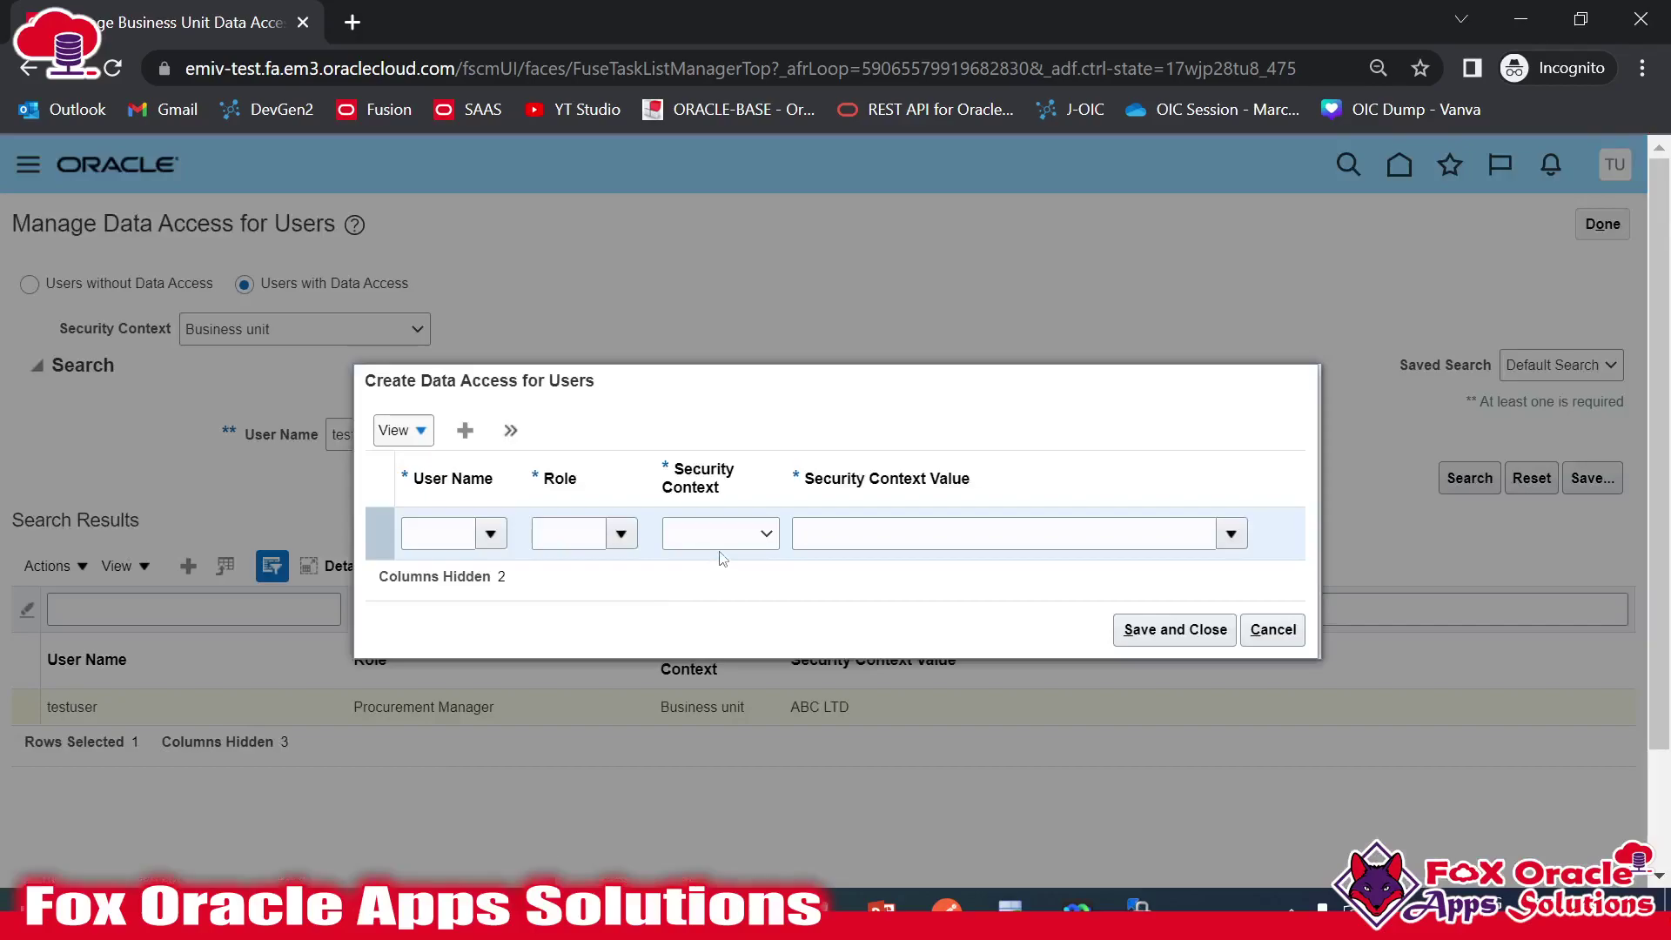
- Create Procurement Manager access for testuser with Business unit context JCCF-BUB-BU, then save and close
click(435, 531)
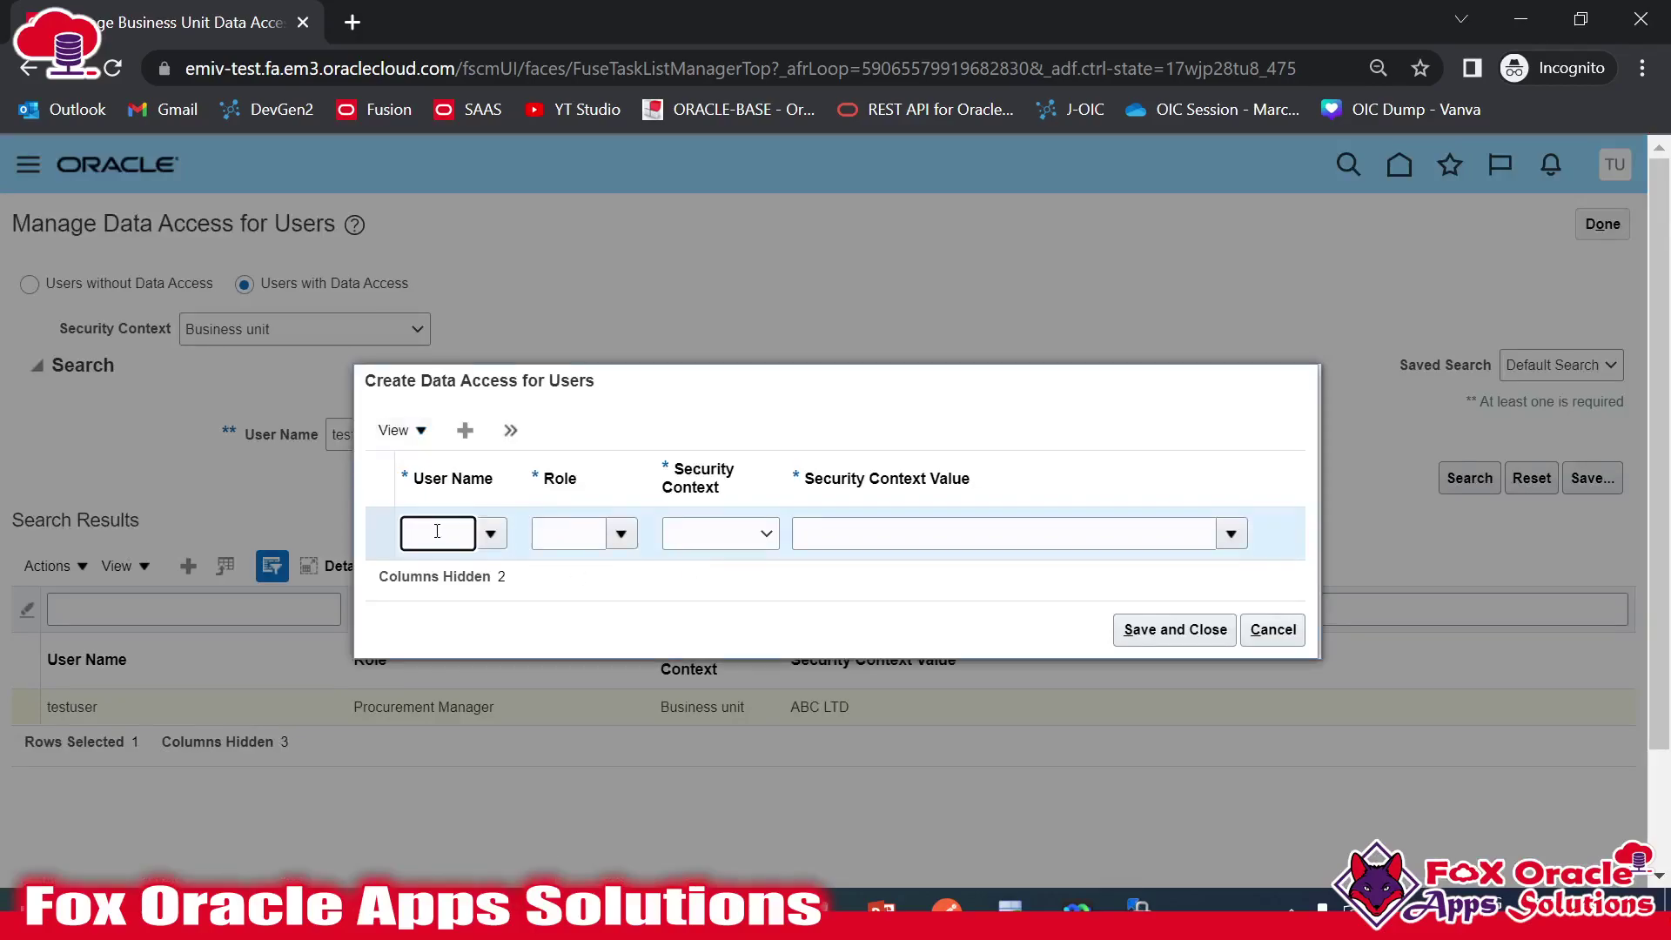
text(testuser)
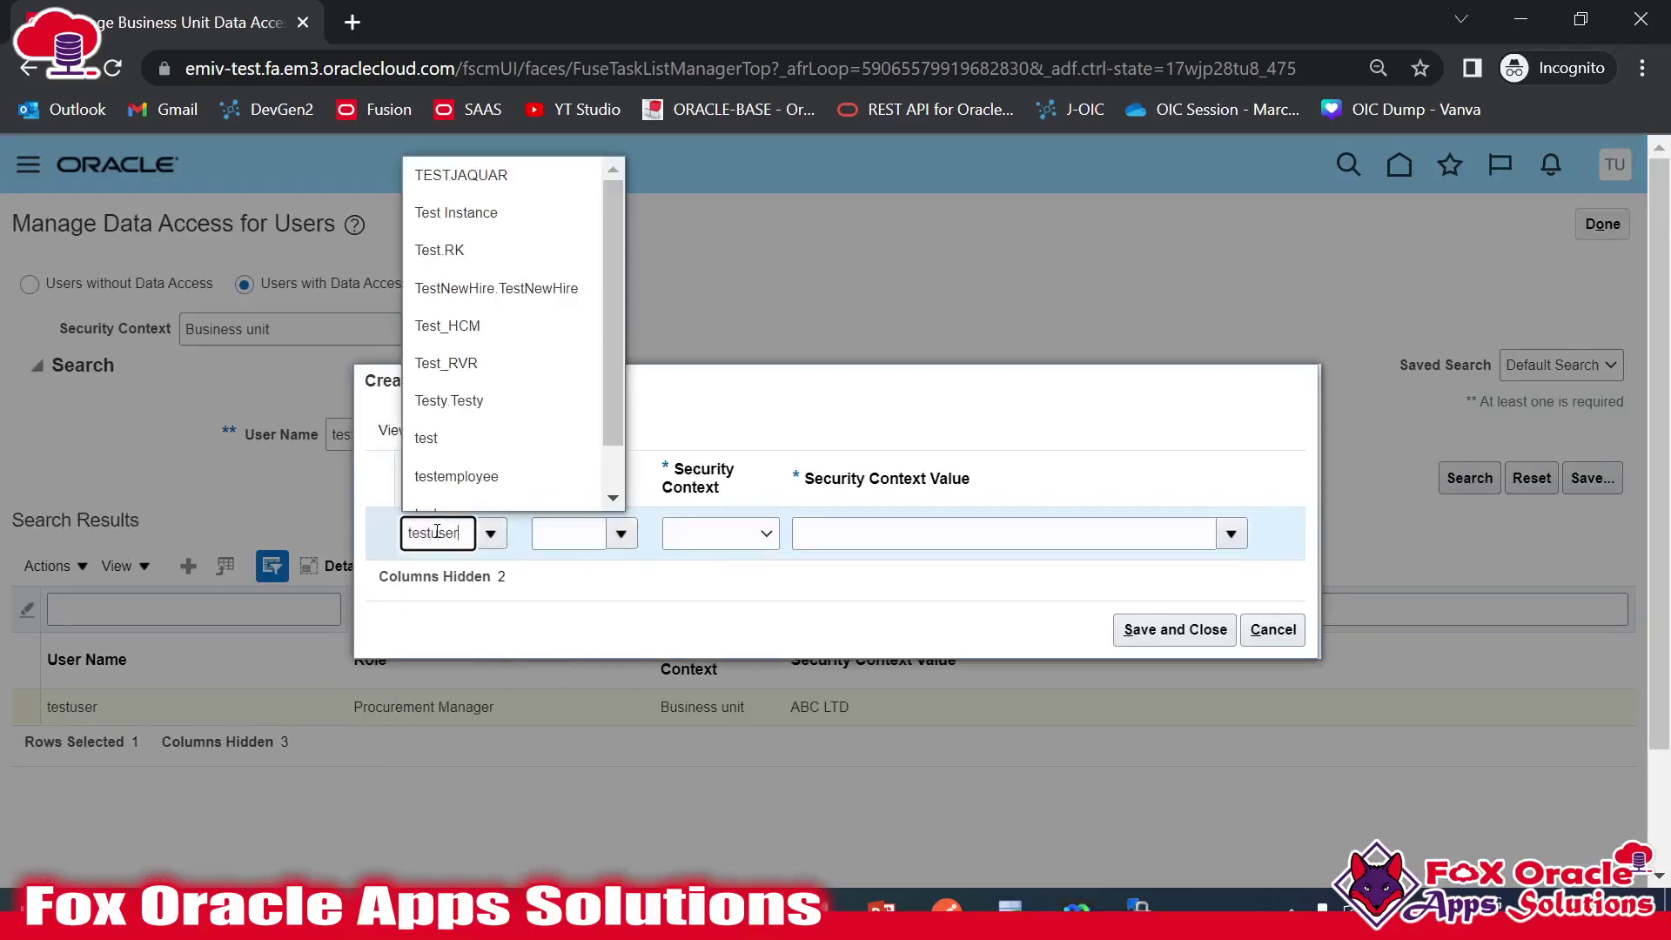
click(435, 570)
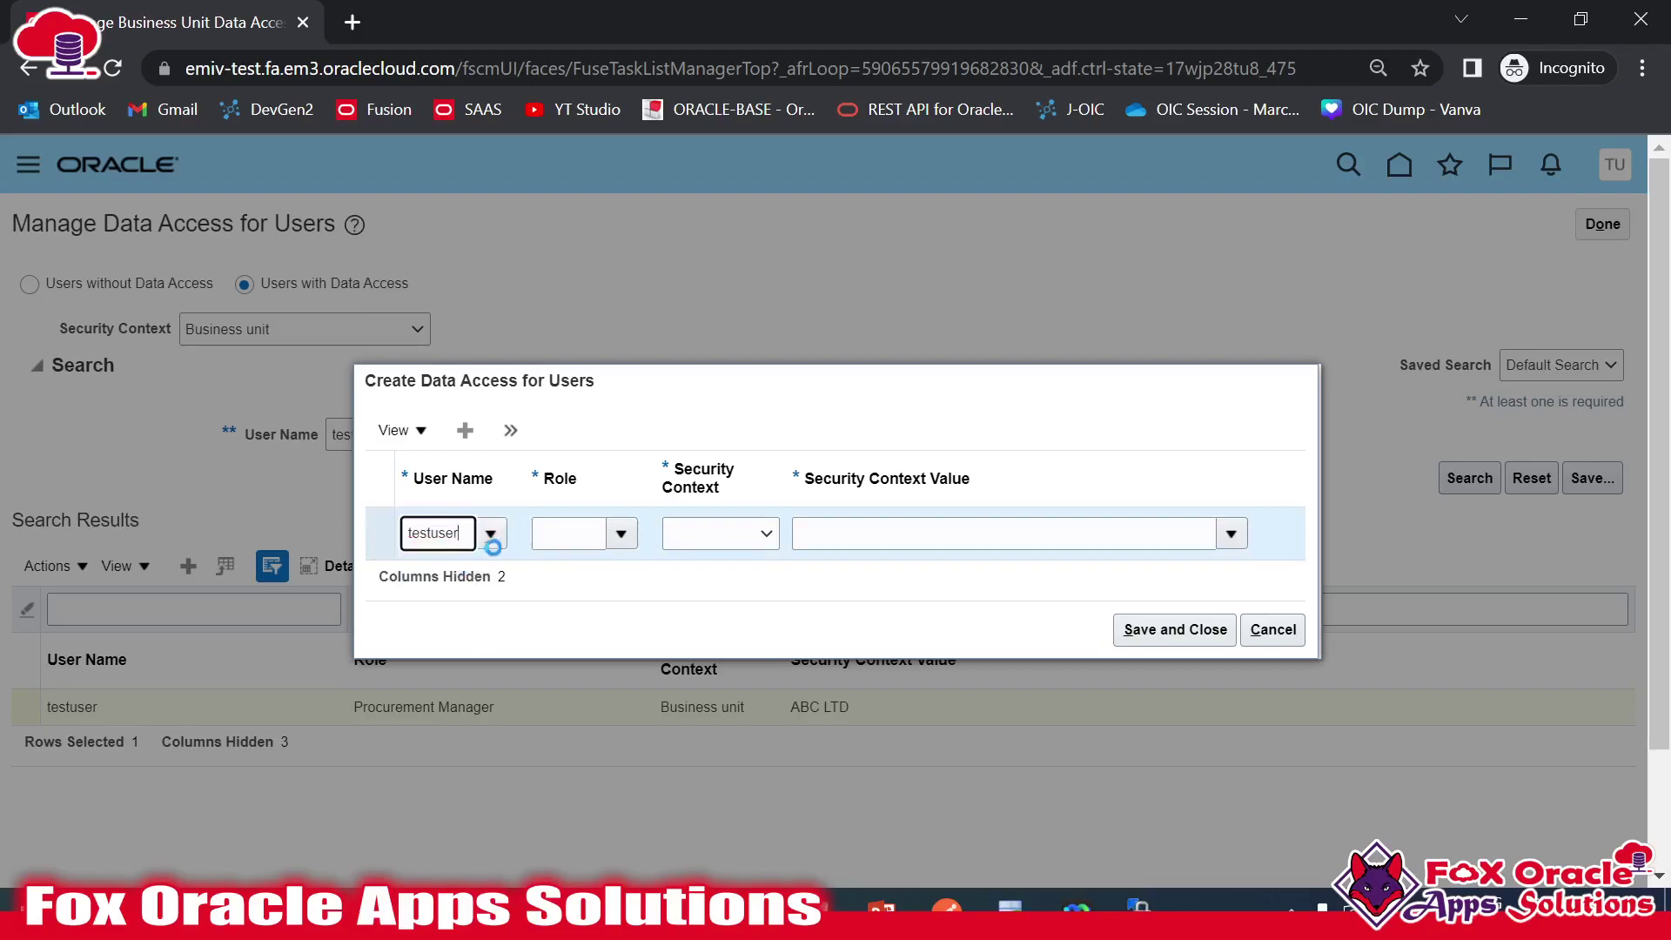
click(595, 533)
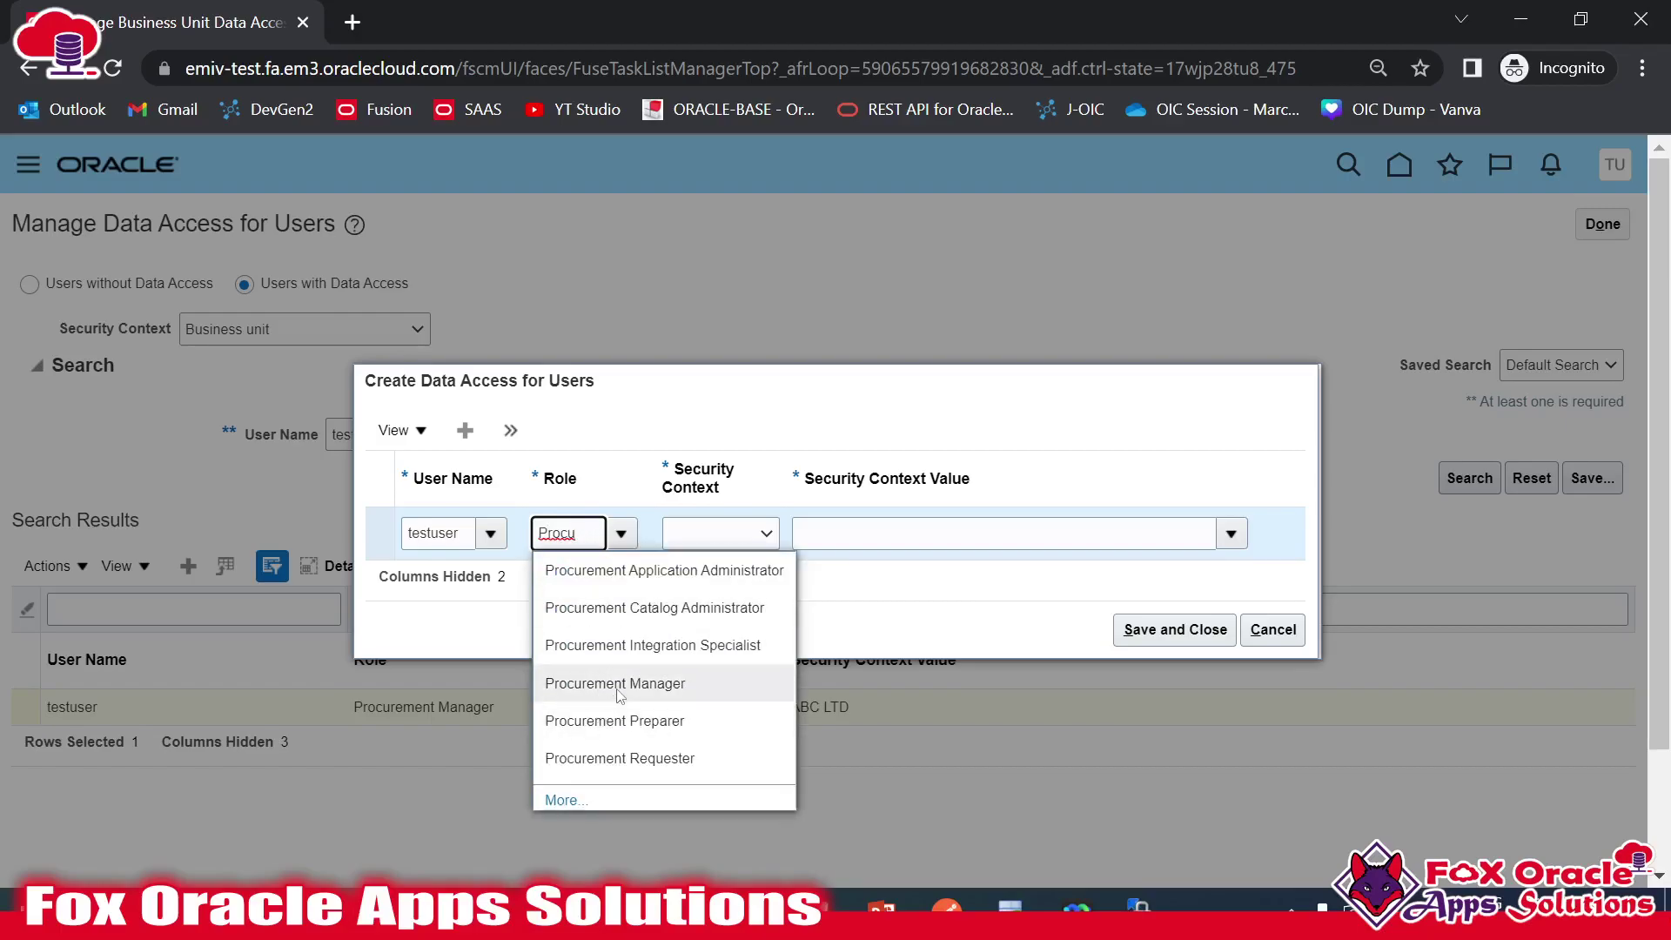
click(618, 686)
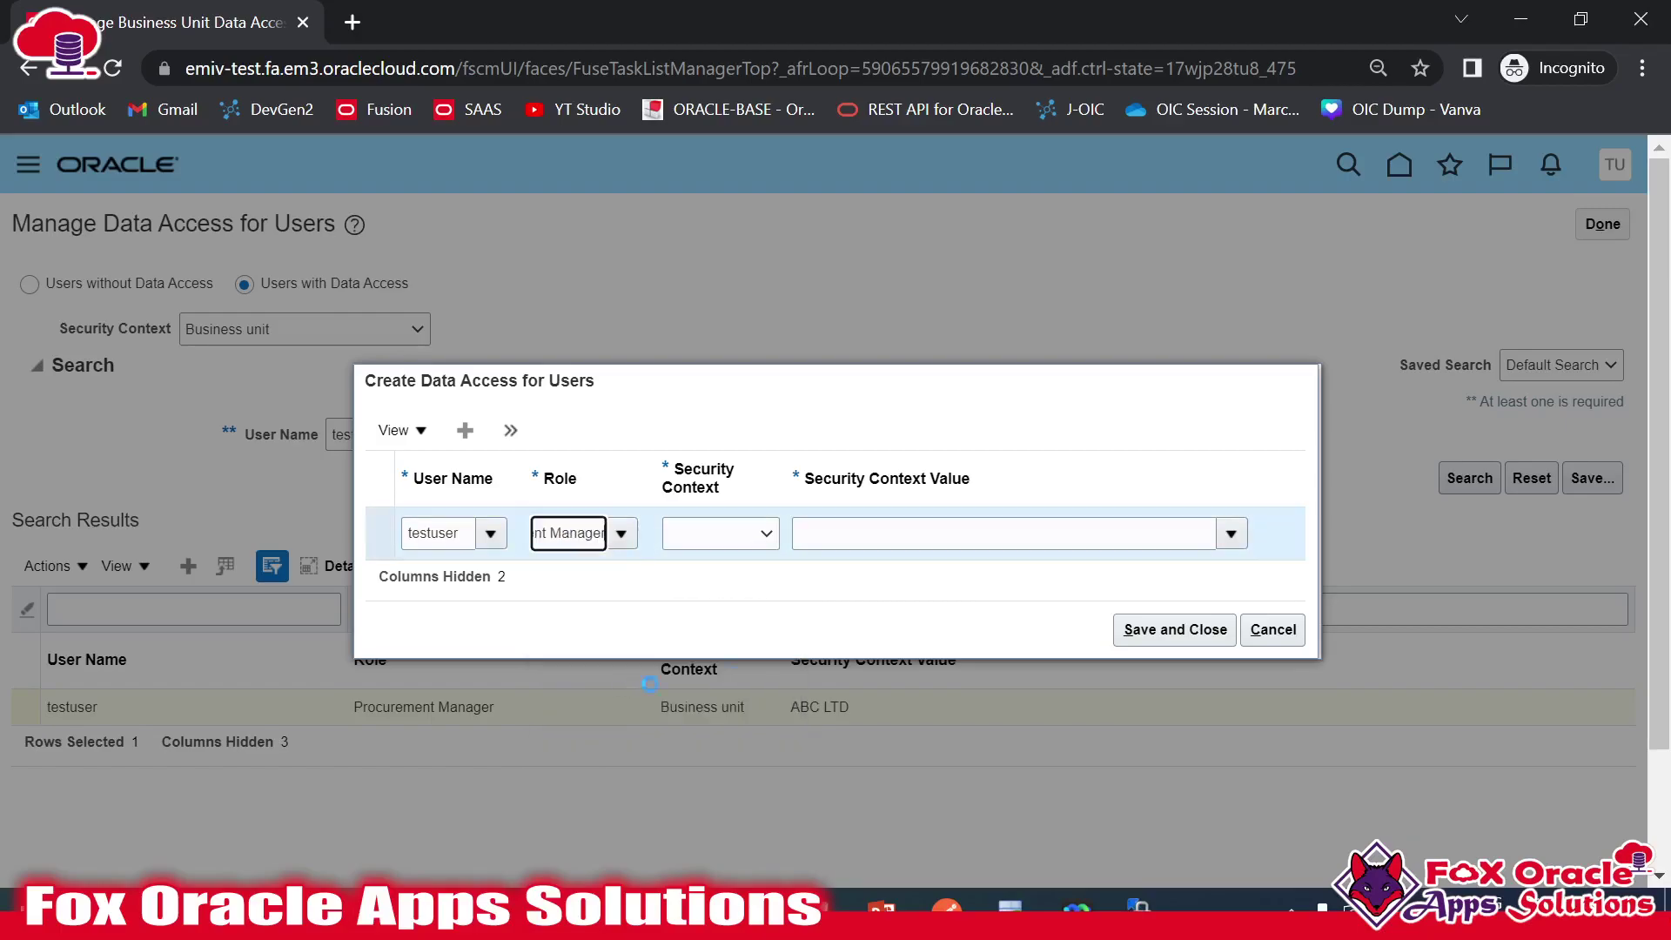
click(759, 540)
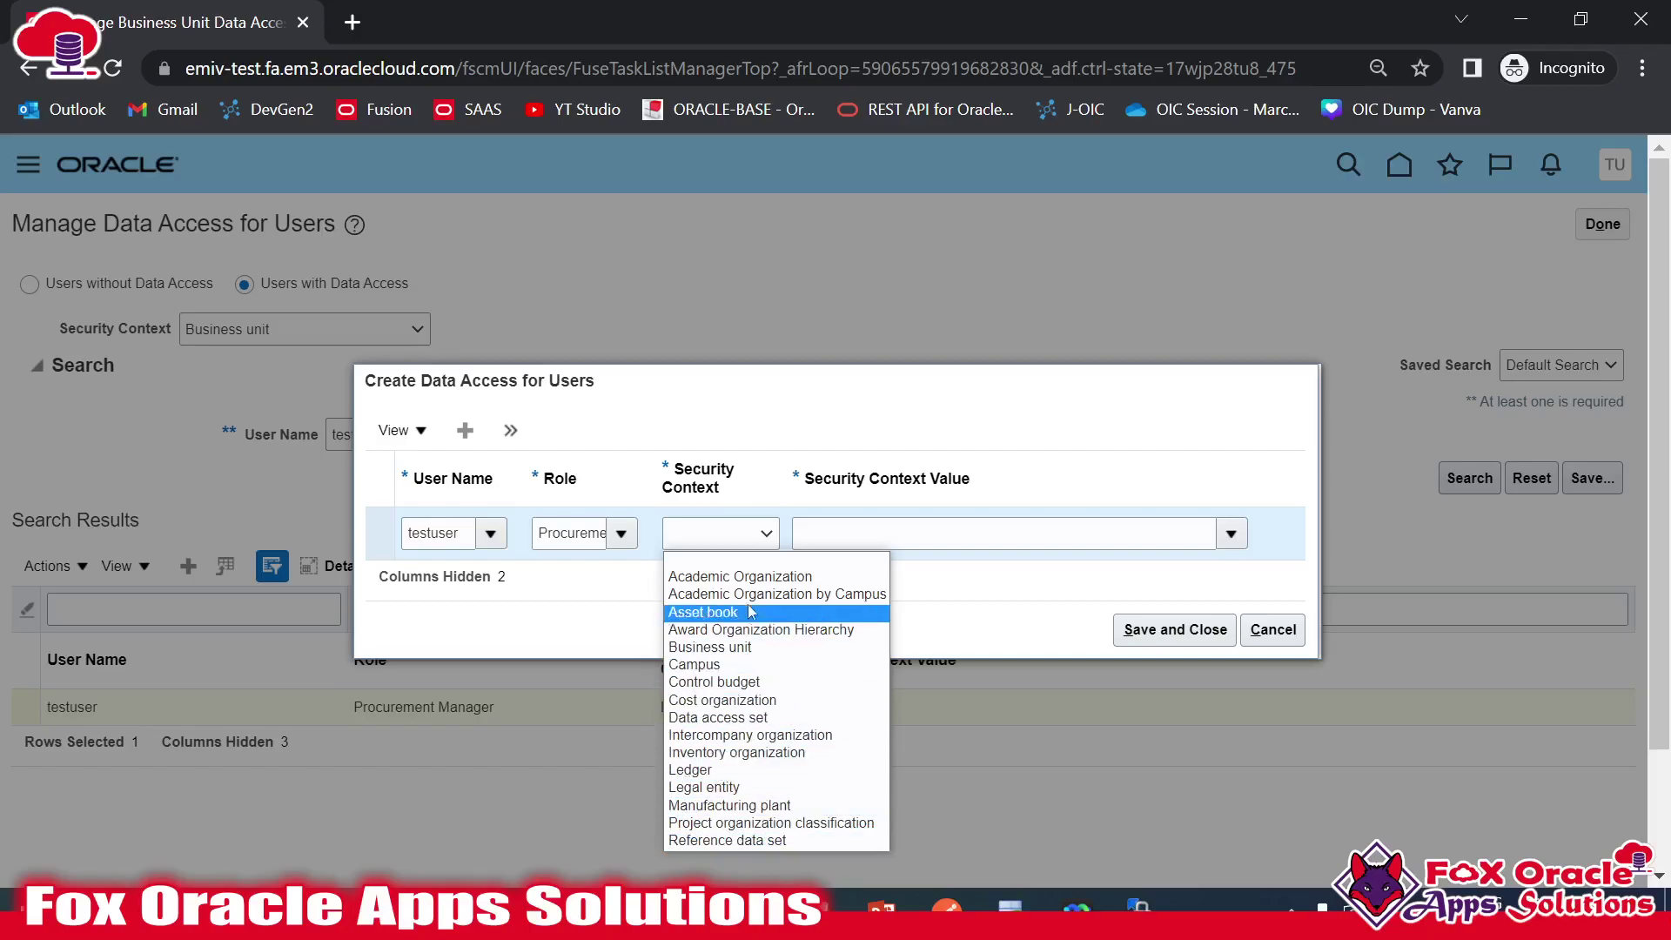
click(754, 655)
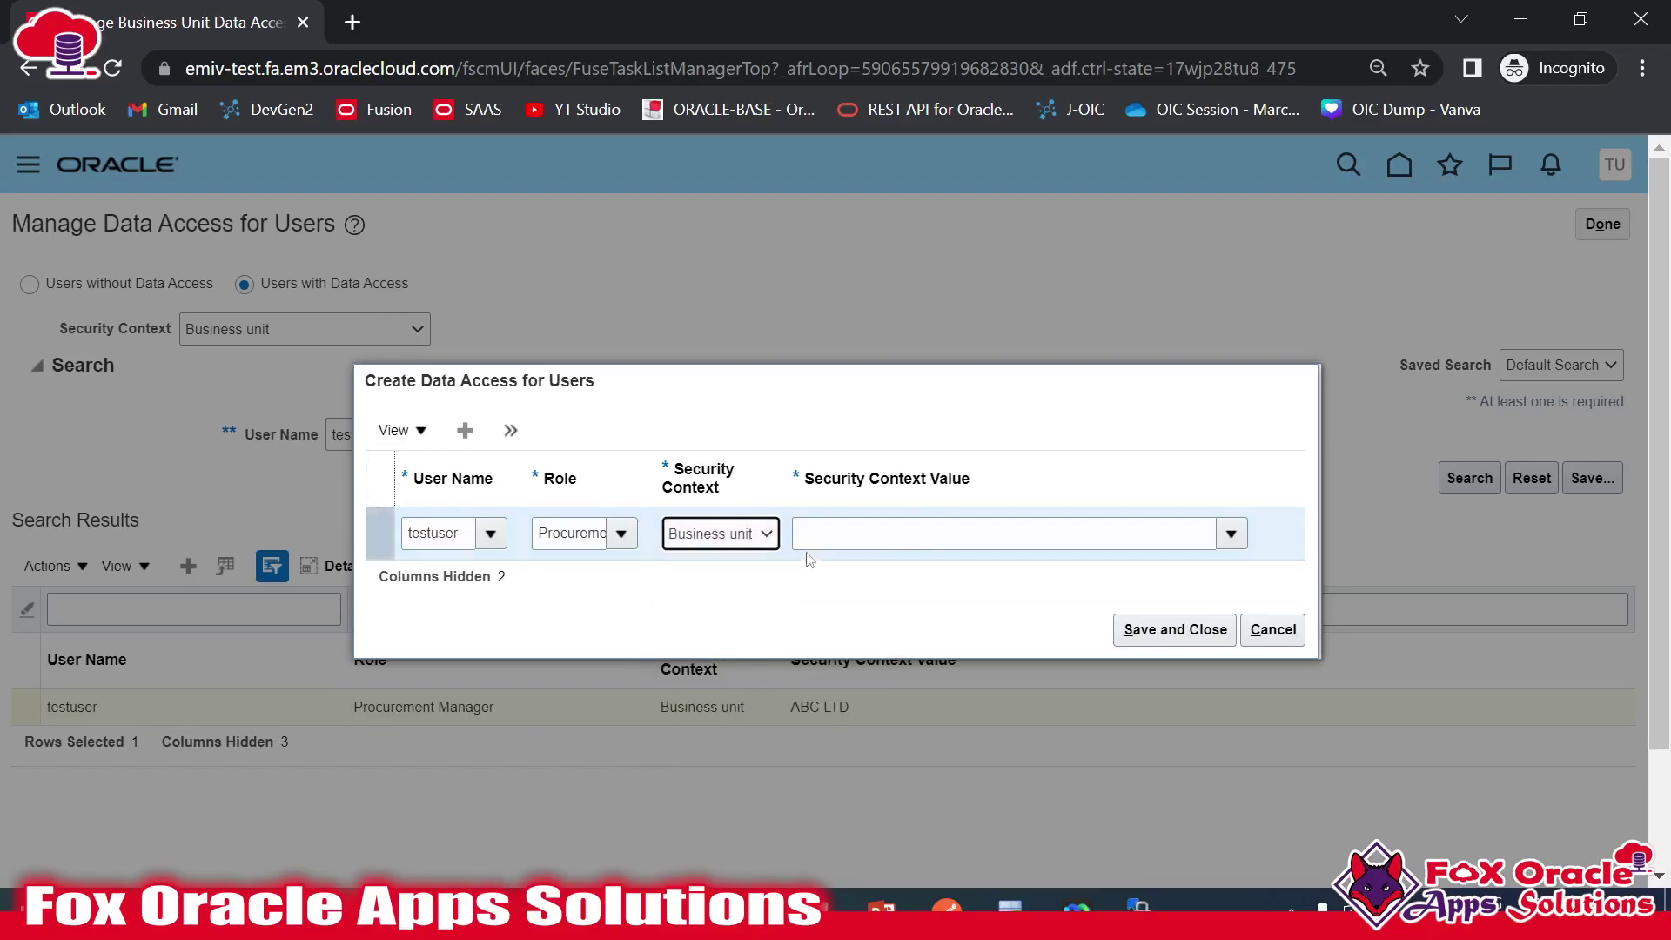
click(834, 532)
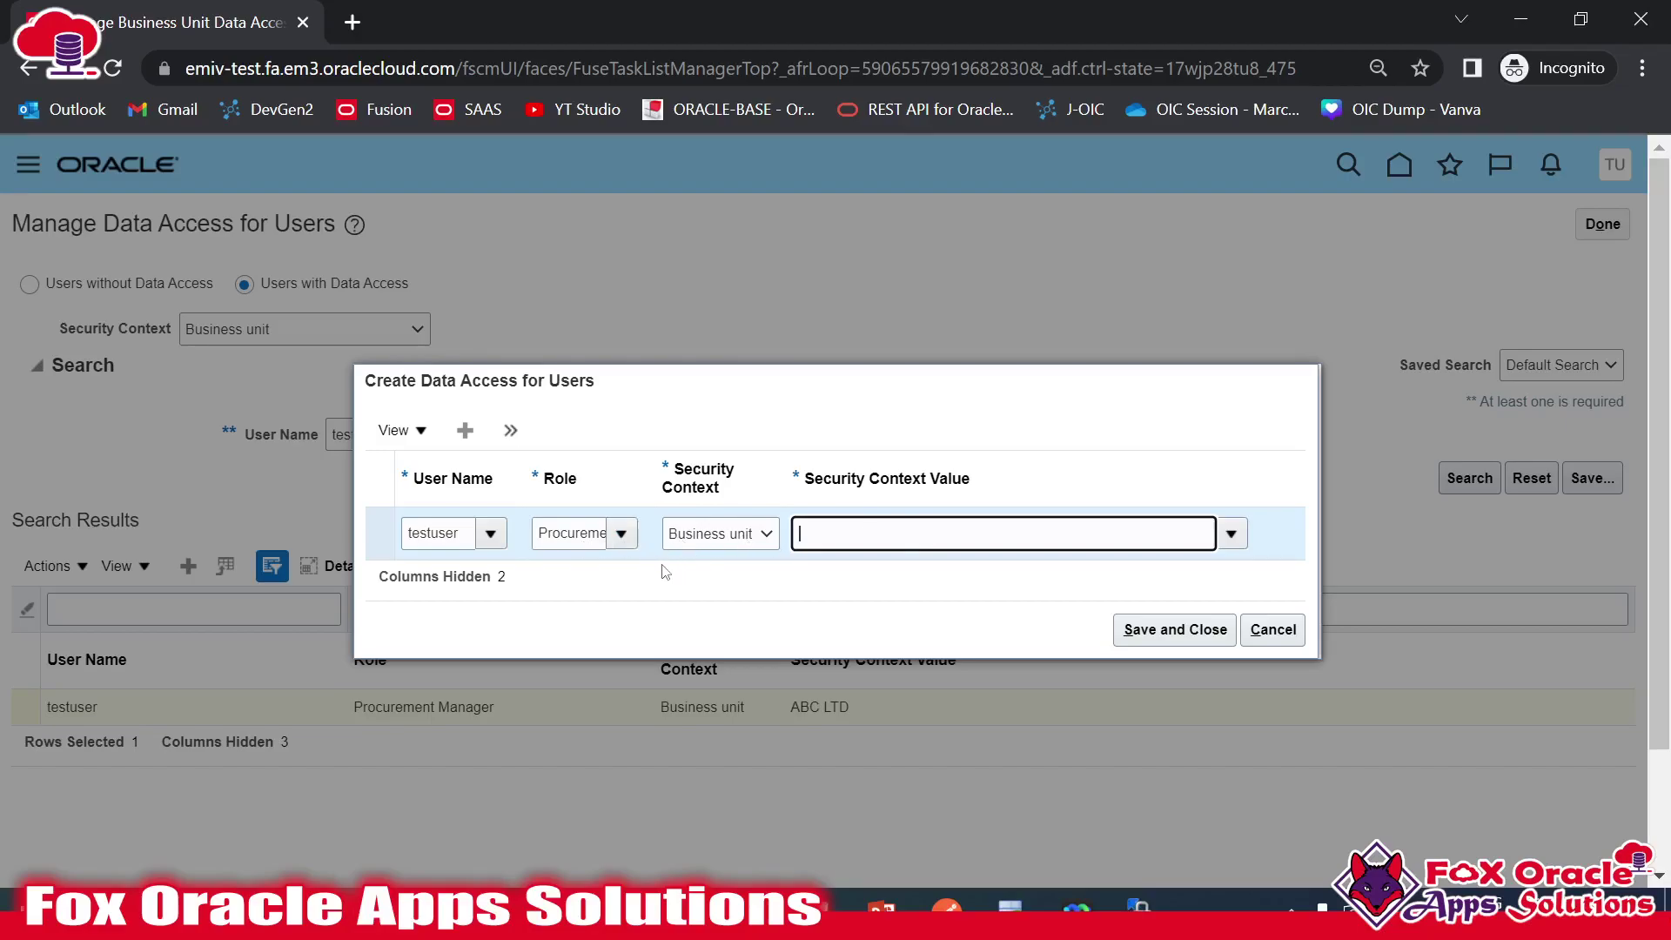
click(1231, 533)
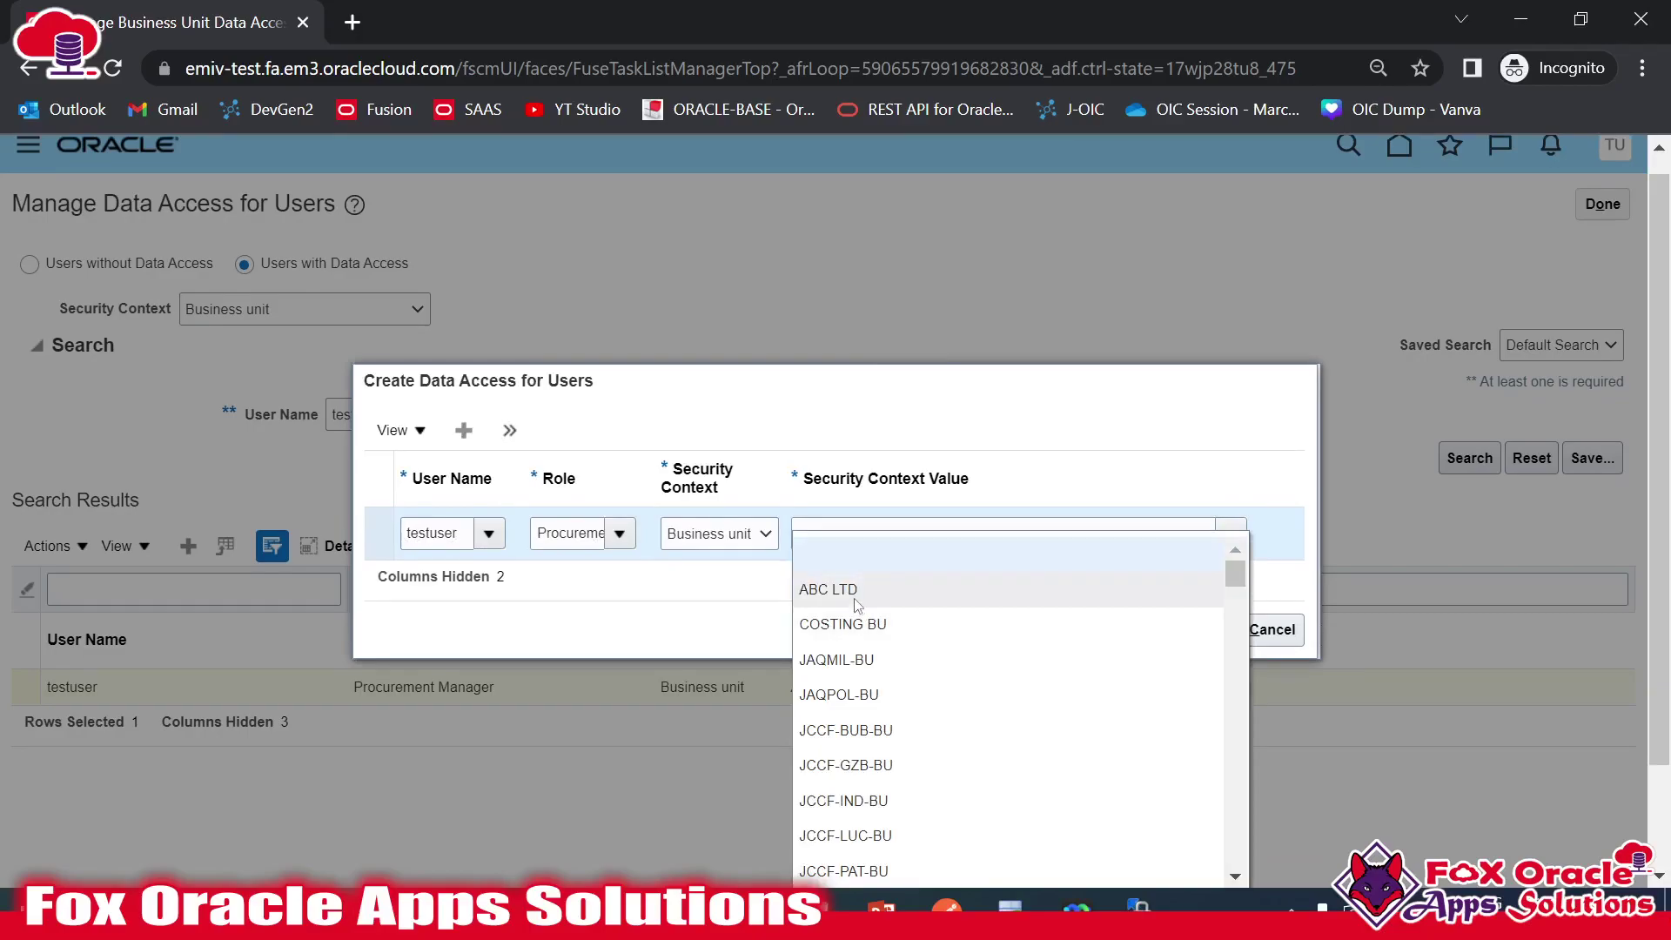
click(868, 735)
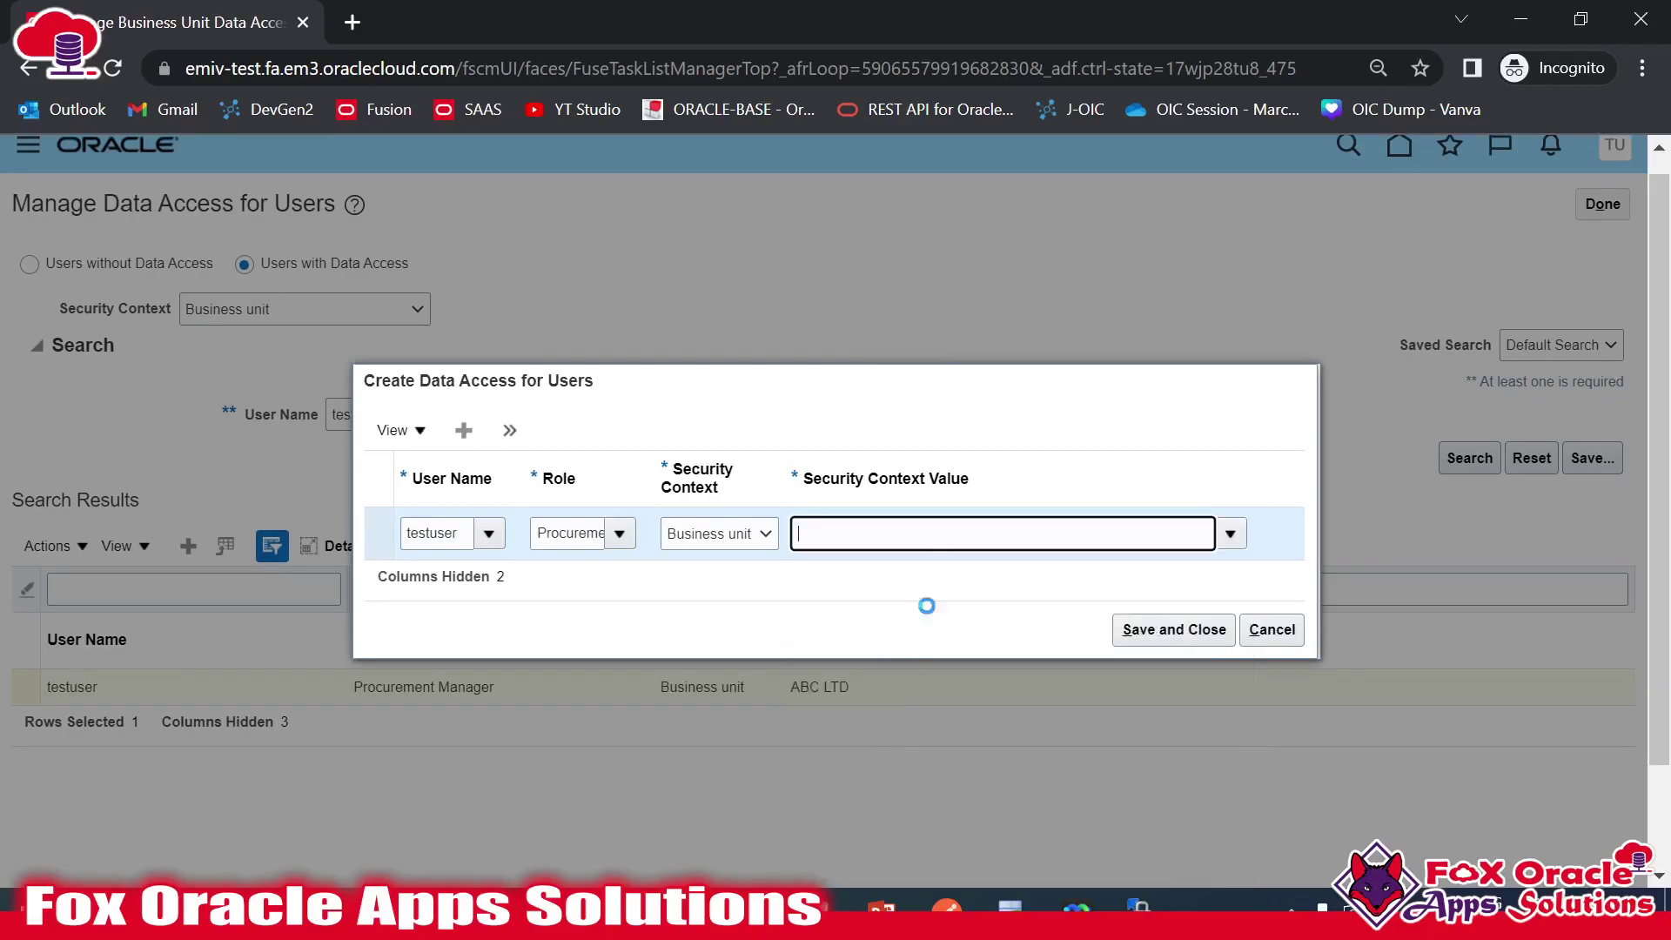
click(1160, 631)
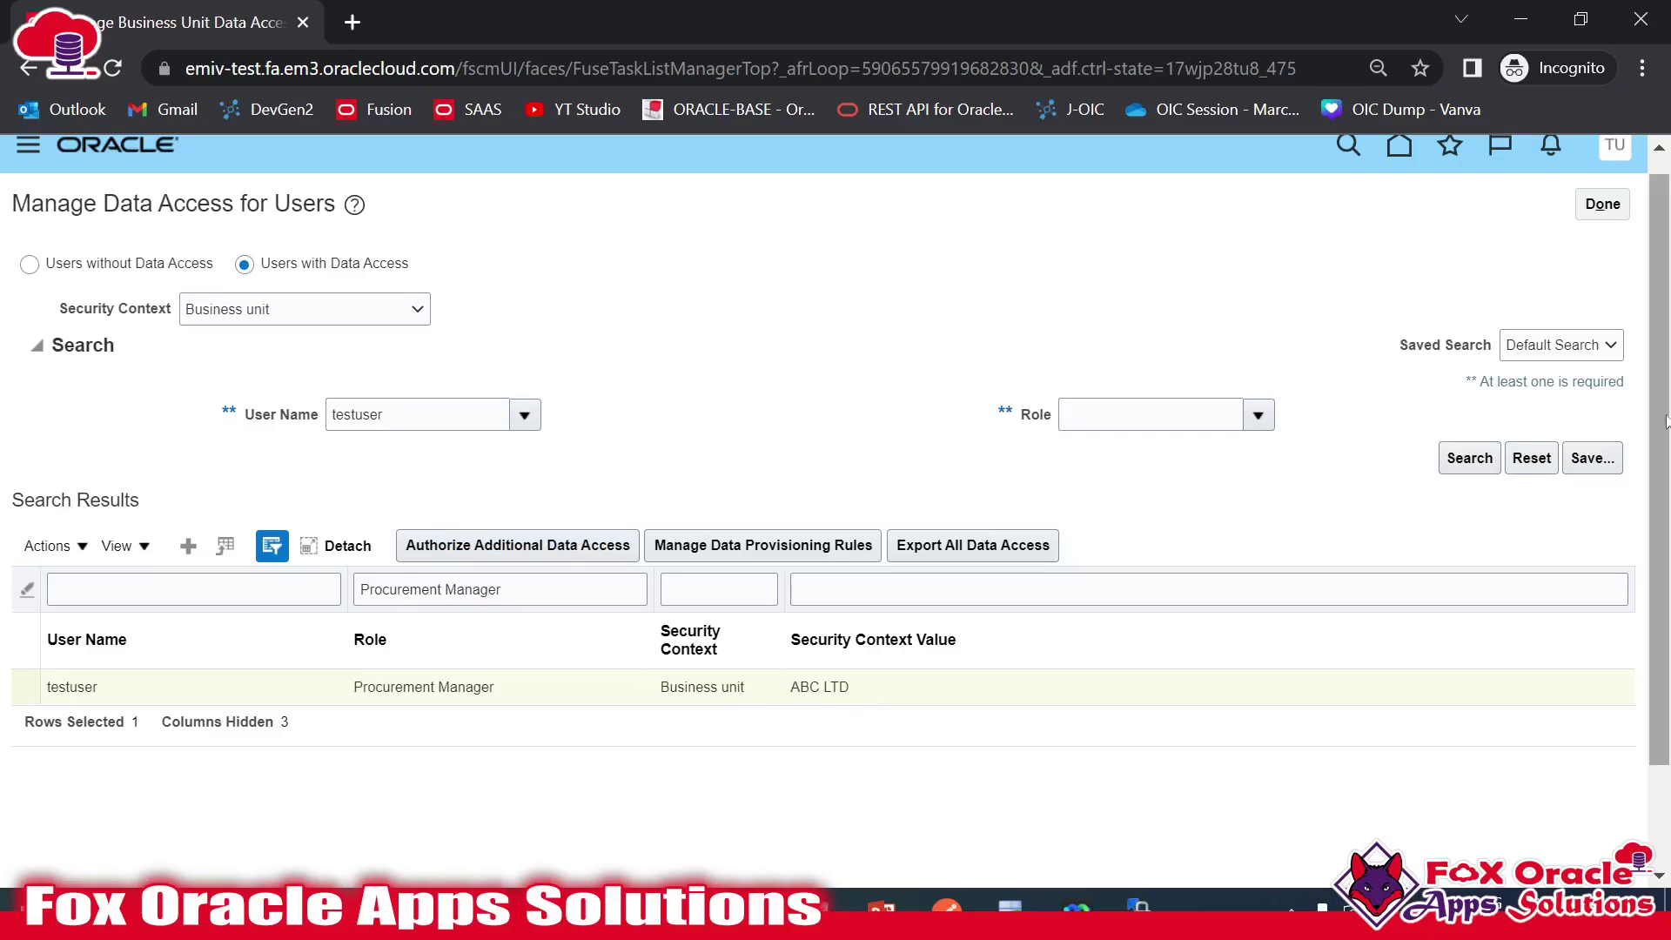
- Rerun the search to confirm the new JCCF-BUB-BU row alongside ABC LTD
click(1458, 460)
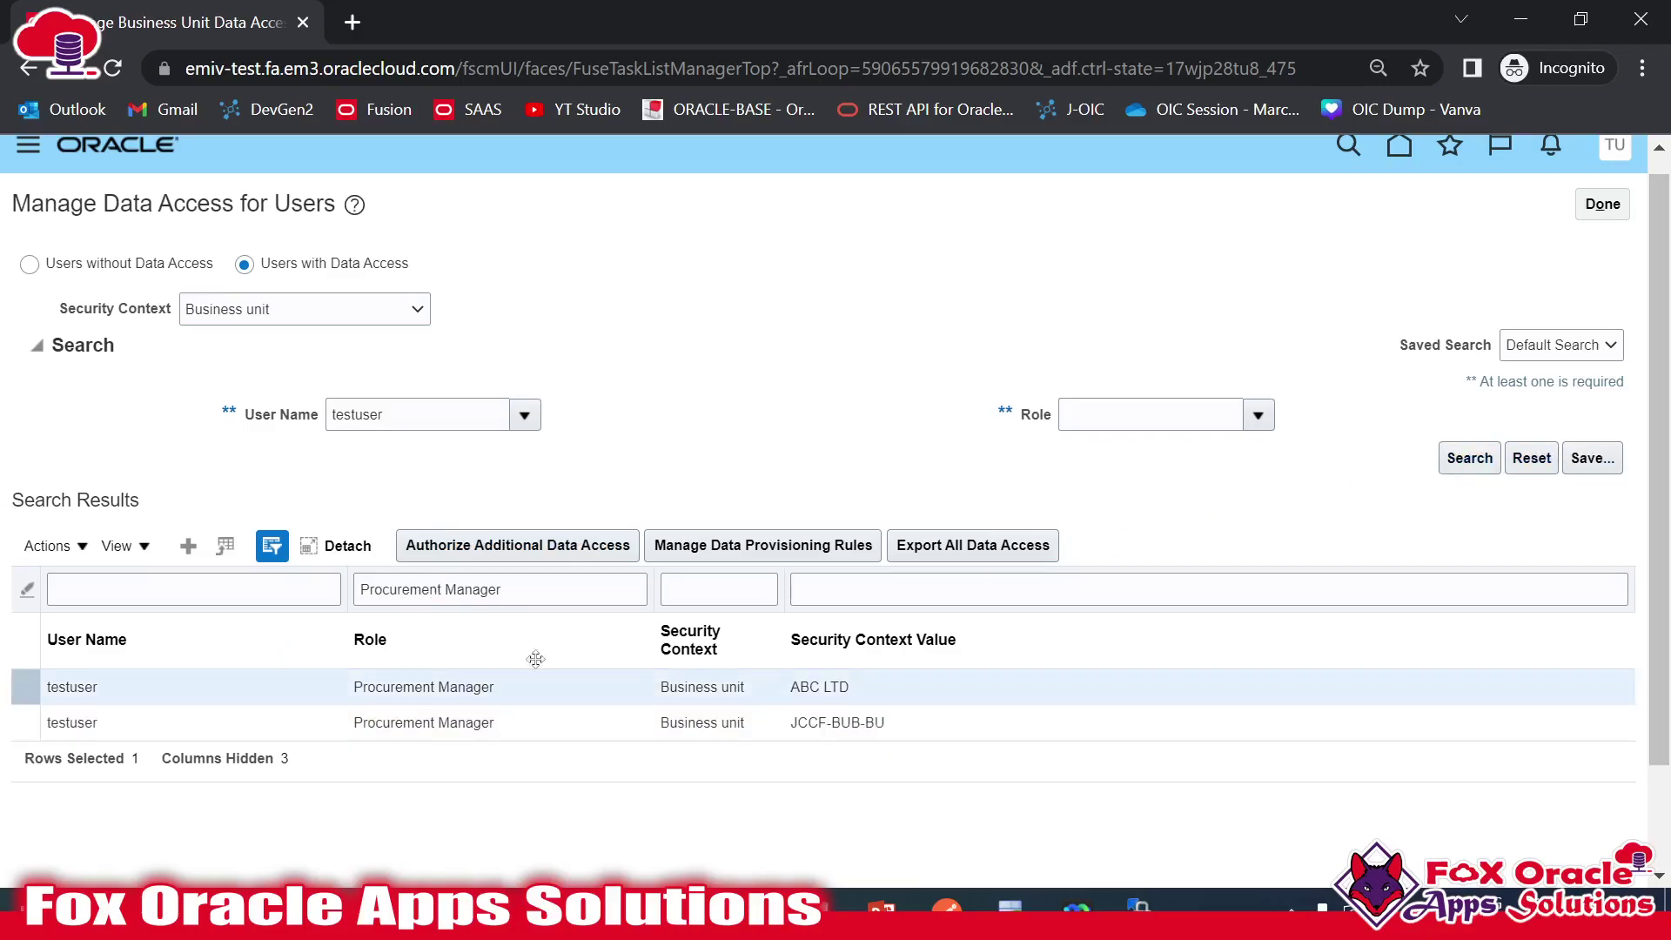
click(795, 724)
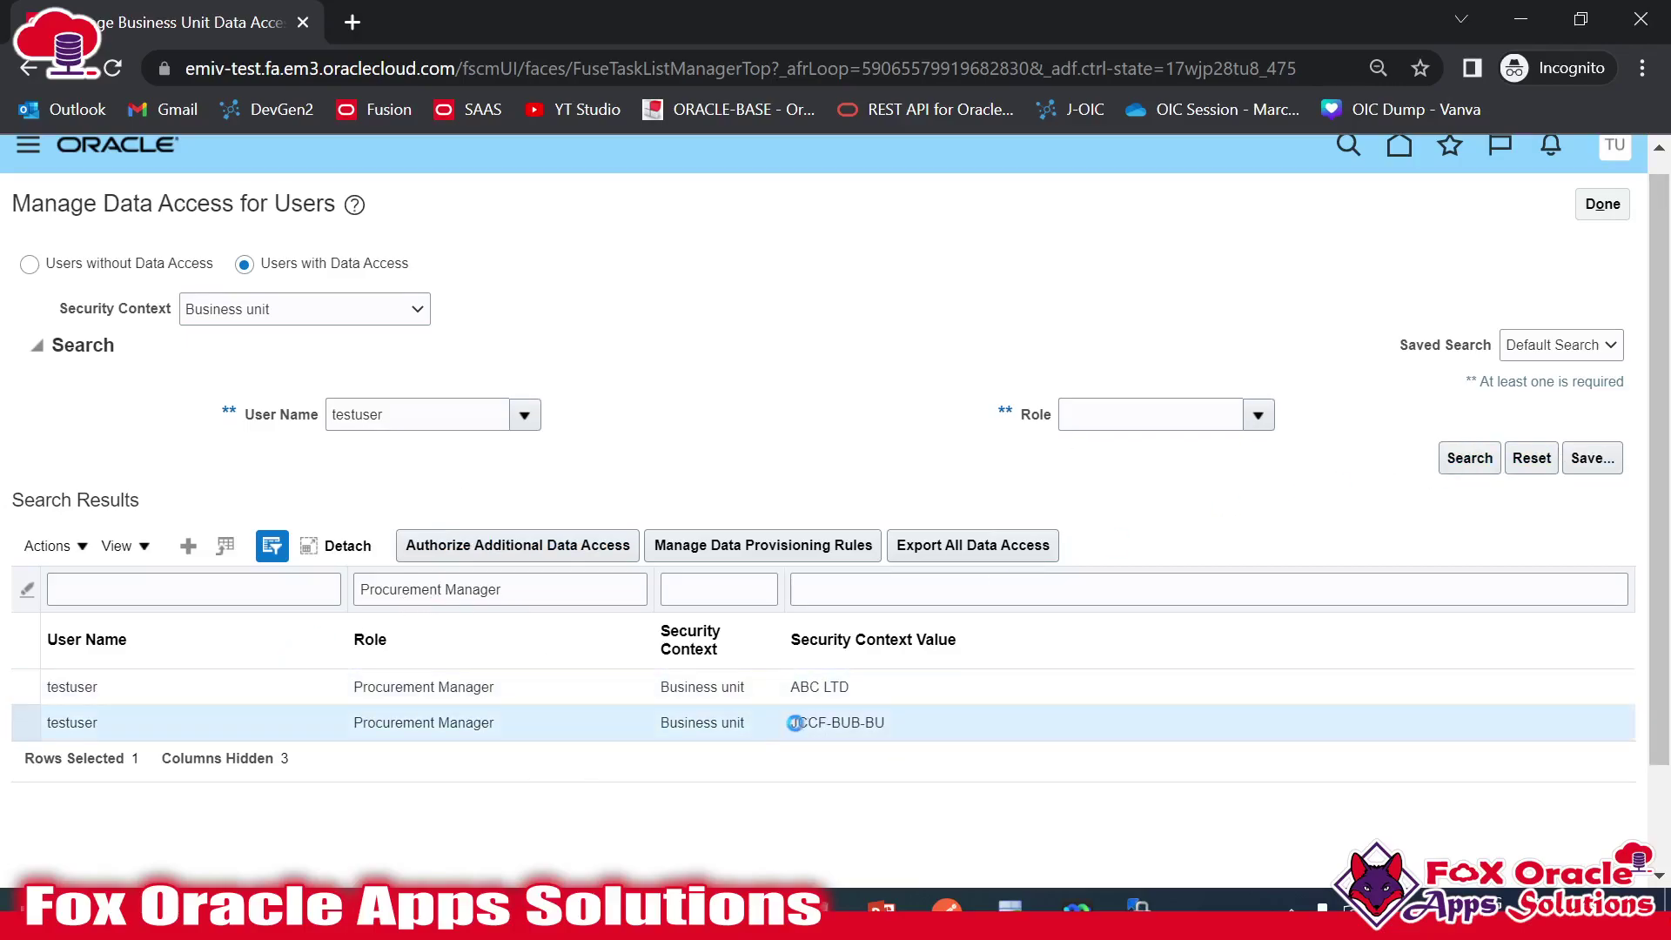
drag(885, 723, 793, 727)
click(735, 722)
scroll(609, 487, down, 2)
scroll(548, 526, up, 2)
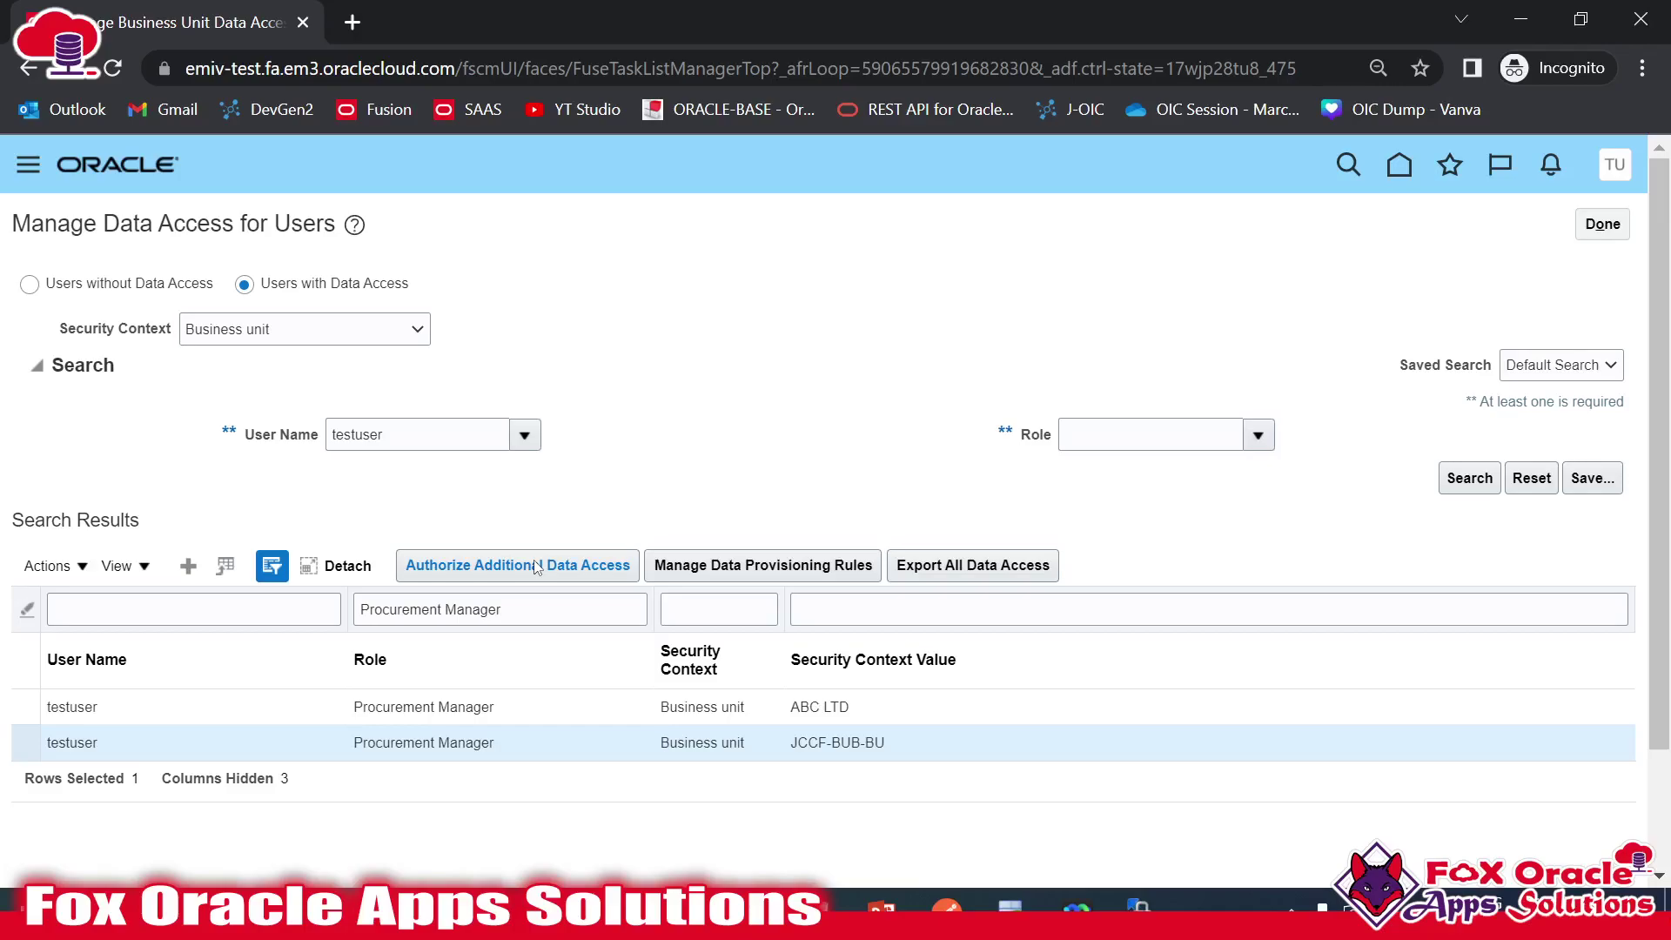
click(947, 906)
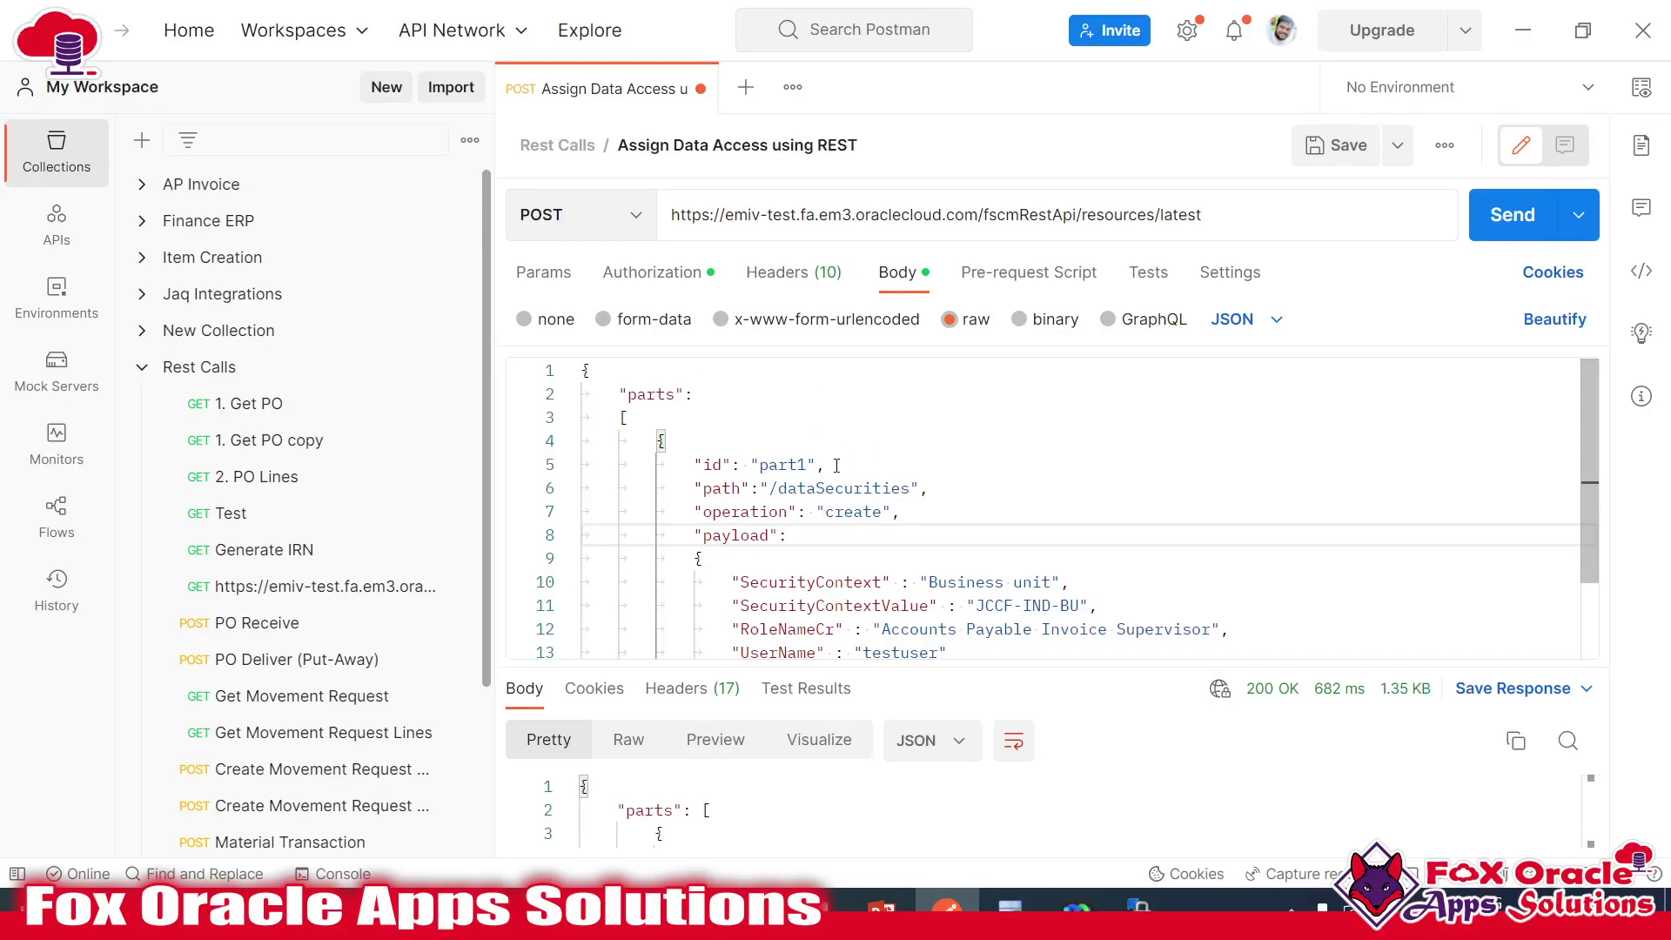
drag(1253, 216, 631, 252)
click(784, 511)
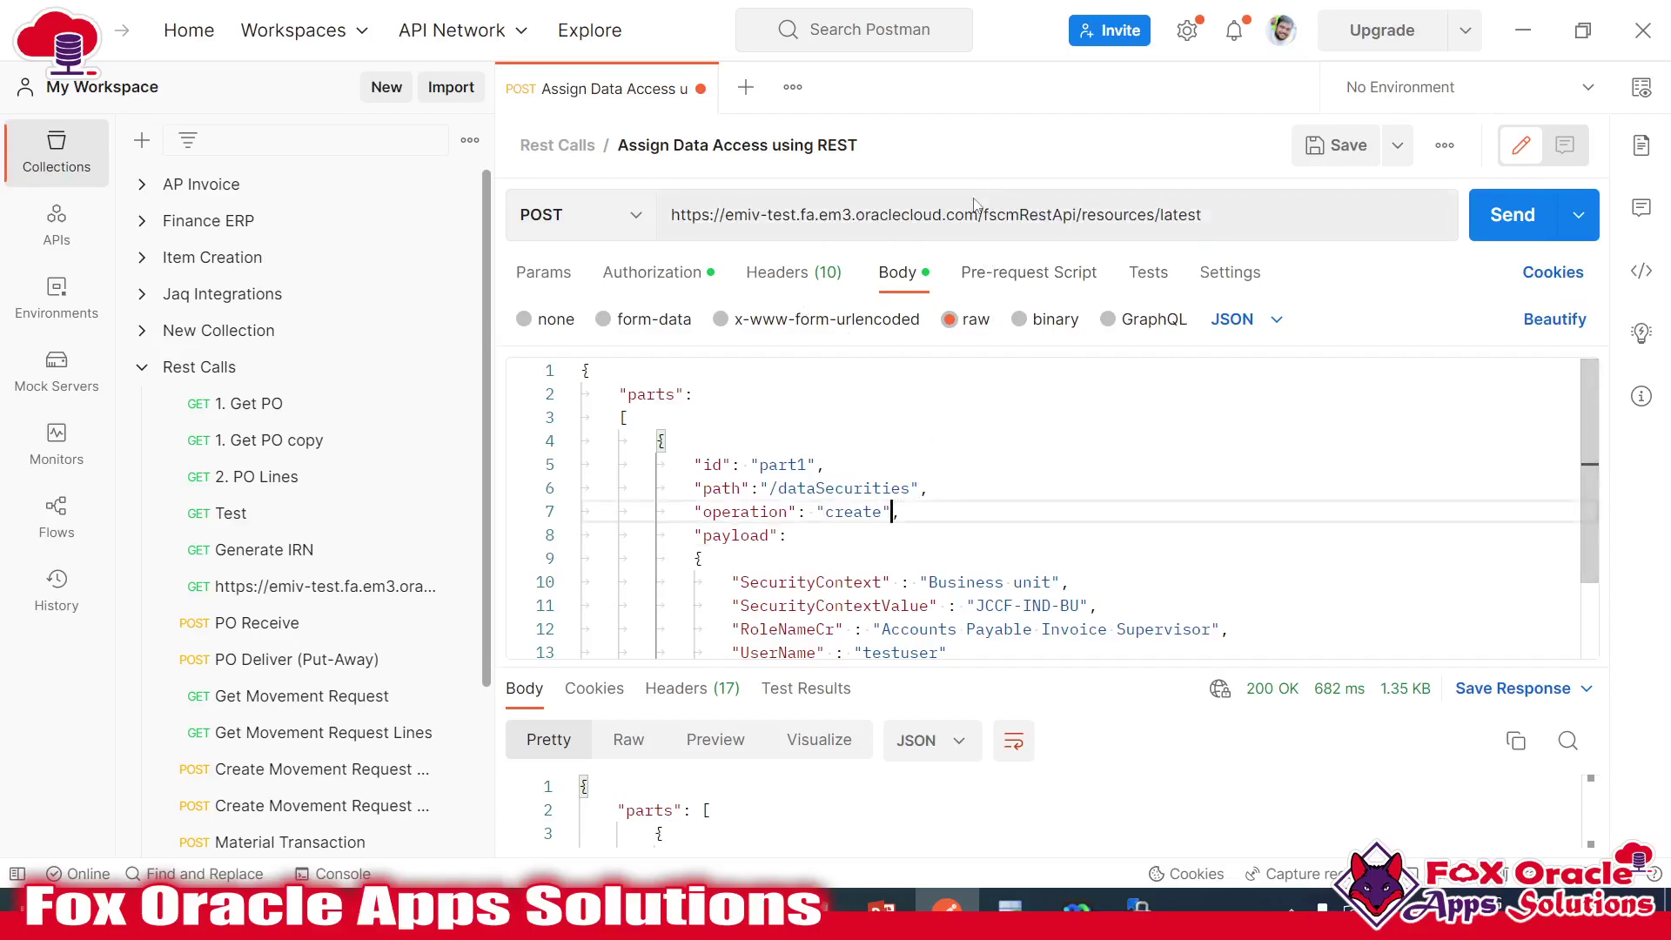
triple_click(982, 216)
click(987, 489)
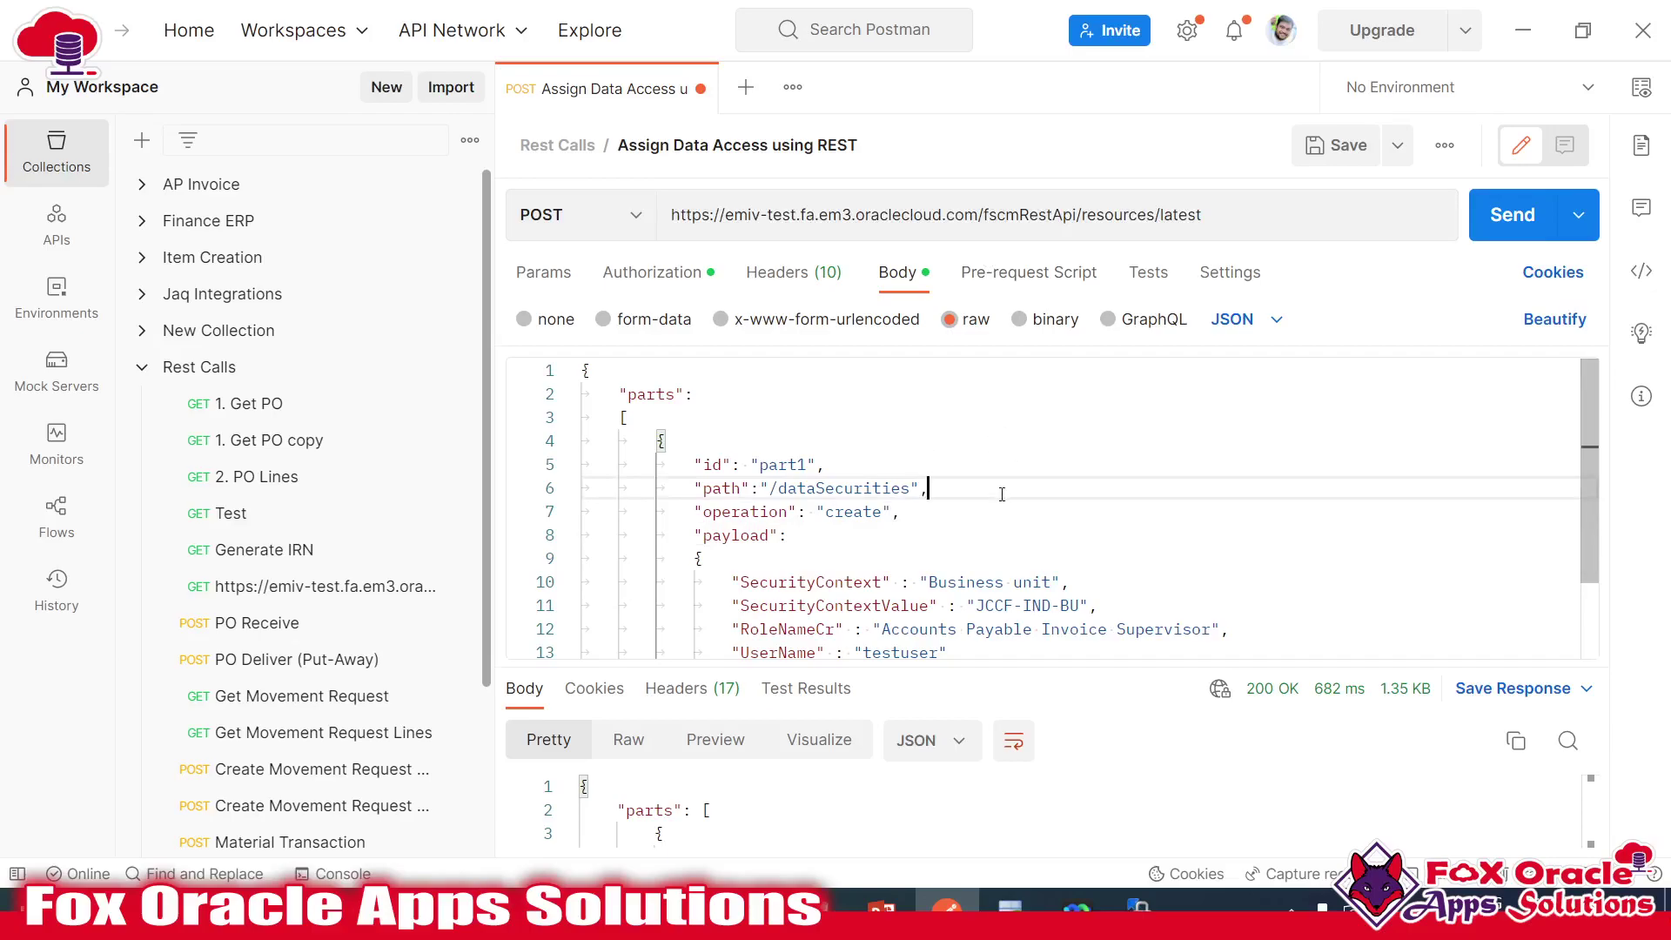
scroll(1005, 492, down, 2)
scroll(1009, 509, up, 2)
scroll(795, 489, down, 2)
scroll(796, 489, up, 2)
triple_click(734, 213)
drag(762, 213, 1182, 213)
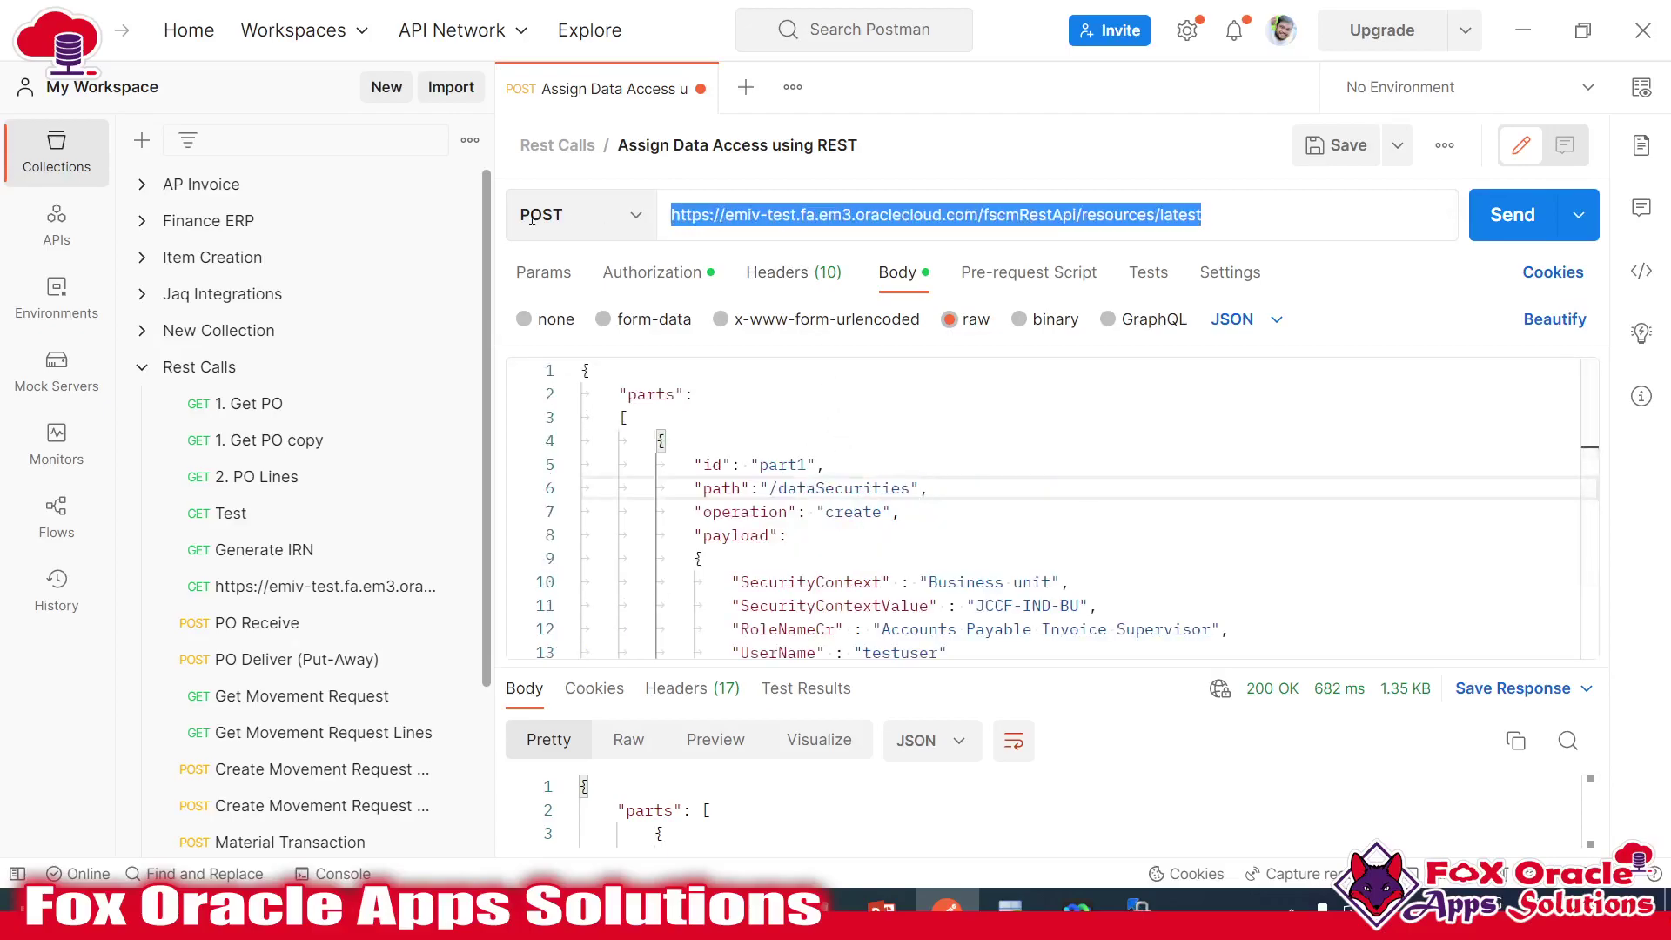
click(863, 487)
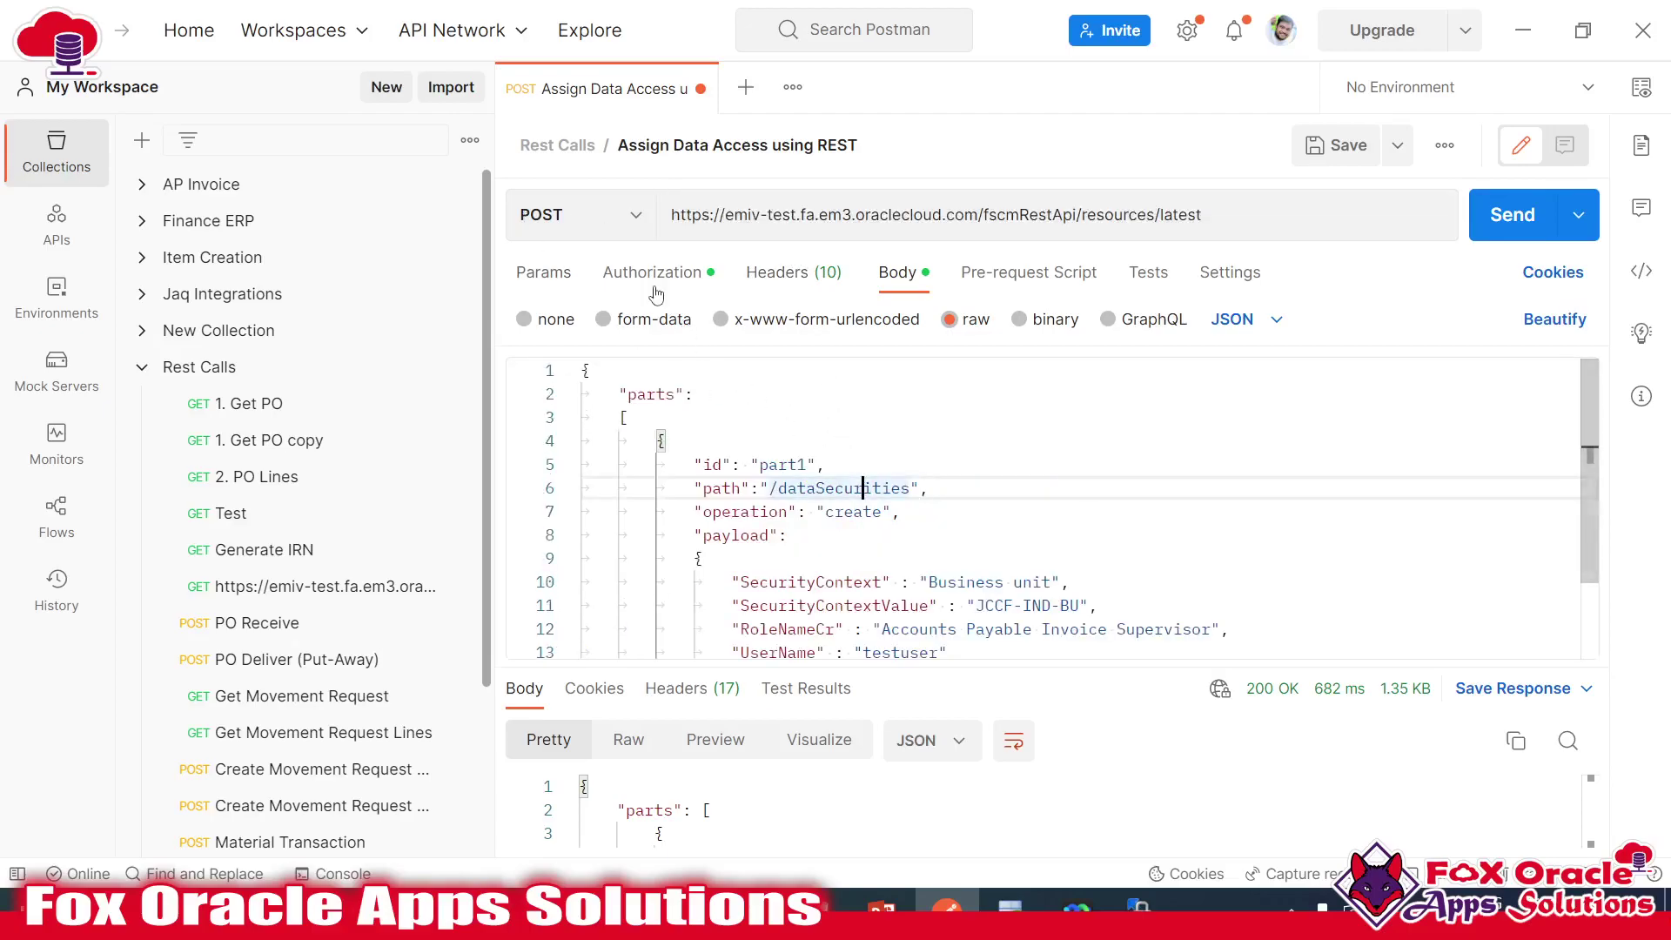
click(777, 275)
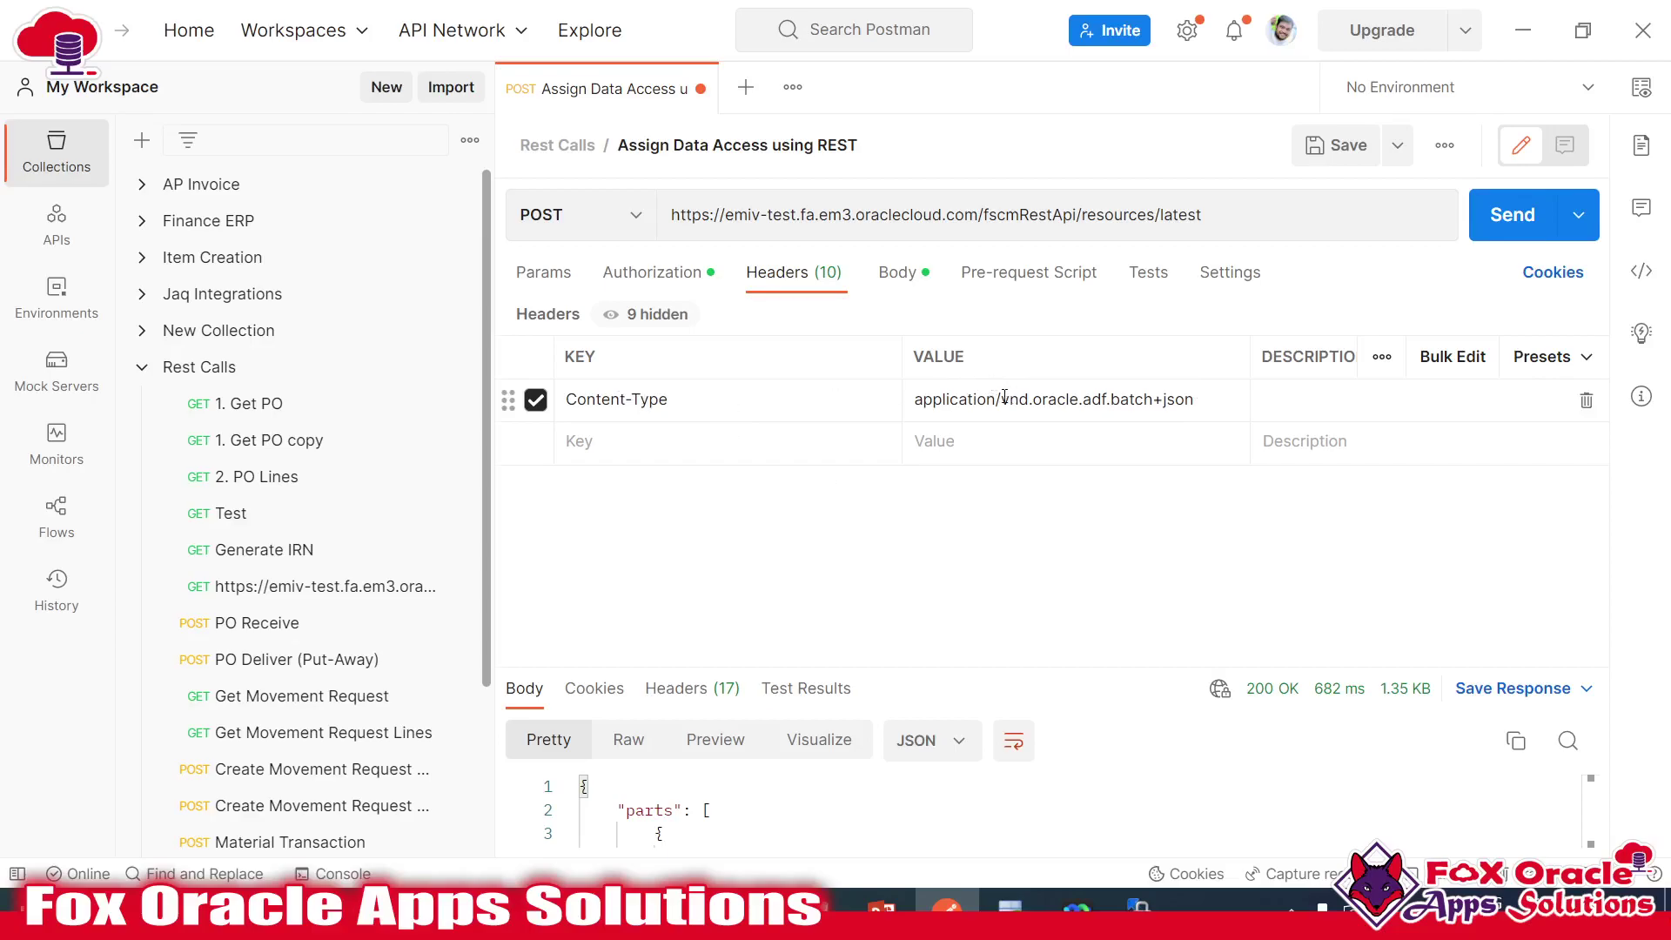
click(897, 272)
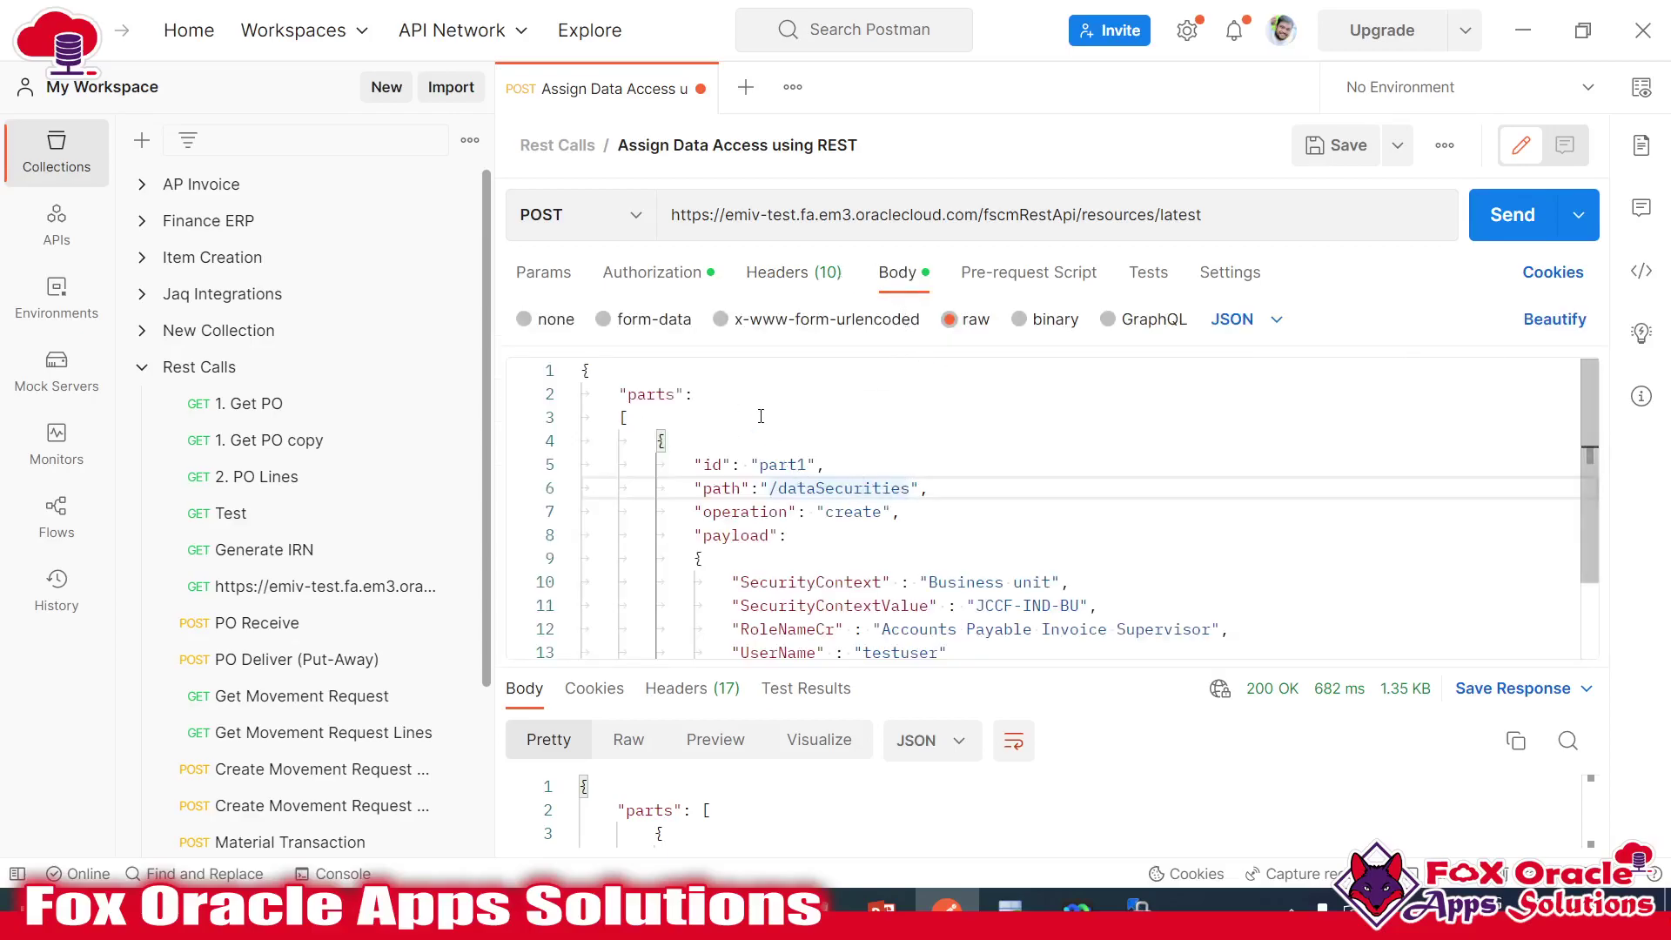
scroll(774, 435, down, 2)
scroll(842, 479, up, 2)
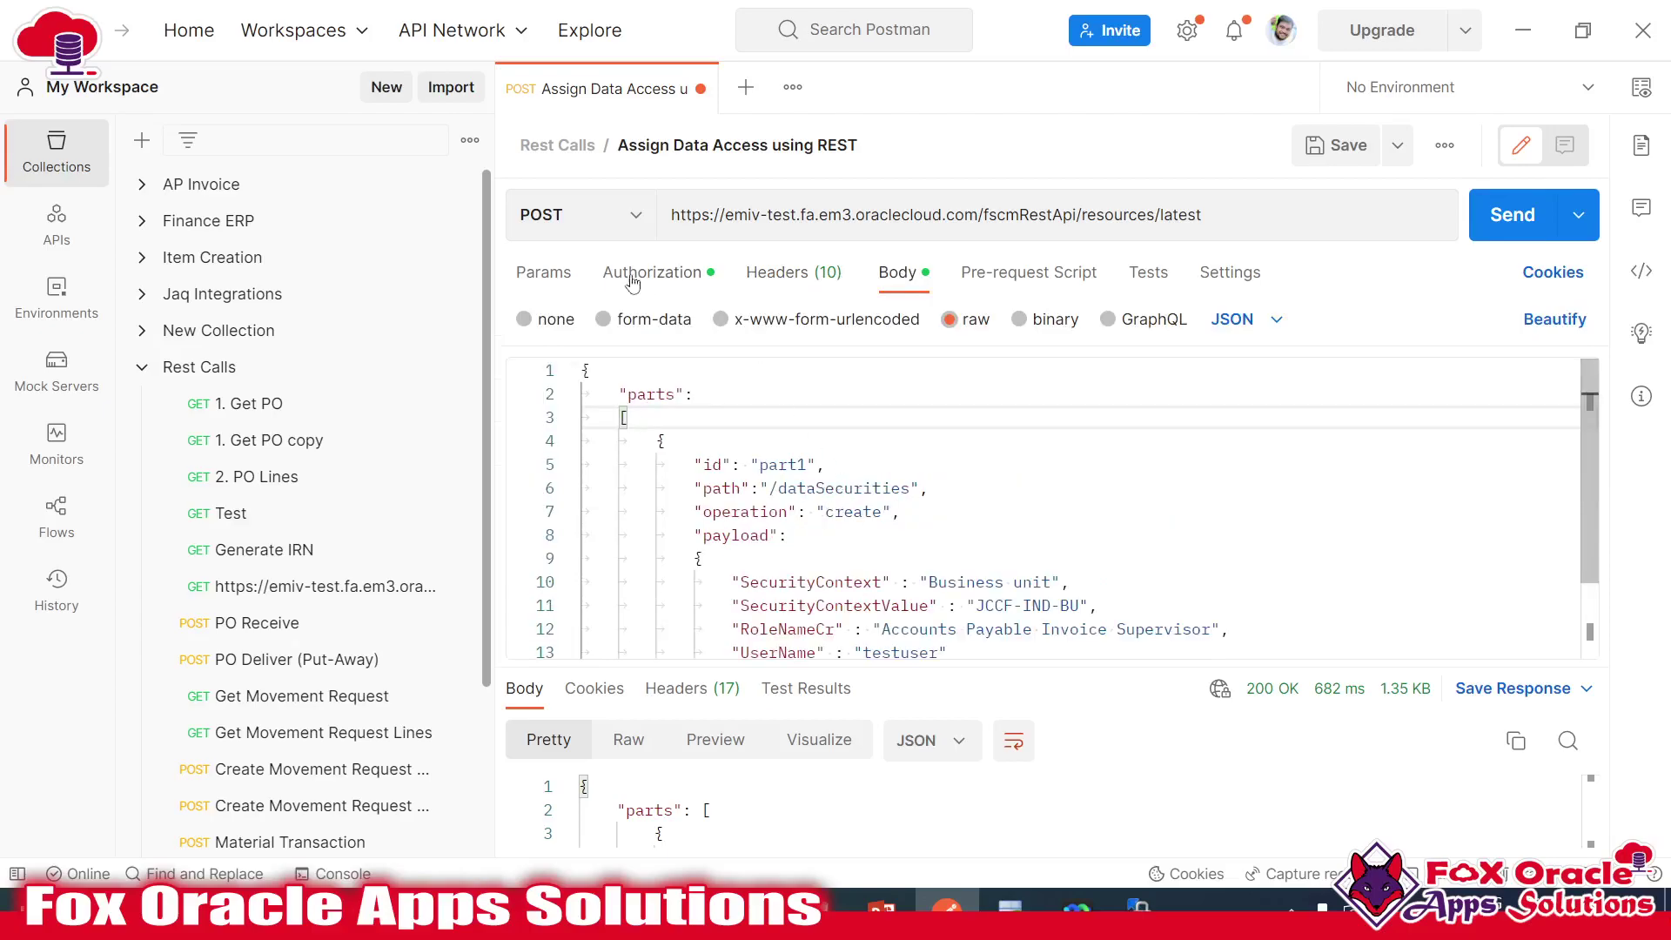
click(888, 558)
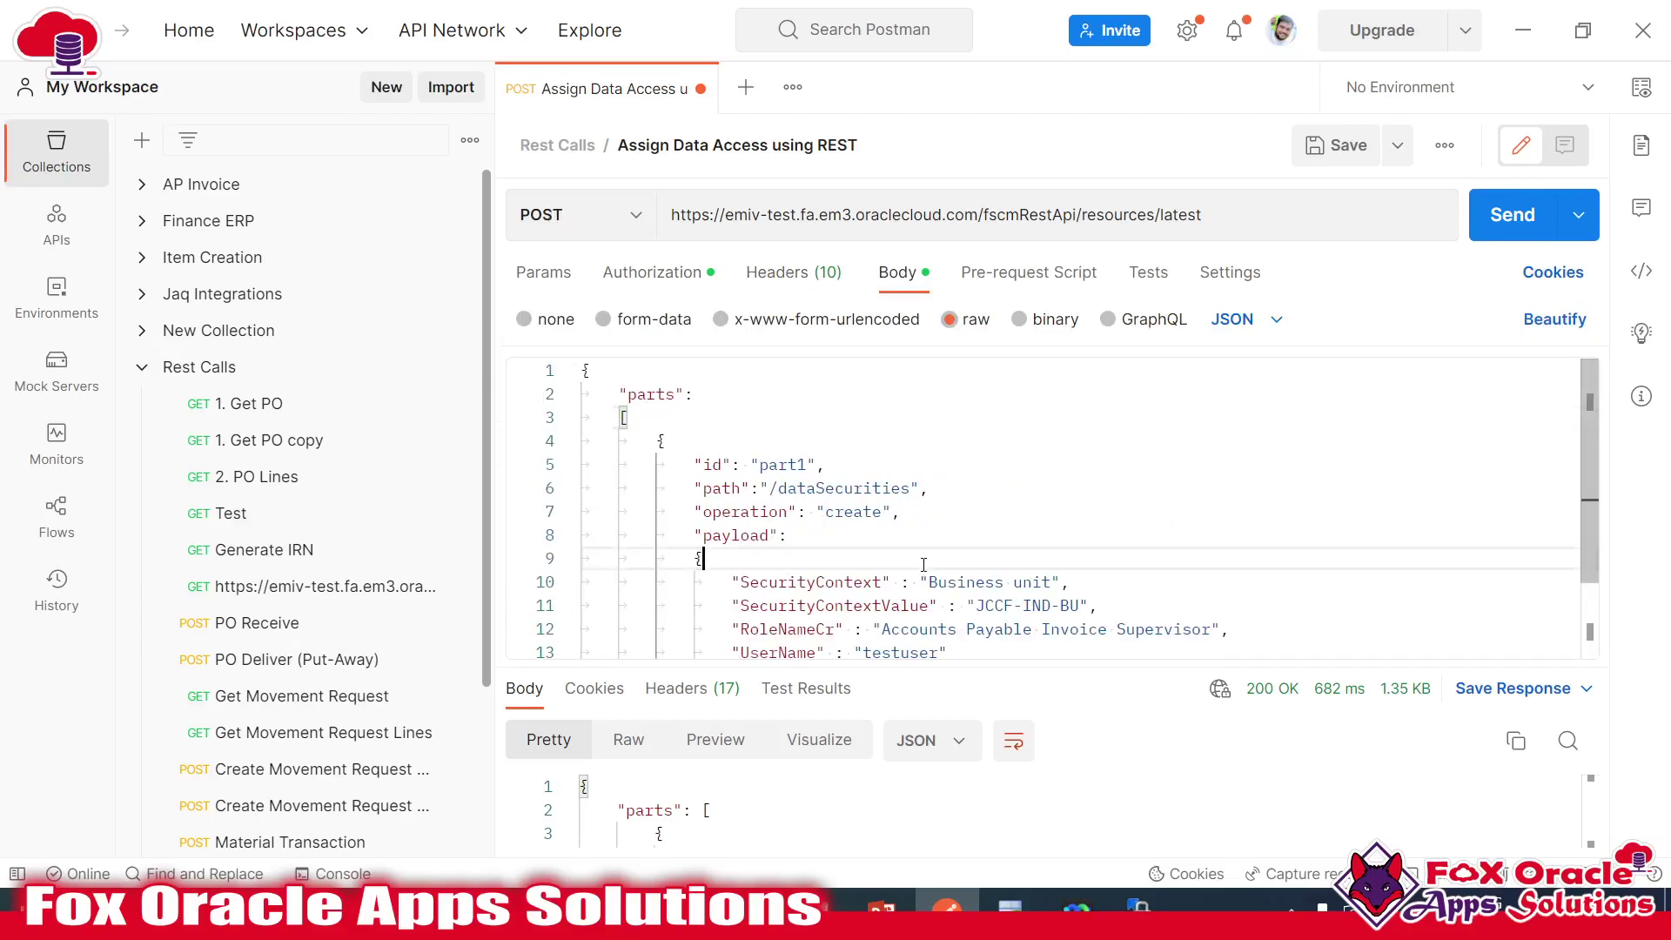
scroll(891, 597, down, 2)
key(alt+Tab)
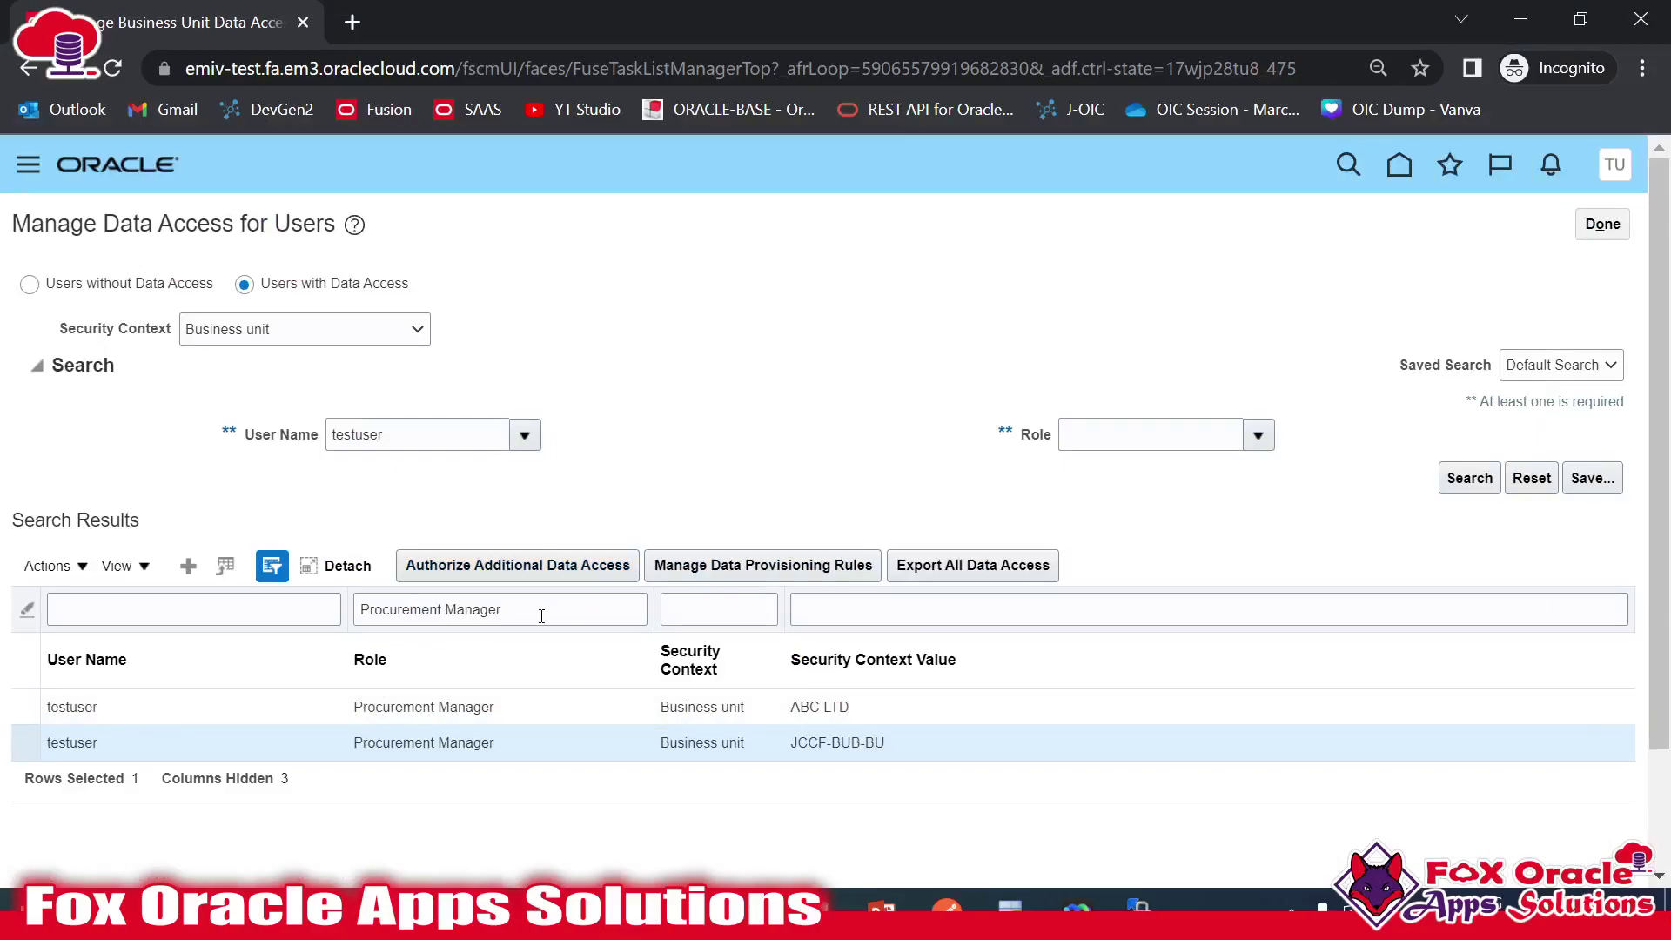
drag(540, 609, 359, 609)
key(ctrl+c)
key(alt+Tab)
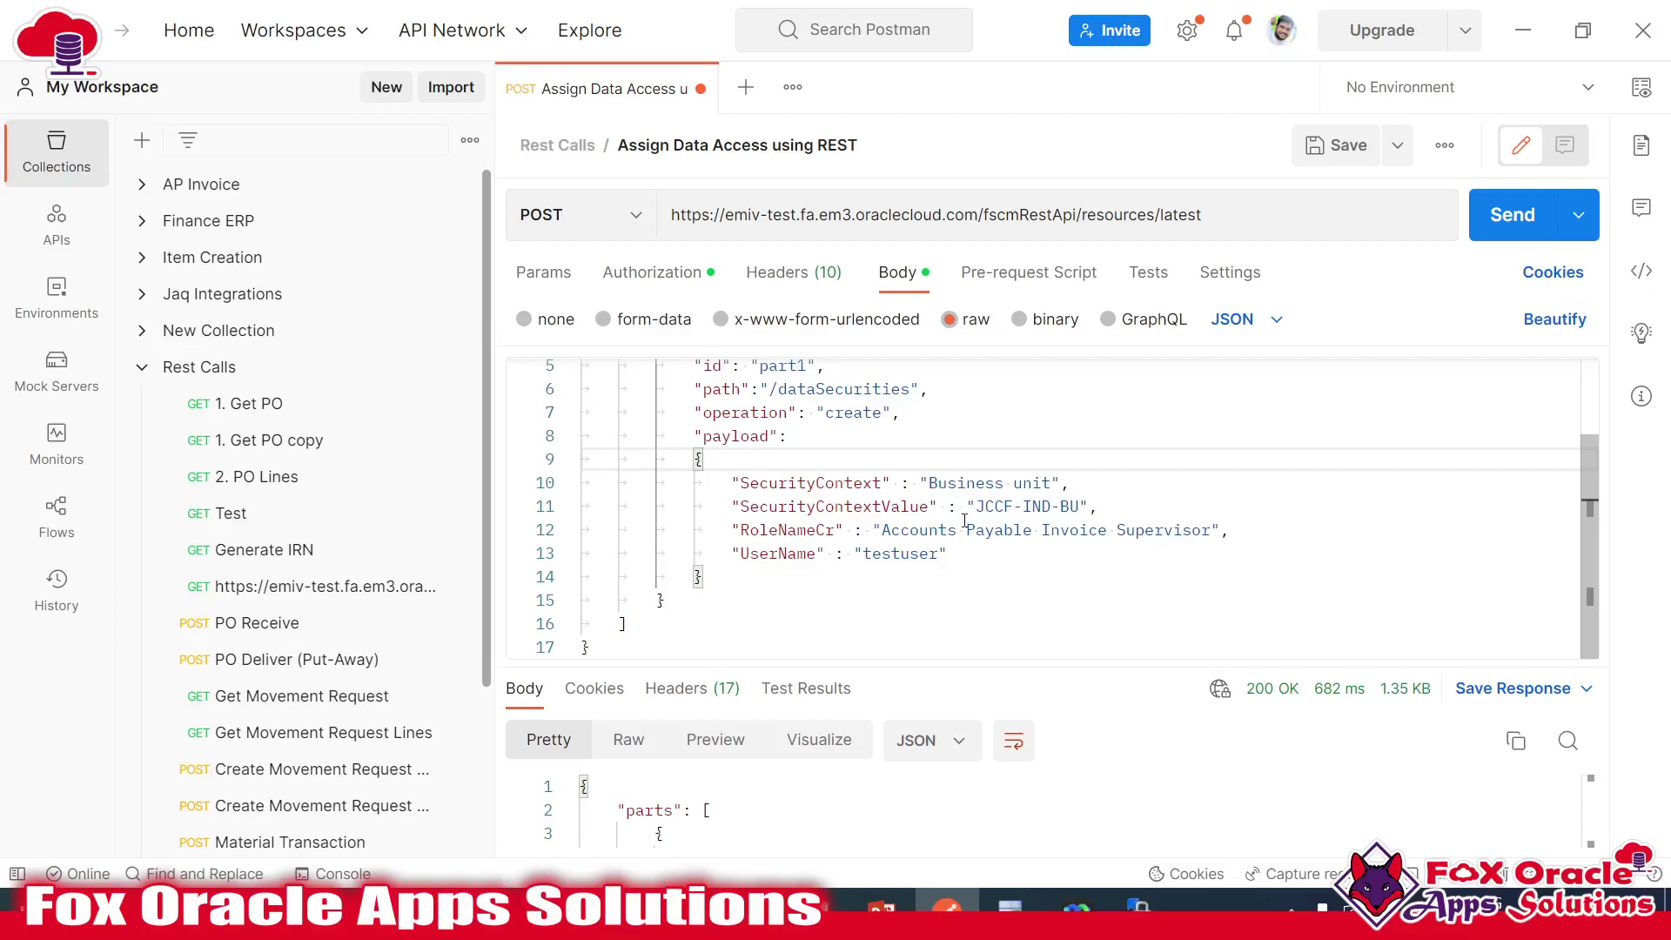
- Replace the RoleNameCr value Accounts Payable Invoice Supervisor with Procurement Manager
click(887, 533)
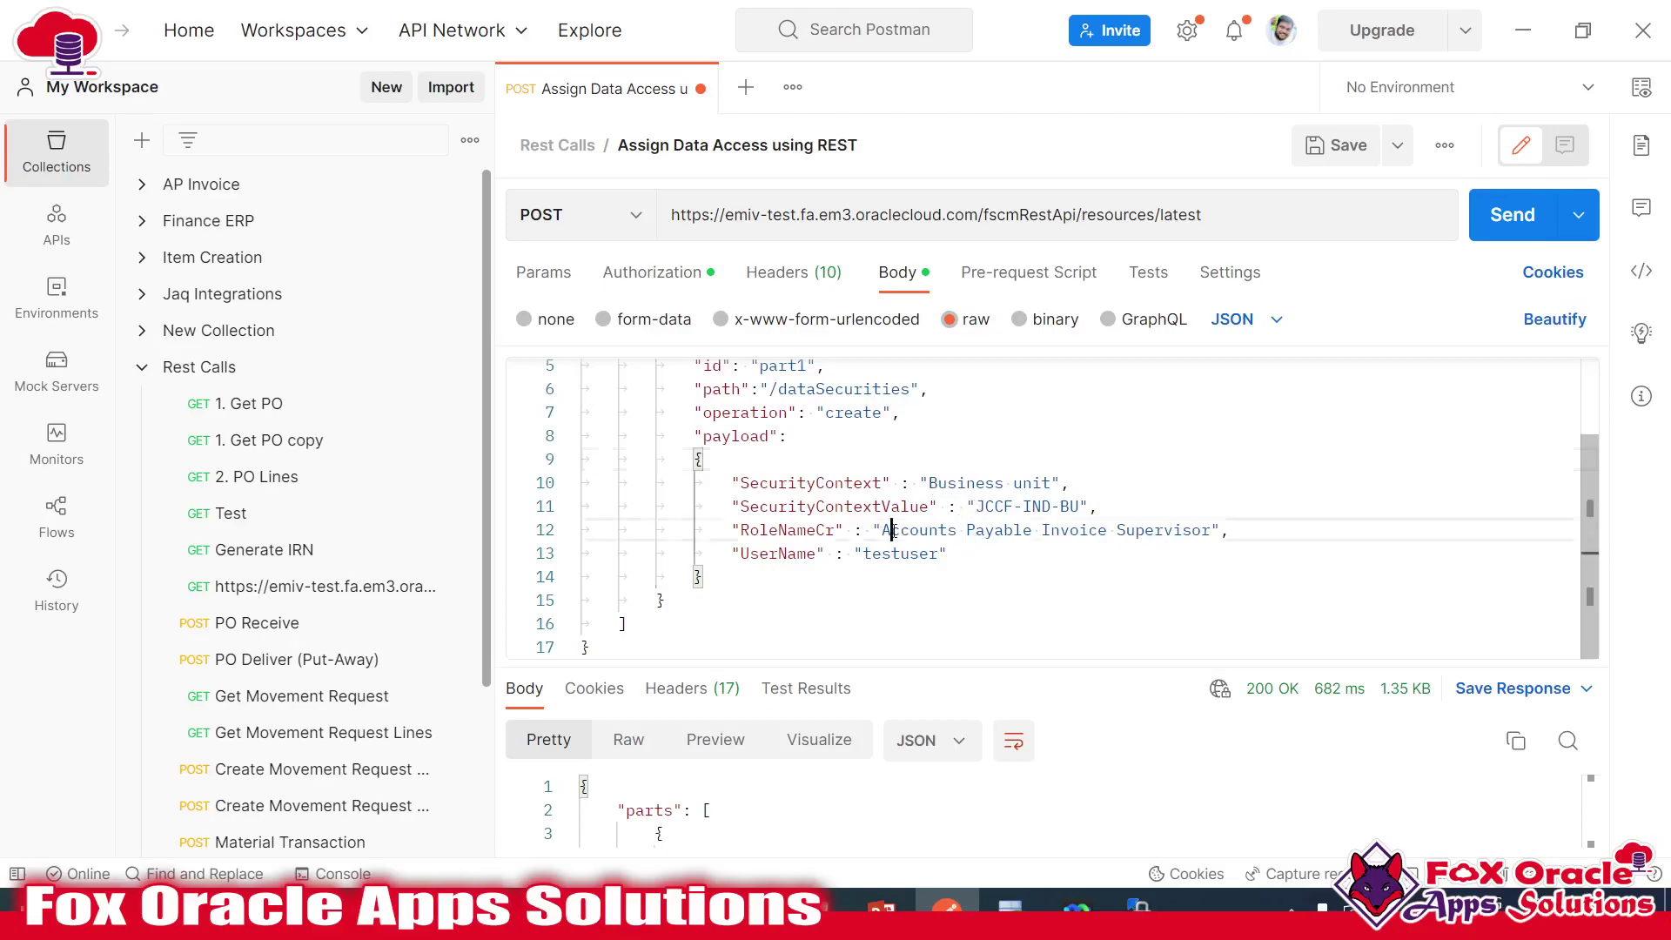
shift+click(1210, 530)
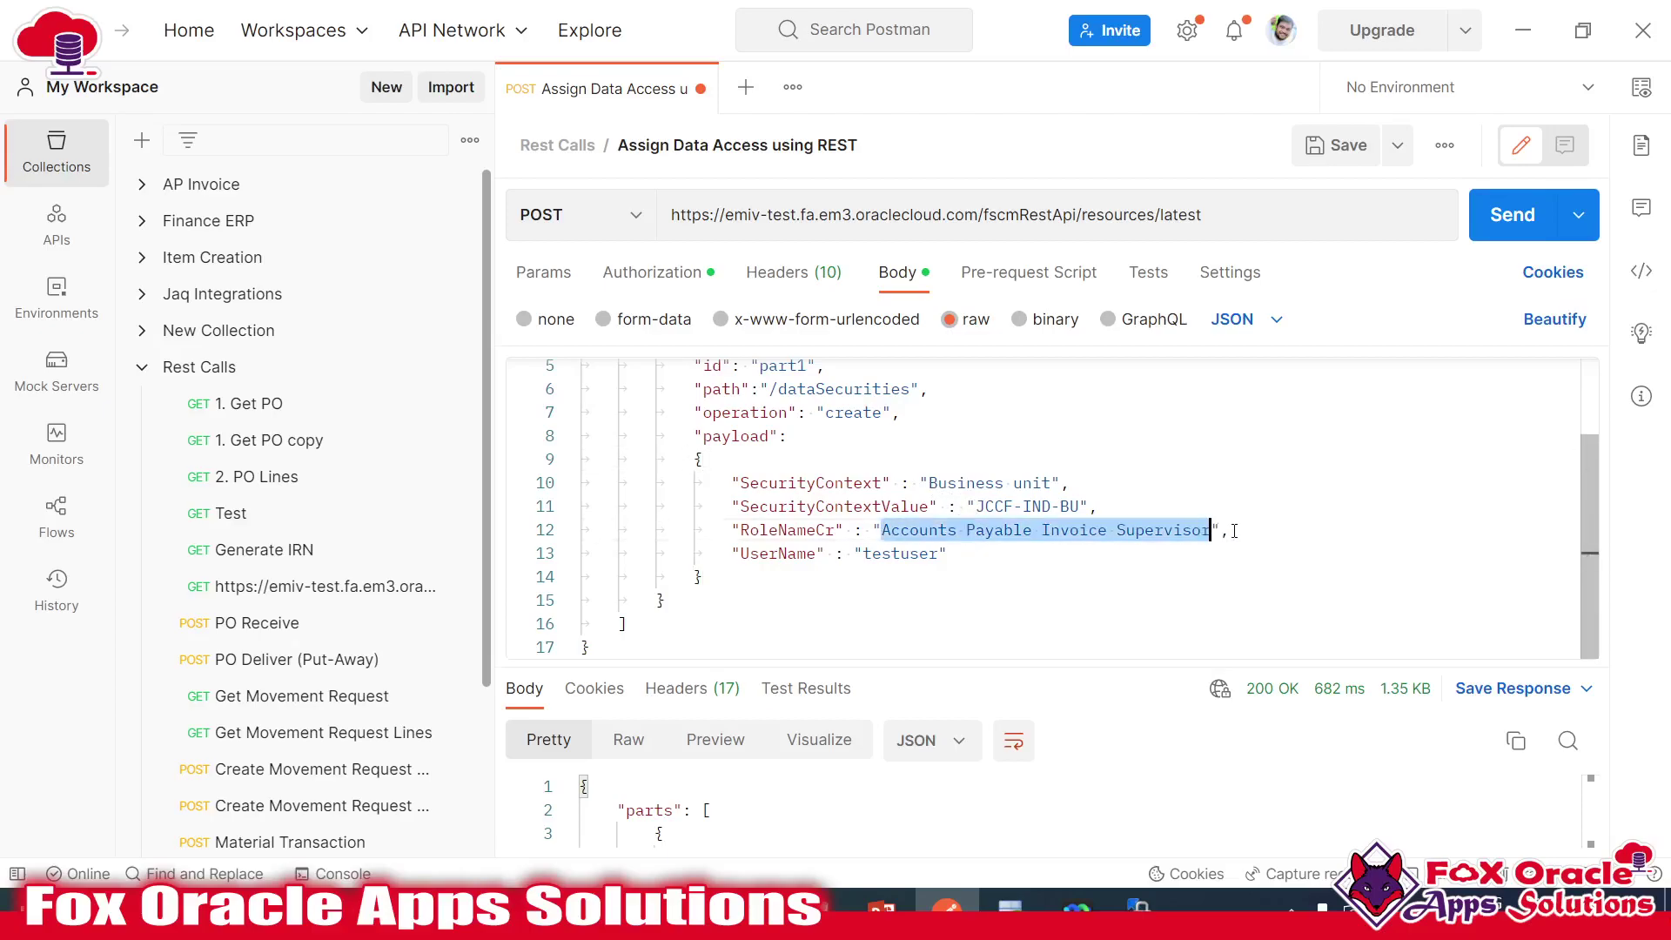
key(ctrl+v)
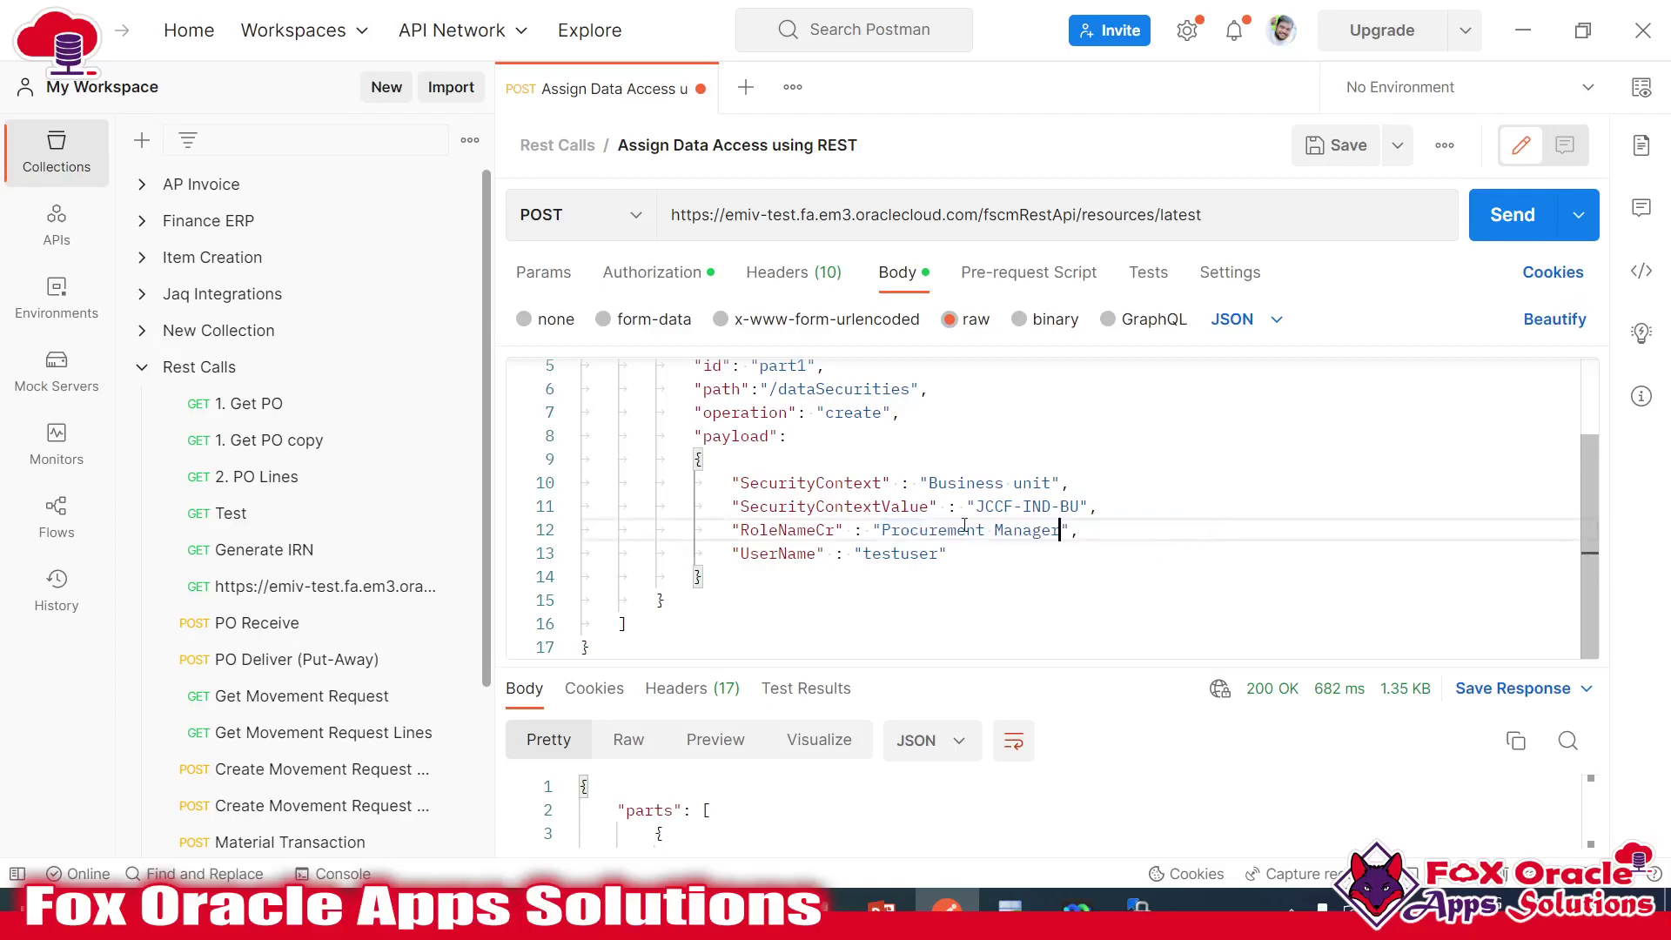
double_click(907, 557)
click(939, 517)
- Check the payload's Business unit context, JCCF-IND-BU value and testuser user name
click(939, 482)
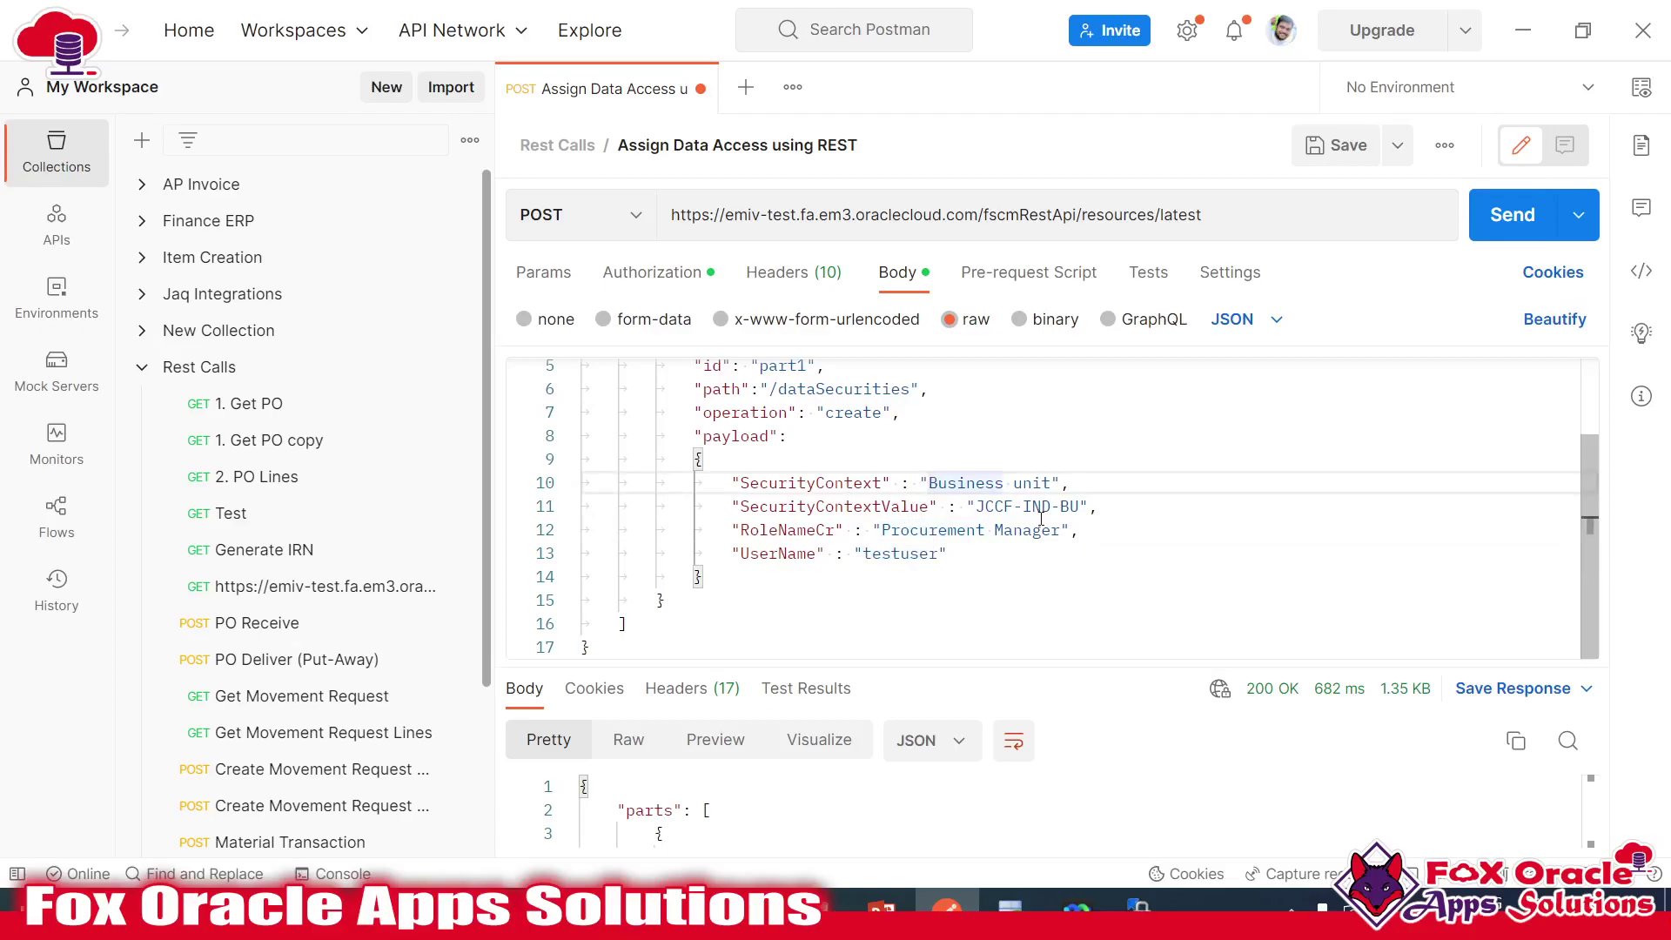
click(984, 508)
key(shift+Right)
key(shift+Right)
key(shift+Right)
key(shift+Right)
key(shift+Right)
key(shift+Right)
key(shift+Right)
key(shift+Right)
key(shift+Right)
key(shift+Right)
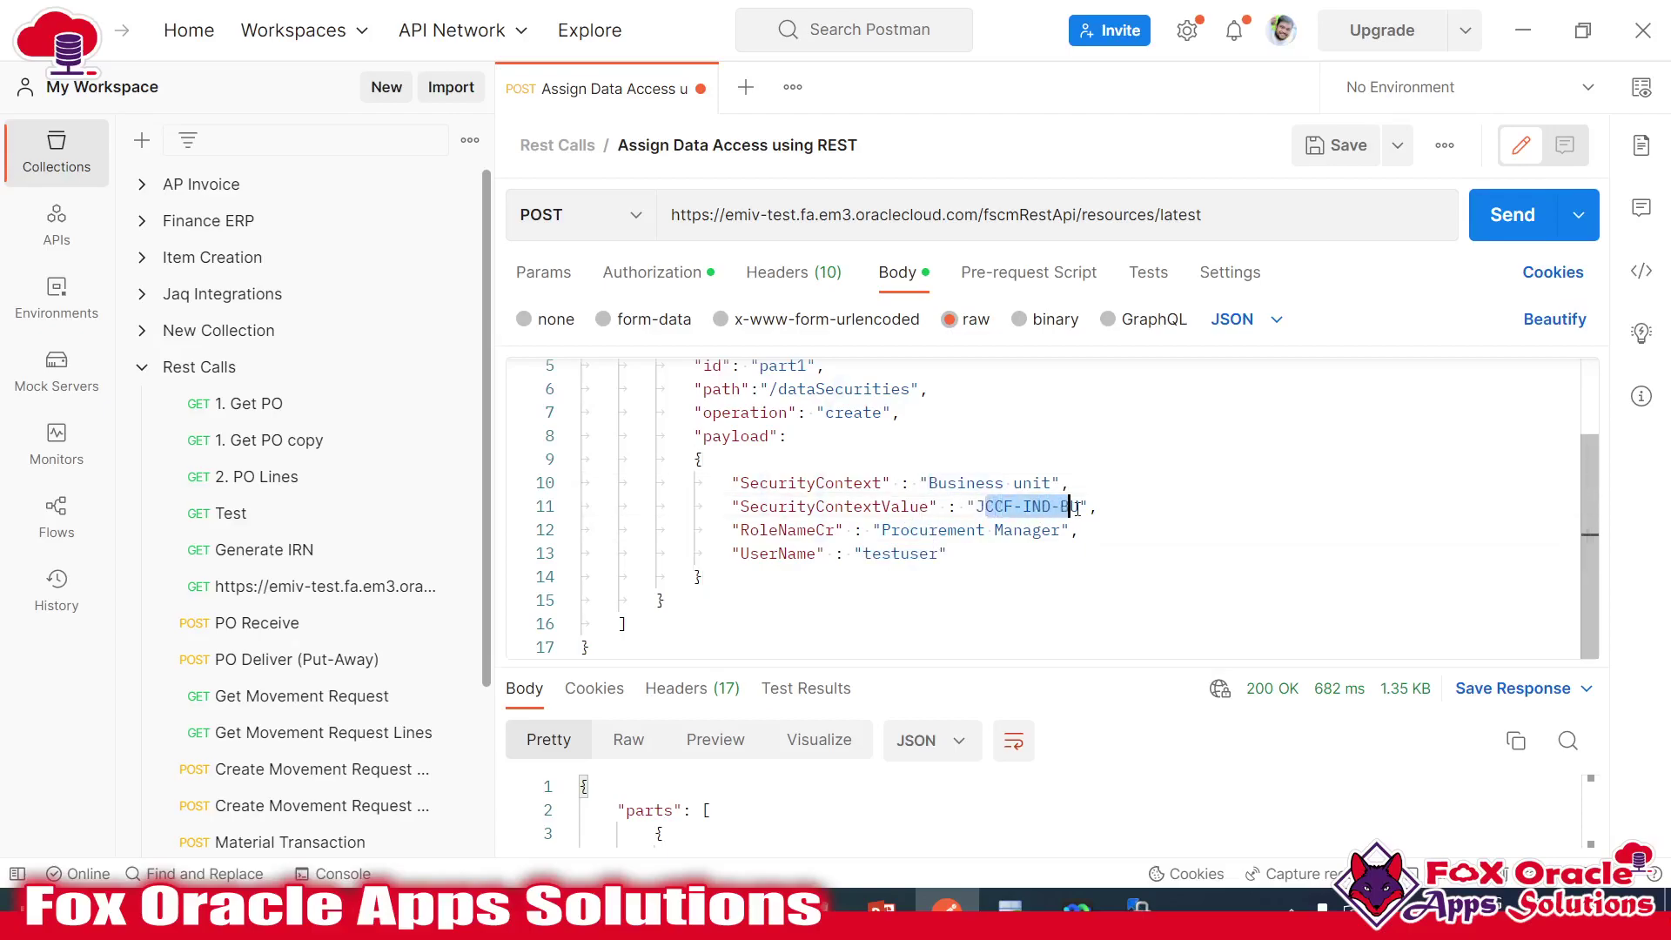
key(alt+Tab)
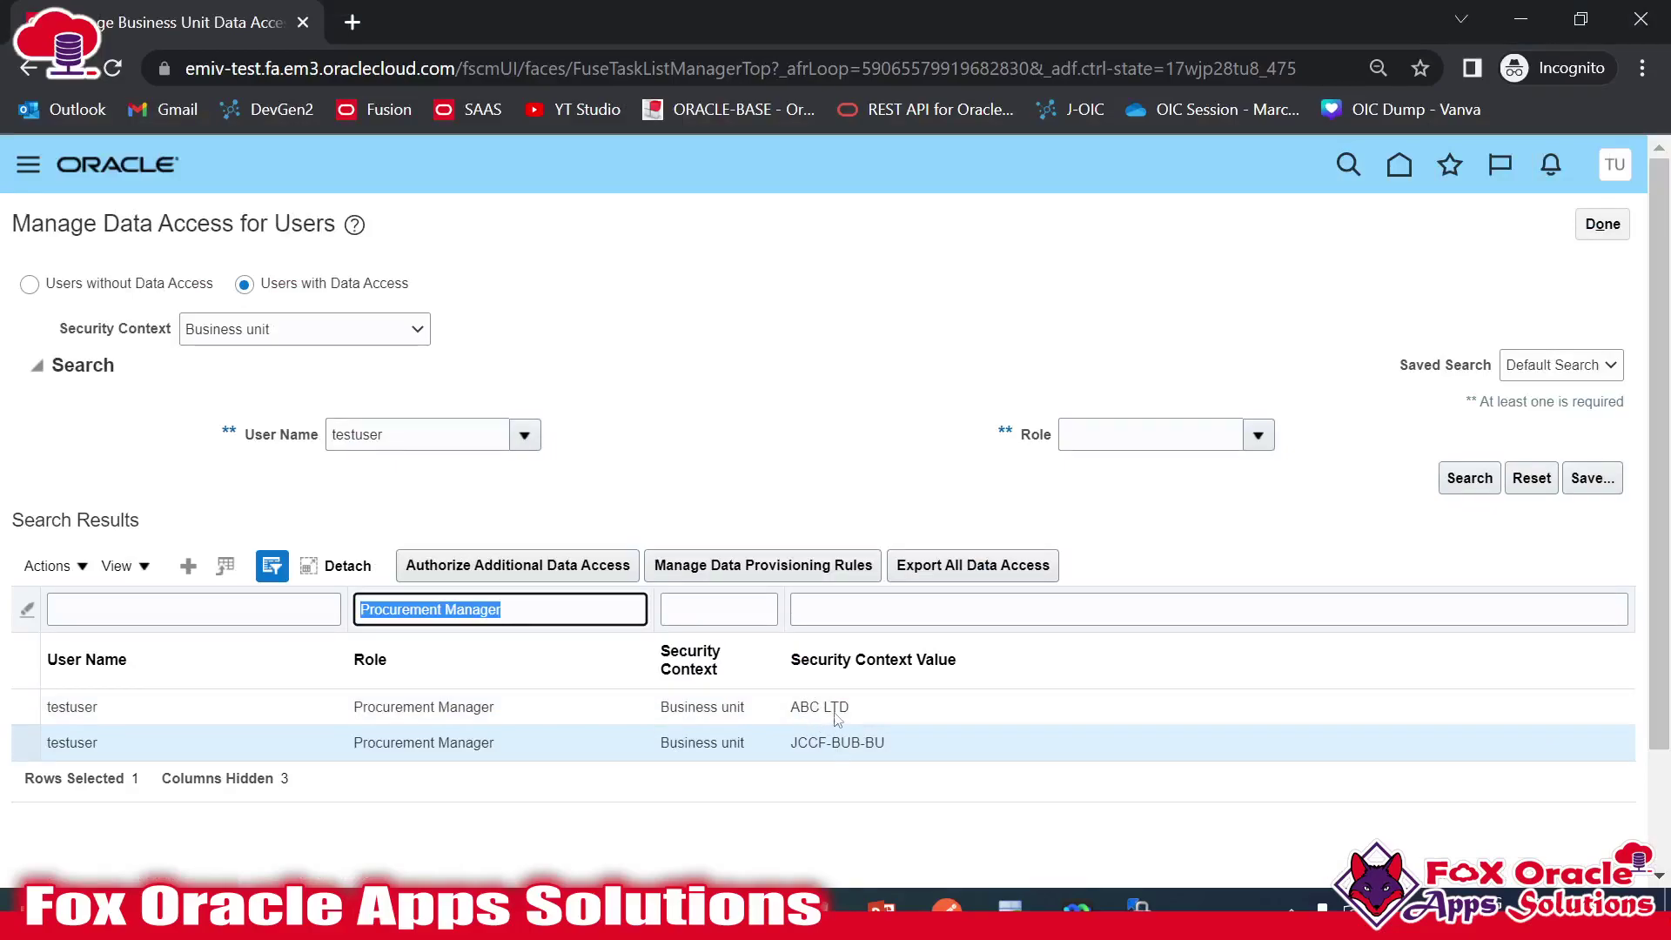
key(alt+Tab)
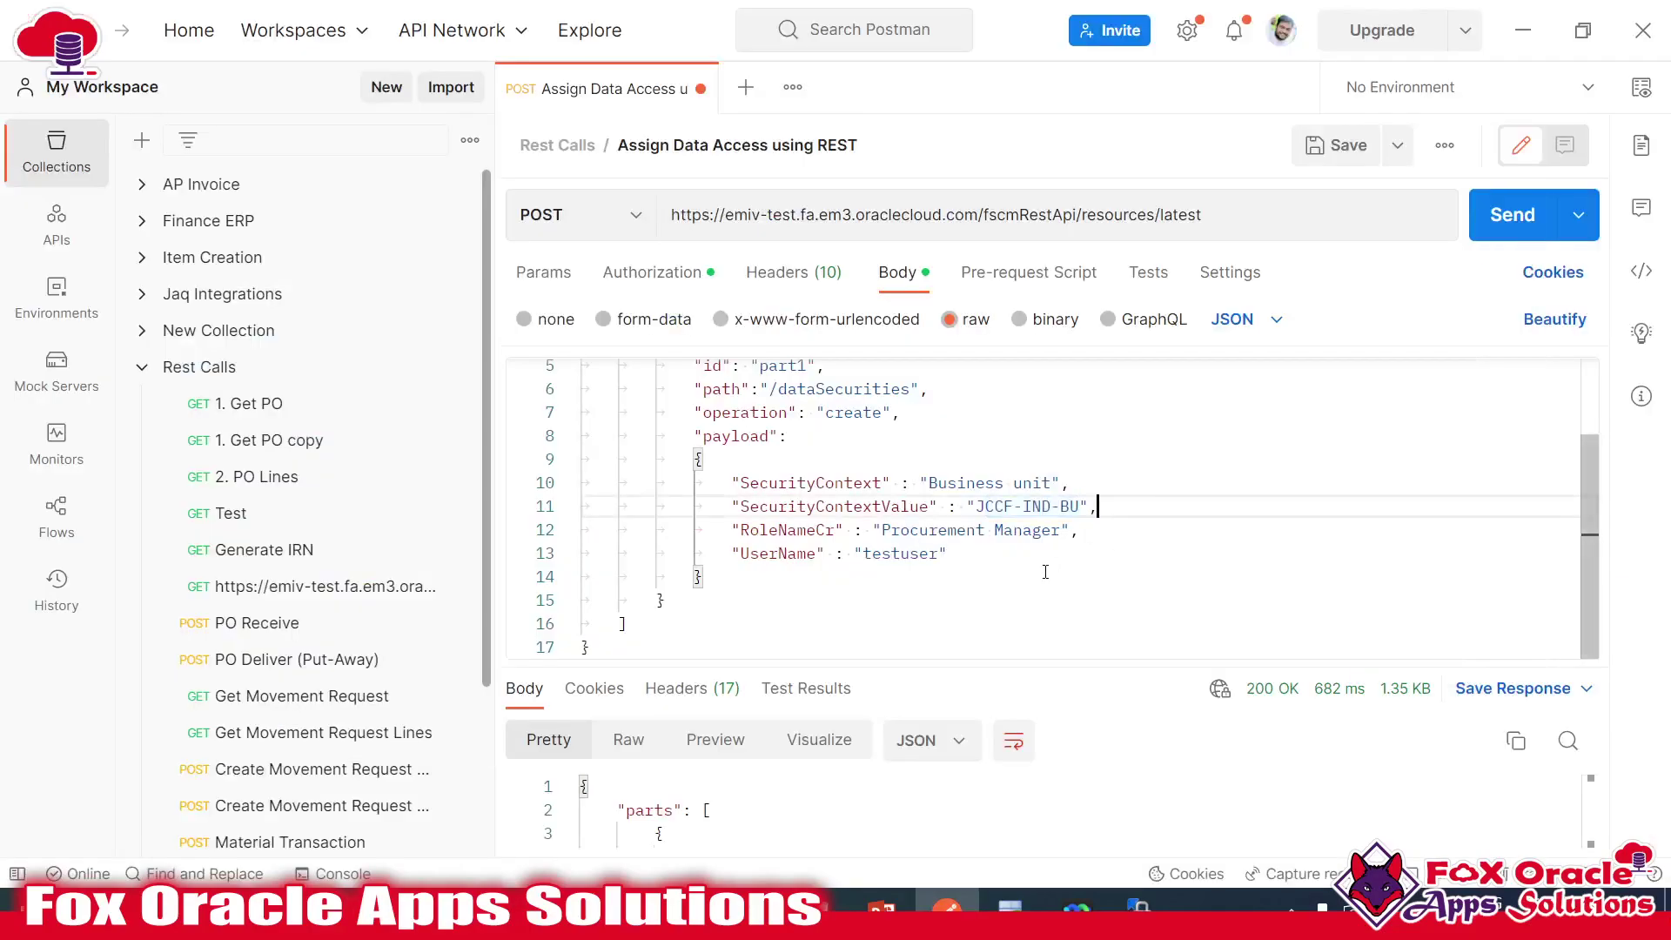
scroll(1346, 366, up, 2)
scroll(889, 611, down, 2)
drag(888, 611, 648, 509)
scroll(783, 539, up, 2)
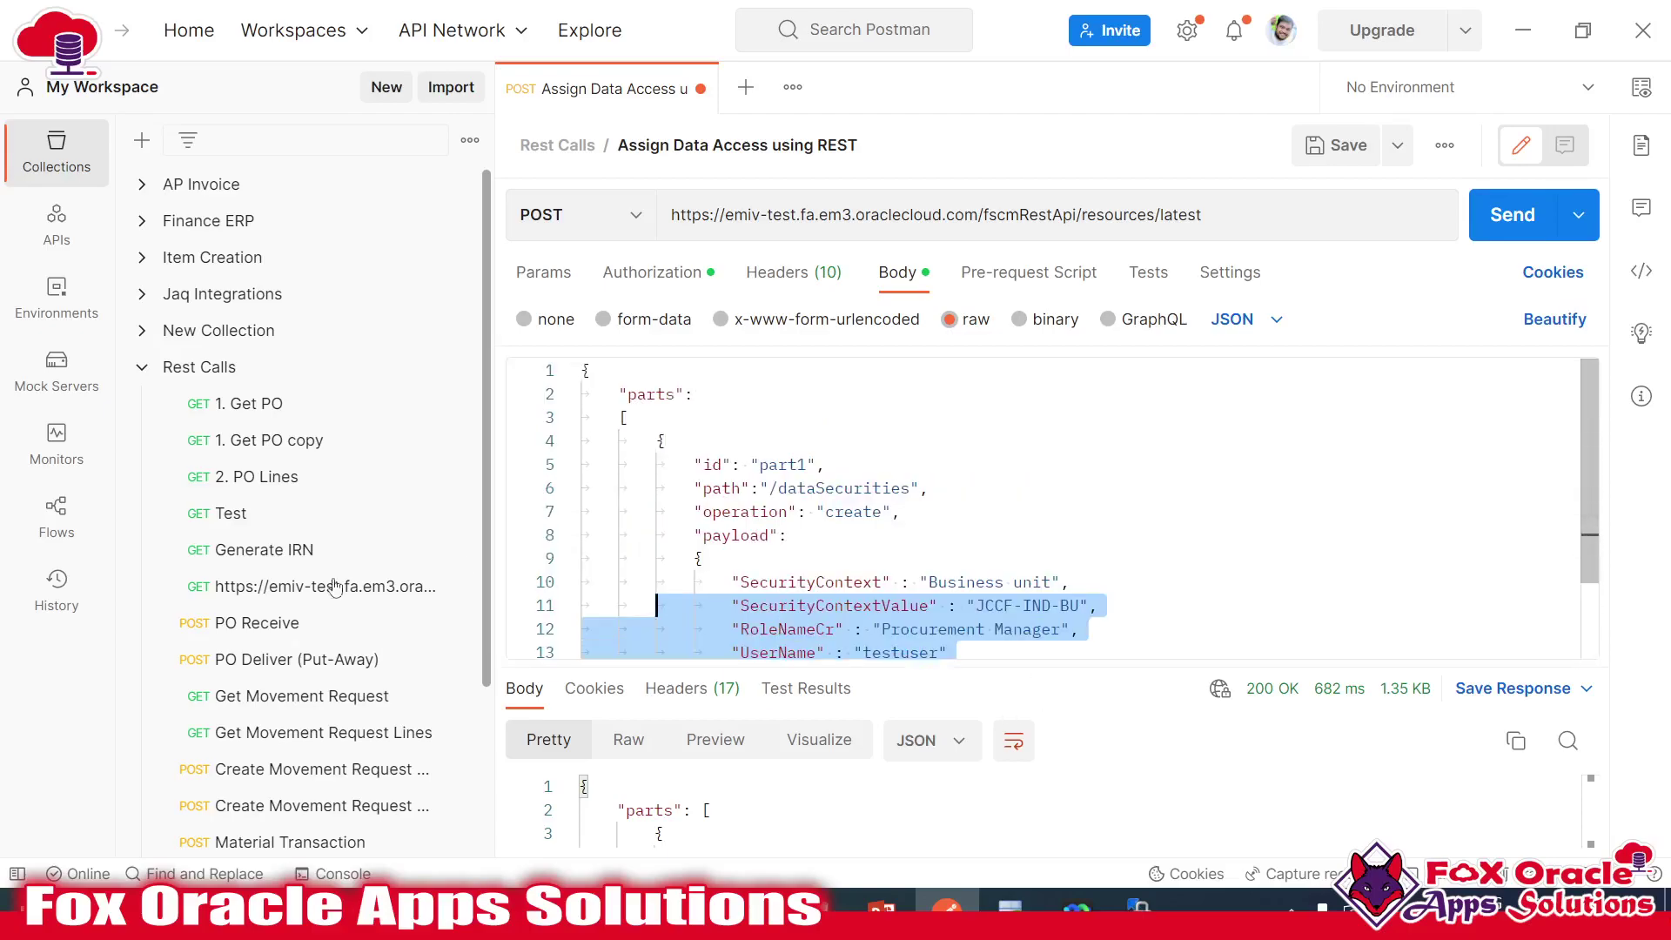
scroll(925, 538, down, 2)
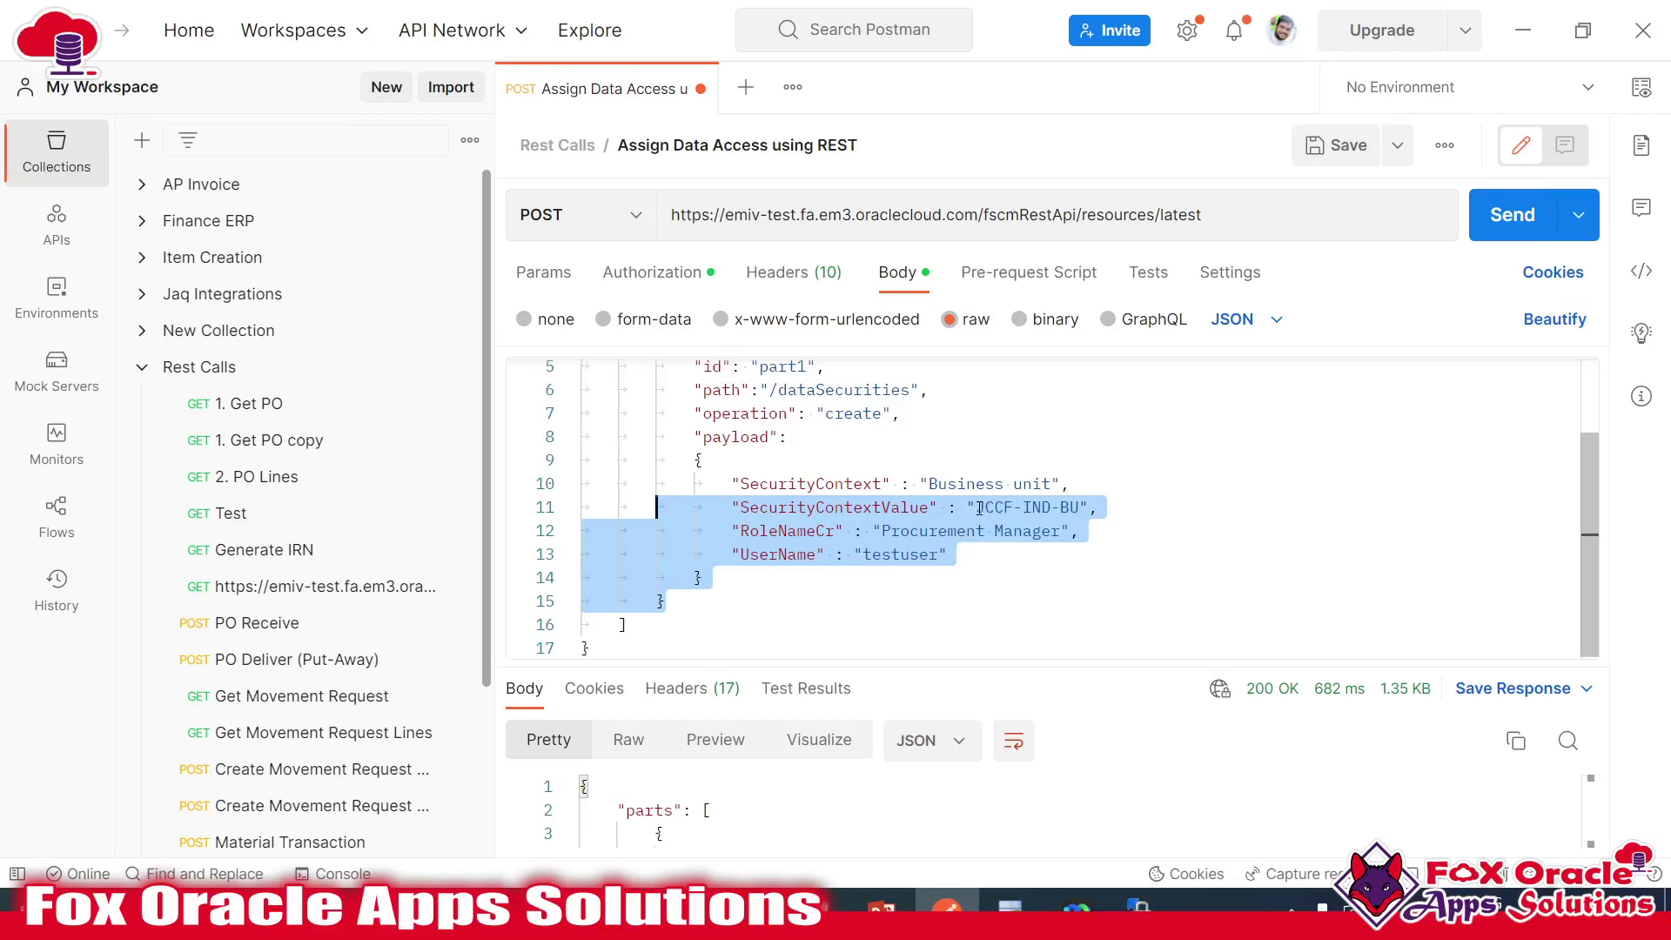
click(901, 554)
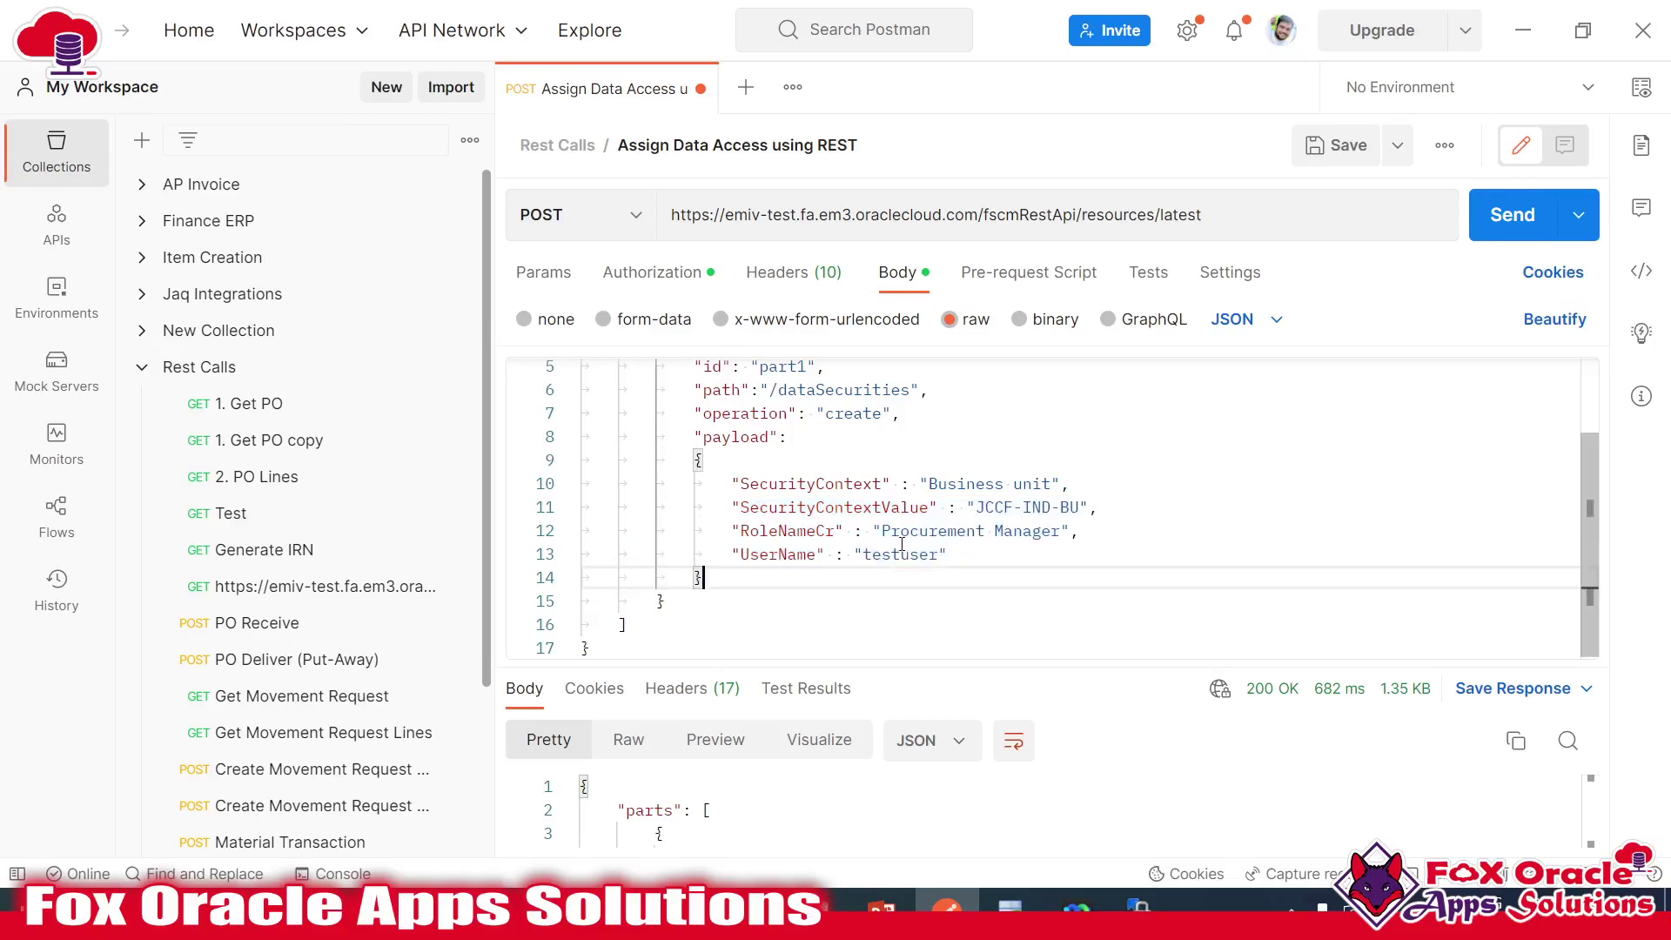
- Send the JCCF-IND-BU request and read the 200 OK dataSecurities response
click(1493, 217)
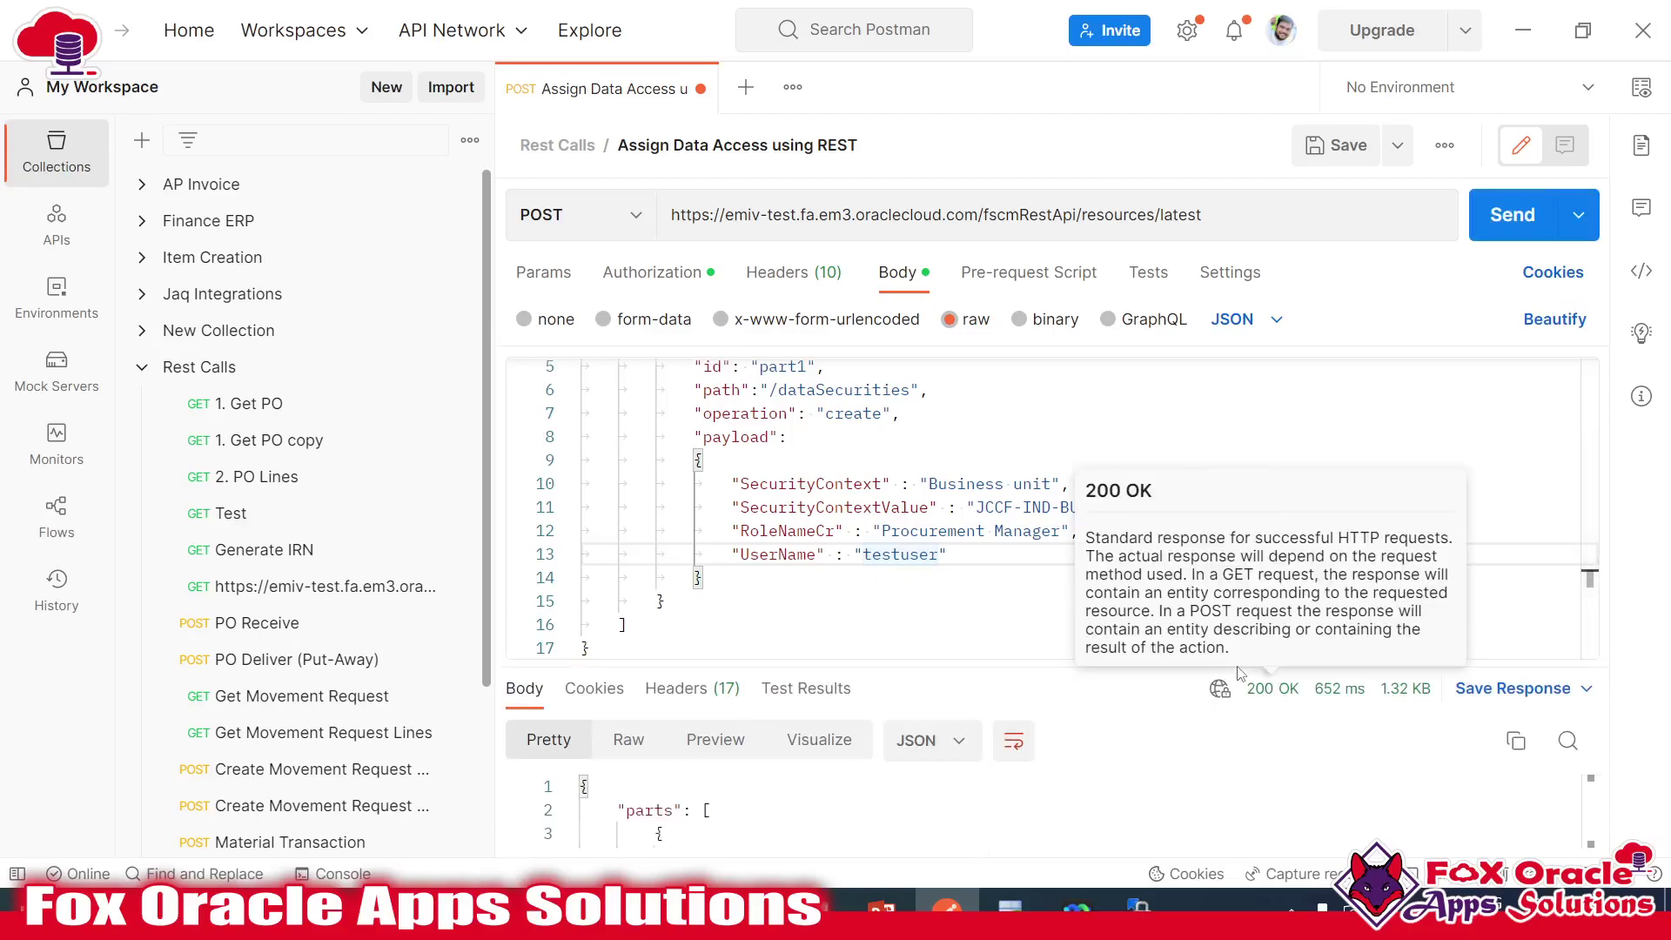
drag(1054, 673, 1036, 571)
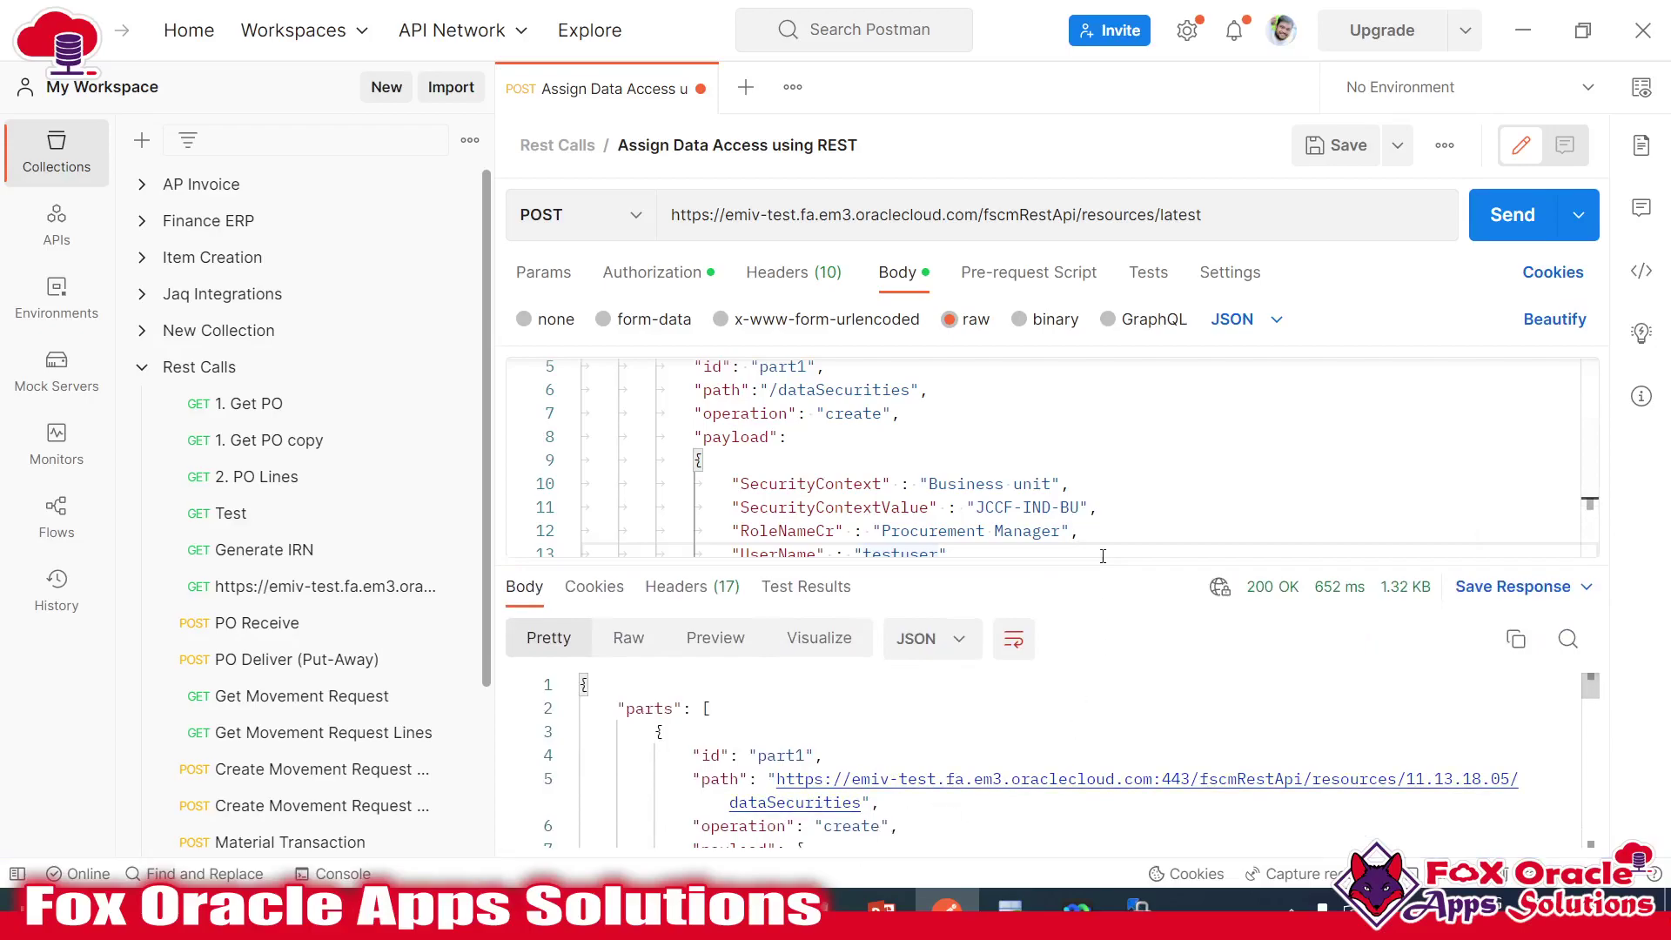
scroll(1103, 549, down, 2)
scroll(1103, 549, up, 4)
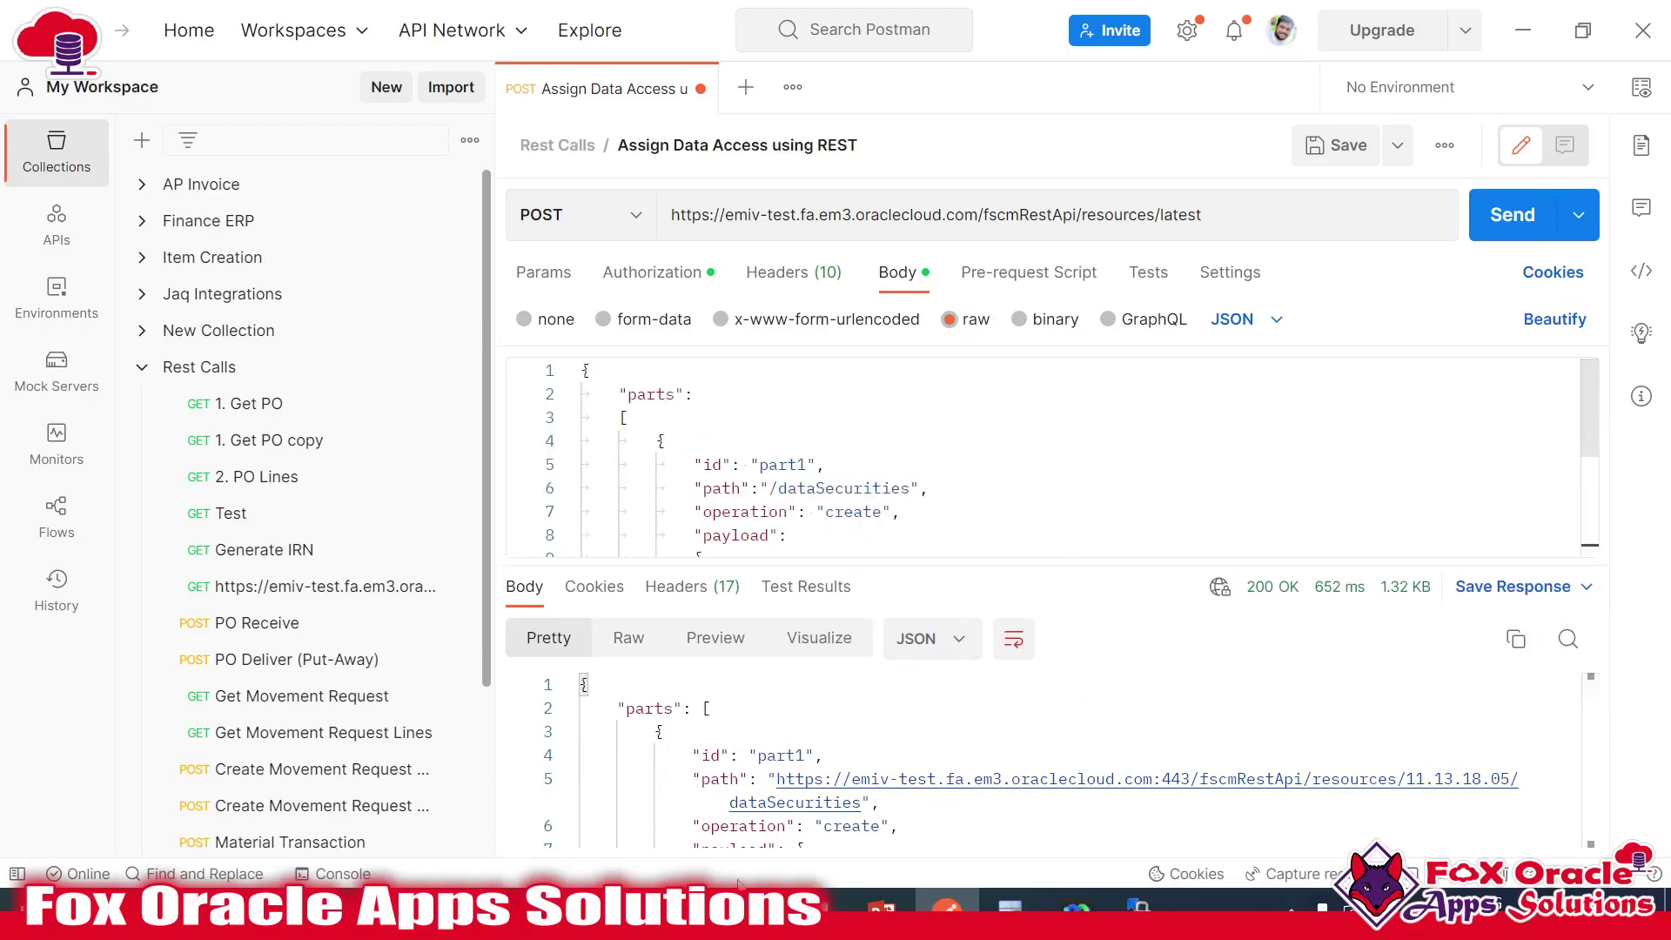
- In Fusion, rerun the search to confirm the new JCCF-IND-BU Procurement Manager row
key(alt+Tab)
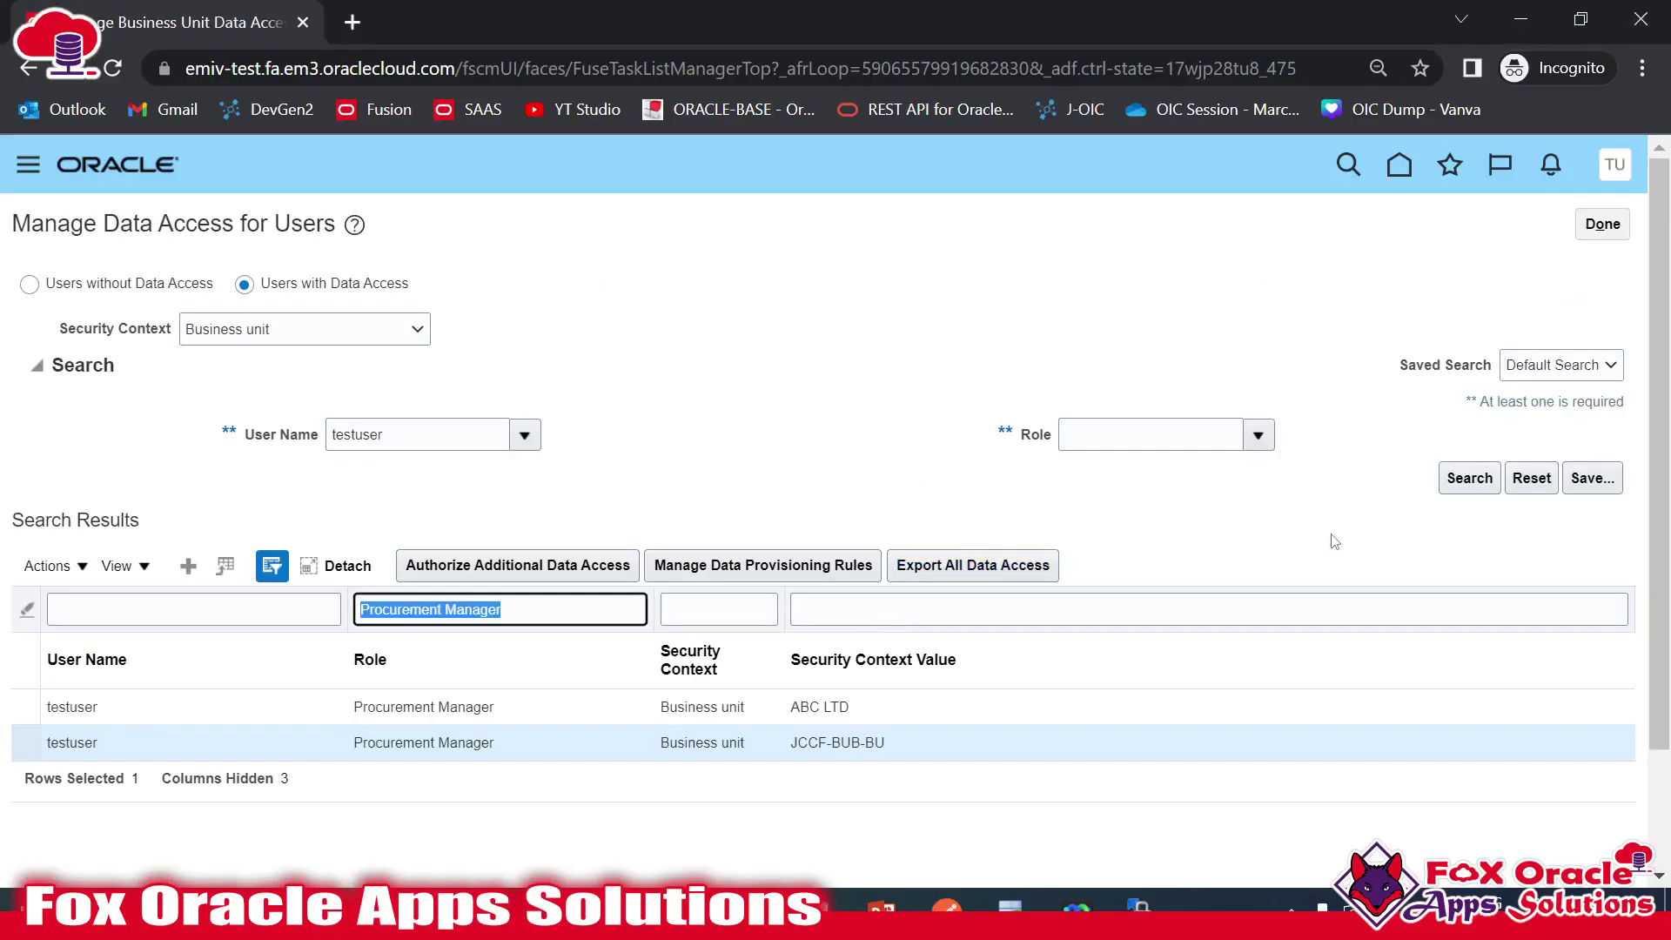
click(1466, 484)
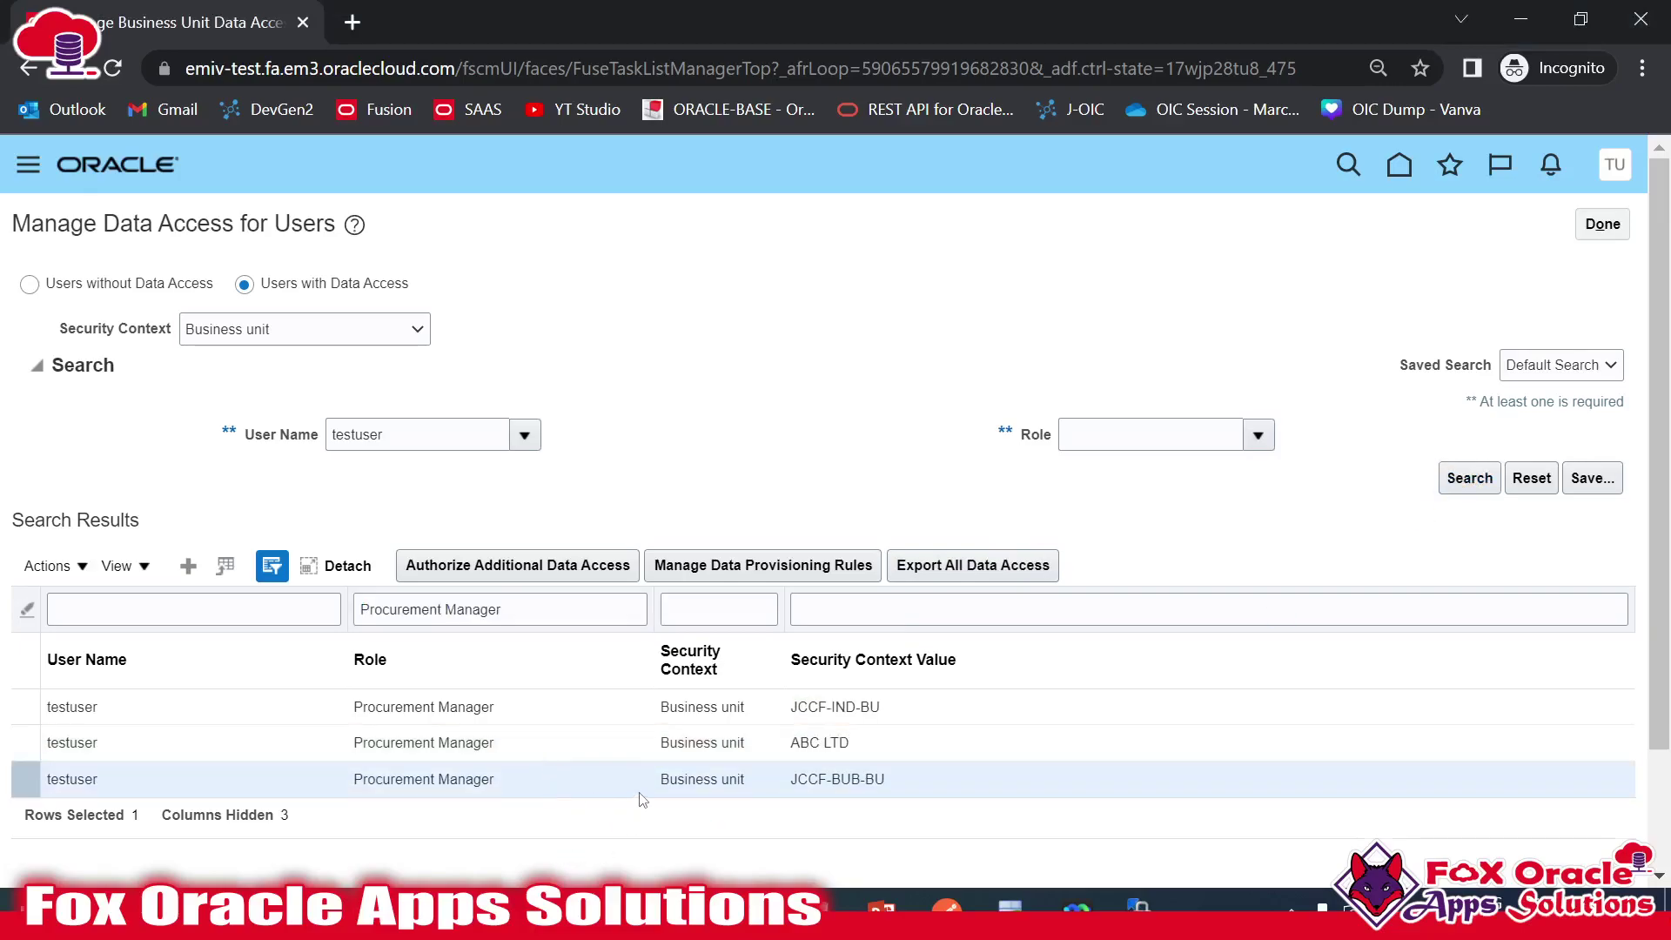
click(795, 703)
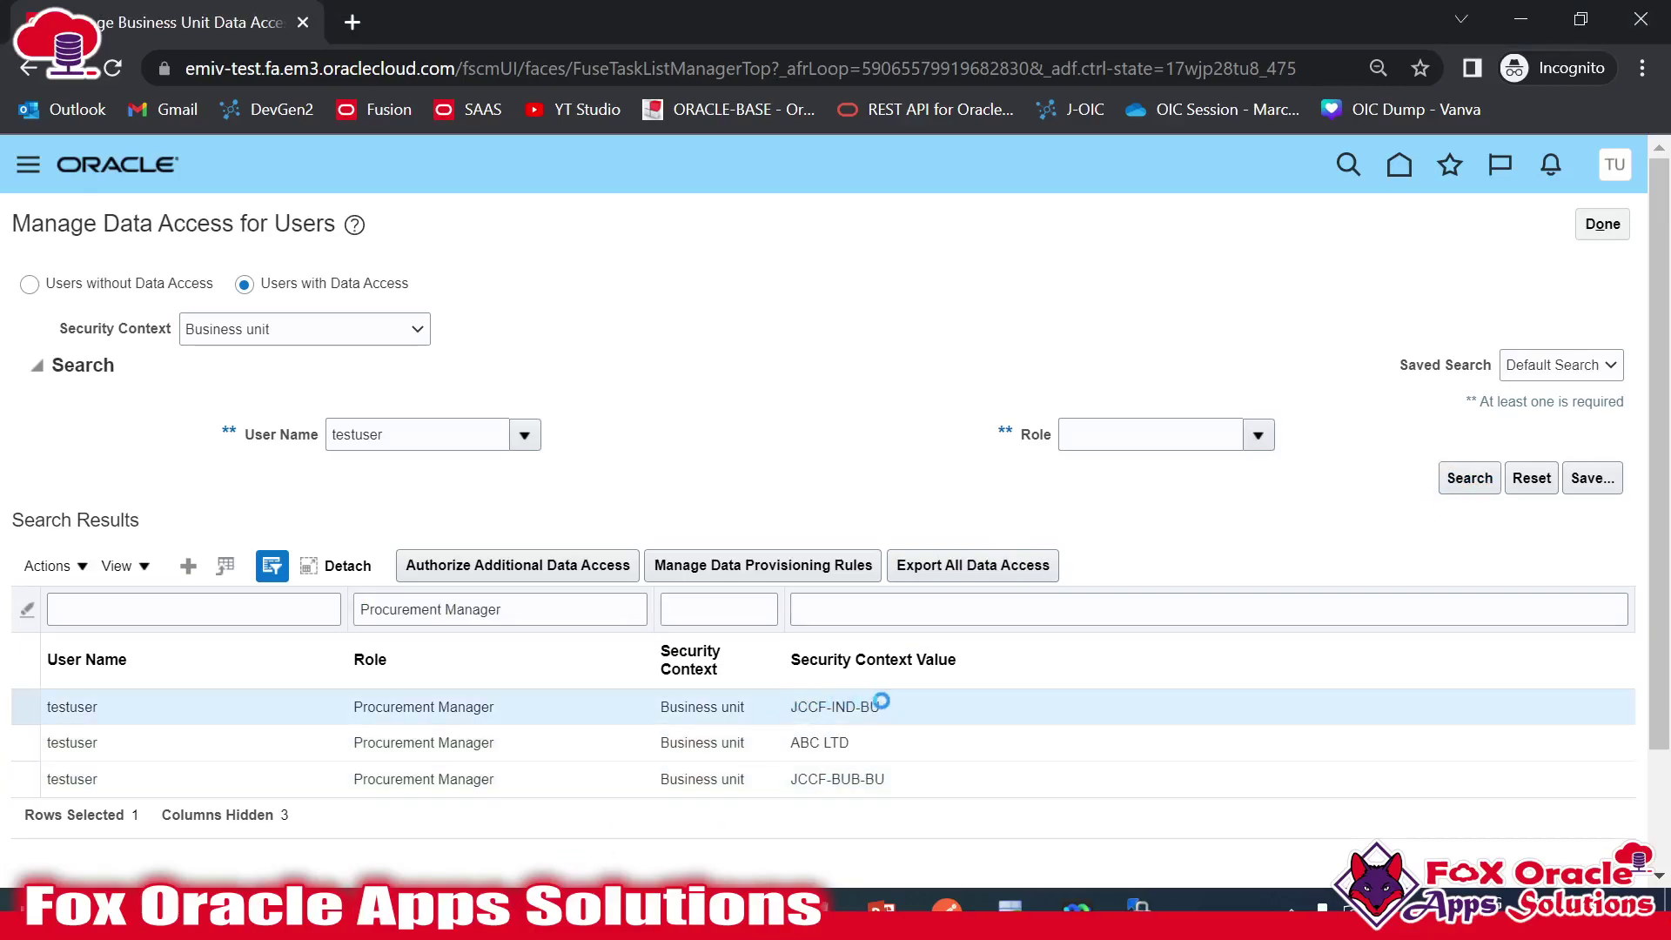
drag(881, 706, 793, 712)
- Review the payload's JCCF-IND-BU business unit, testuser and Procurement Manager values
key(alt+Tab)
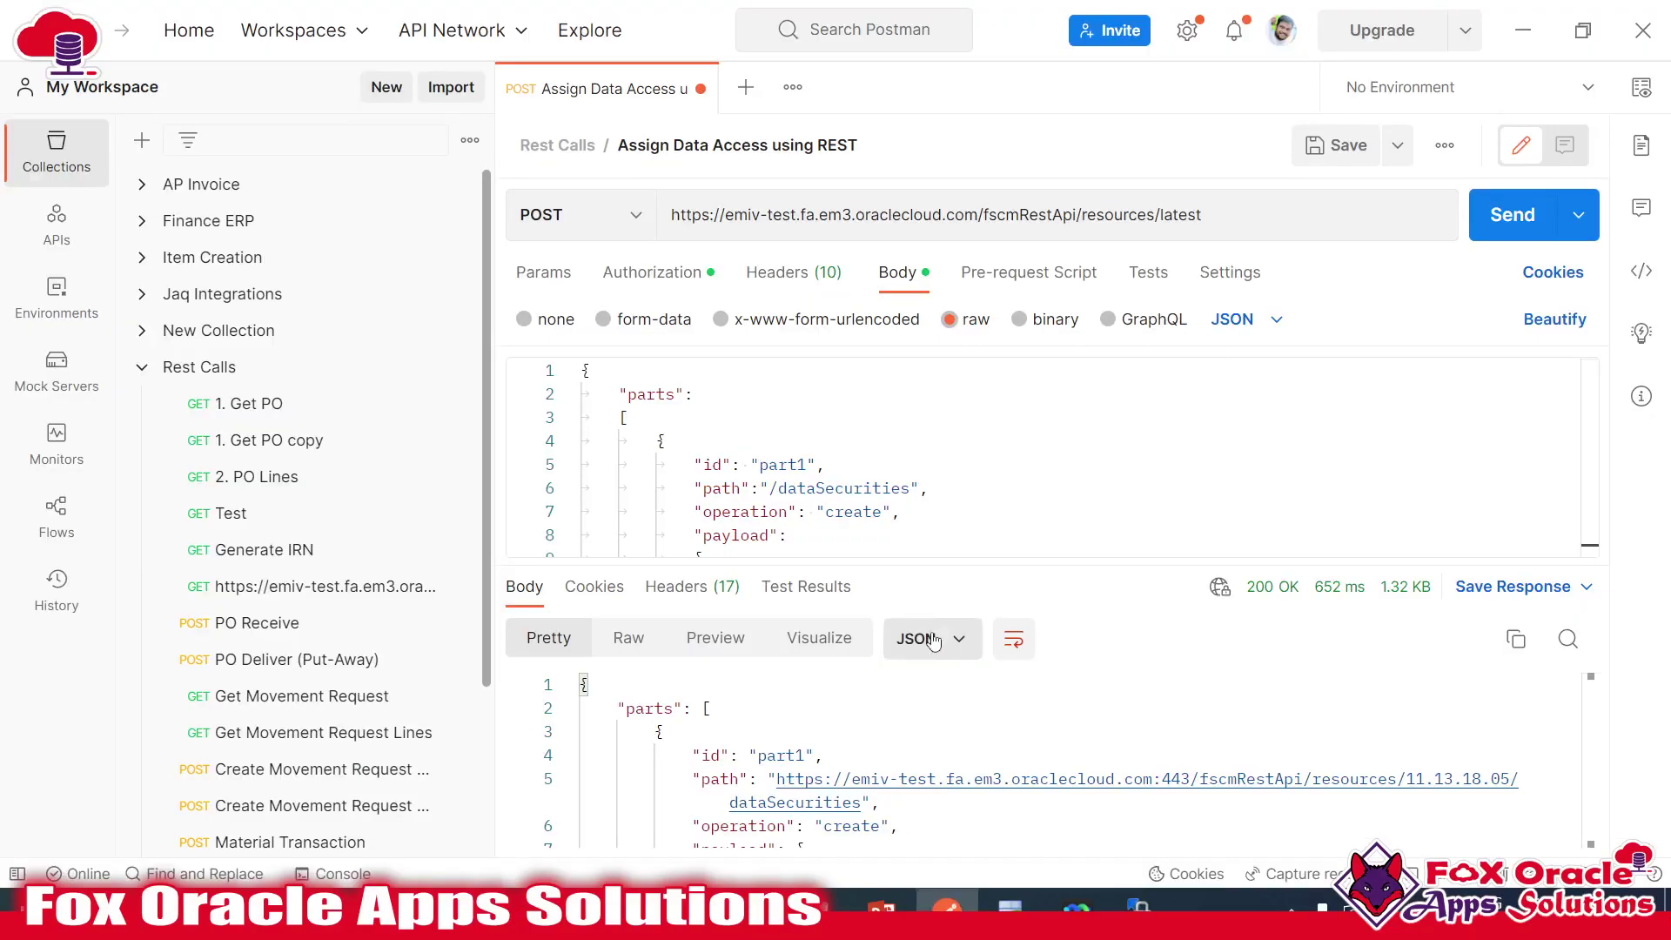
scroll(892, 463, down, 3)
scroll(892, 463, up, 2)
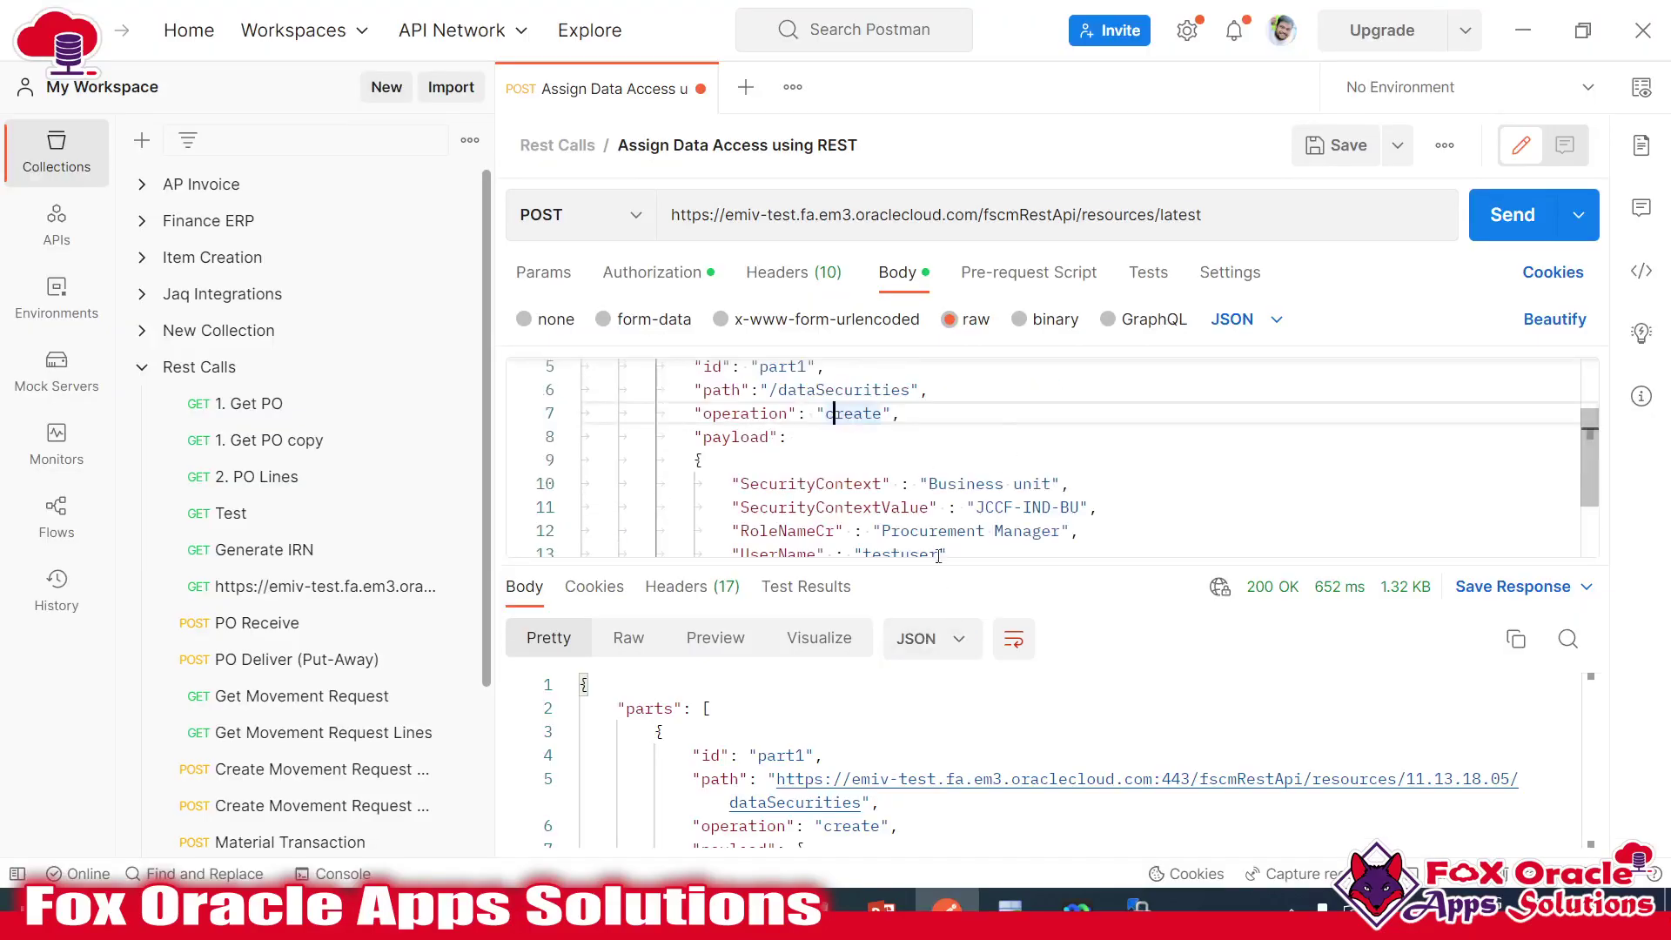
drag(958, 567, 957, 667)
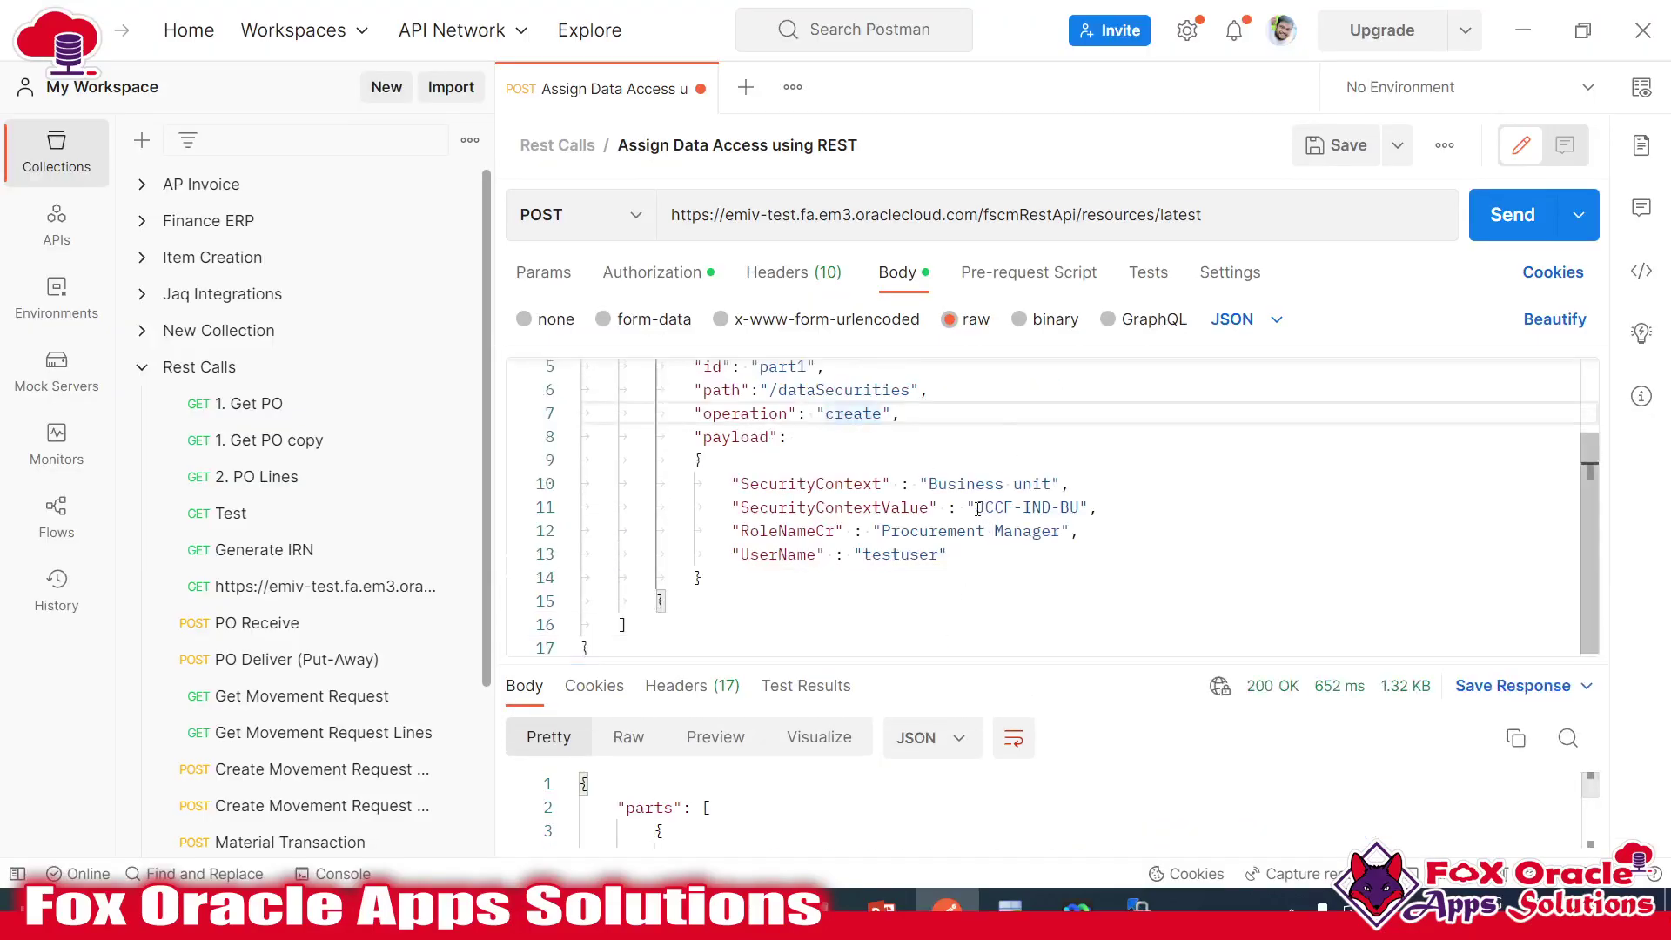
drag(975, 508, 1080, 504)
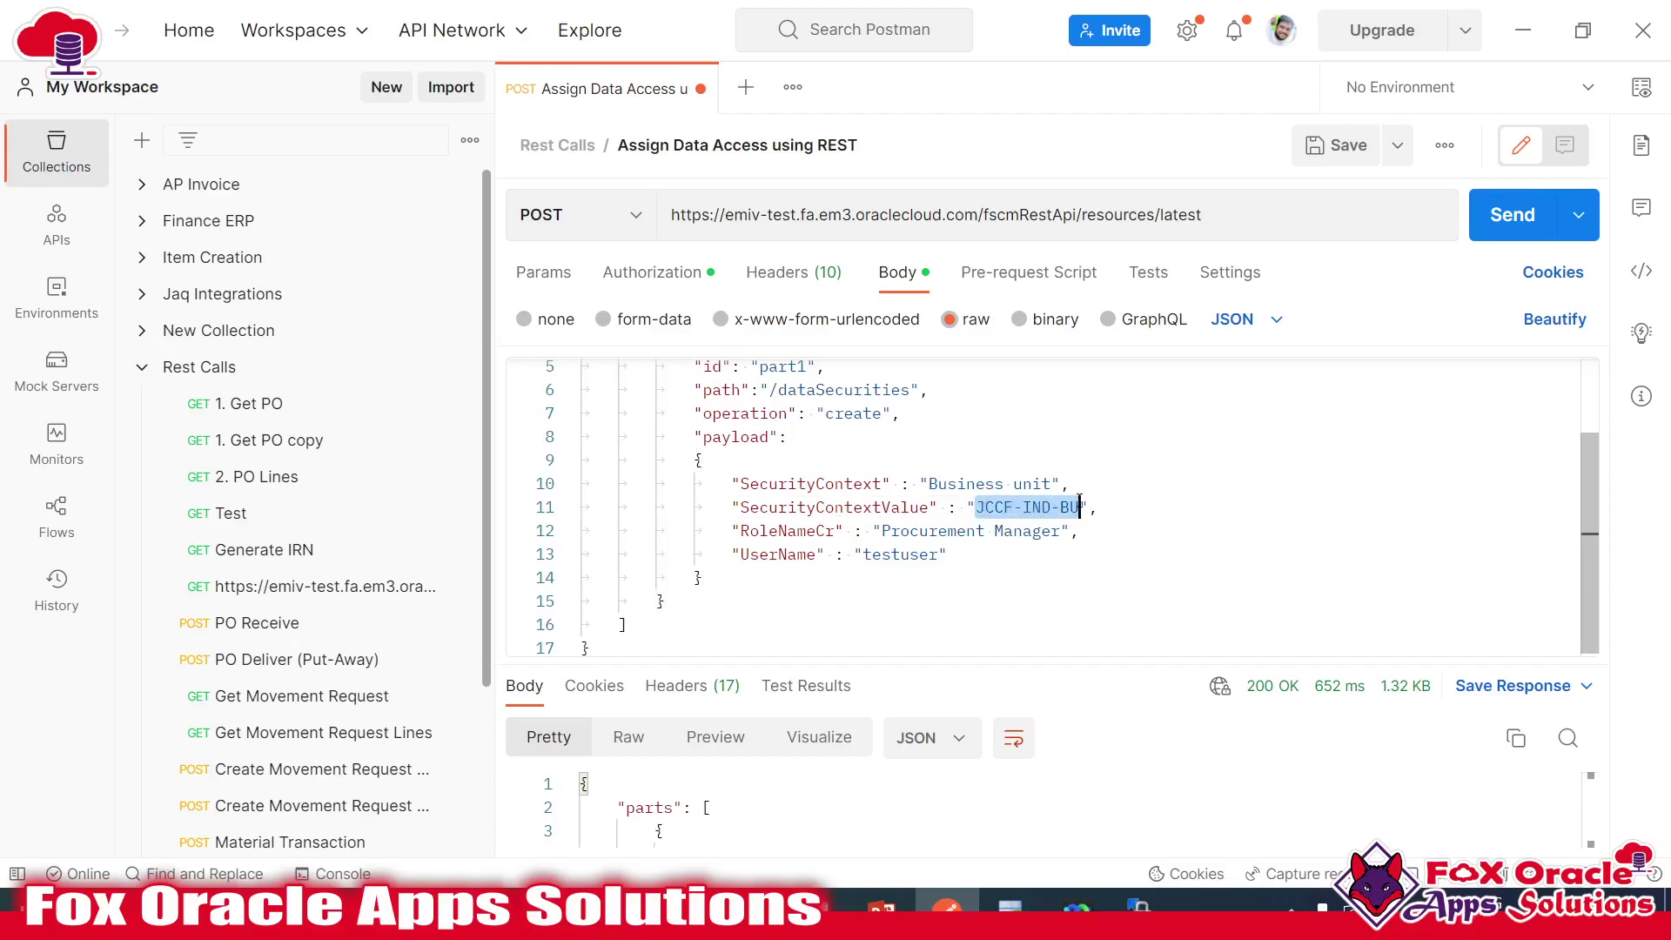
click(1085, 509)
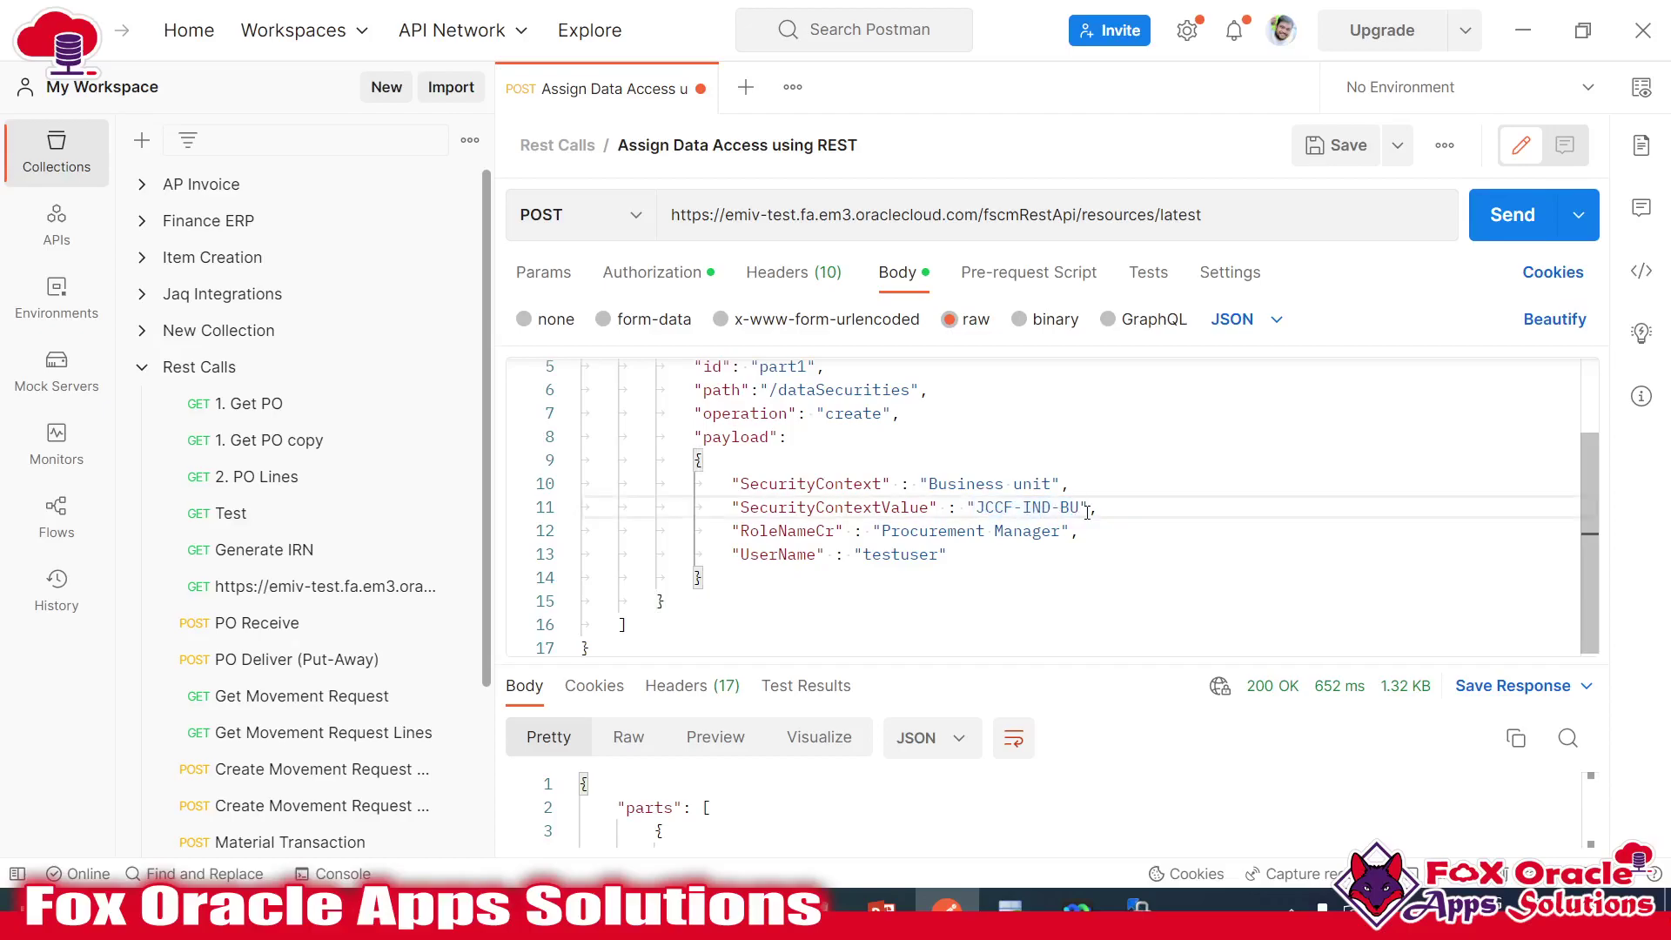
drag(1038, 506, 979, 507)
double_click(906, 558)
click(966, 531)
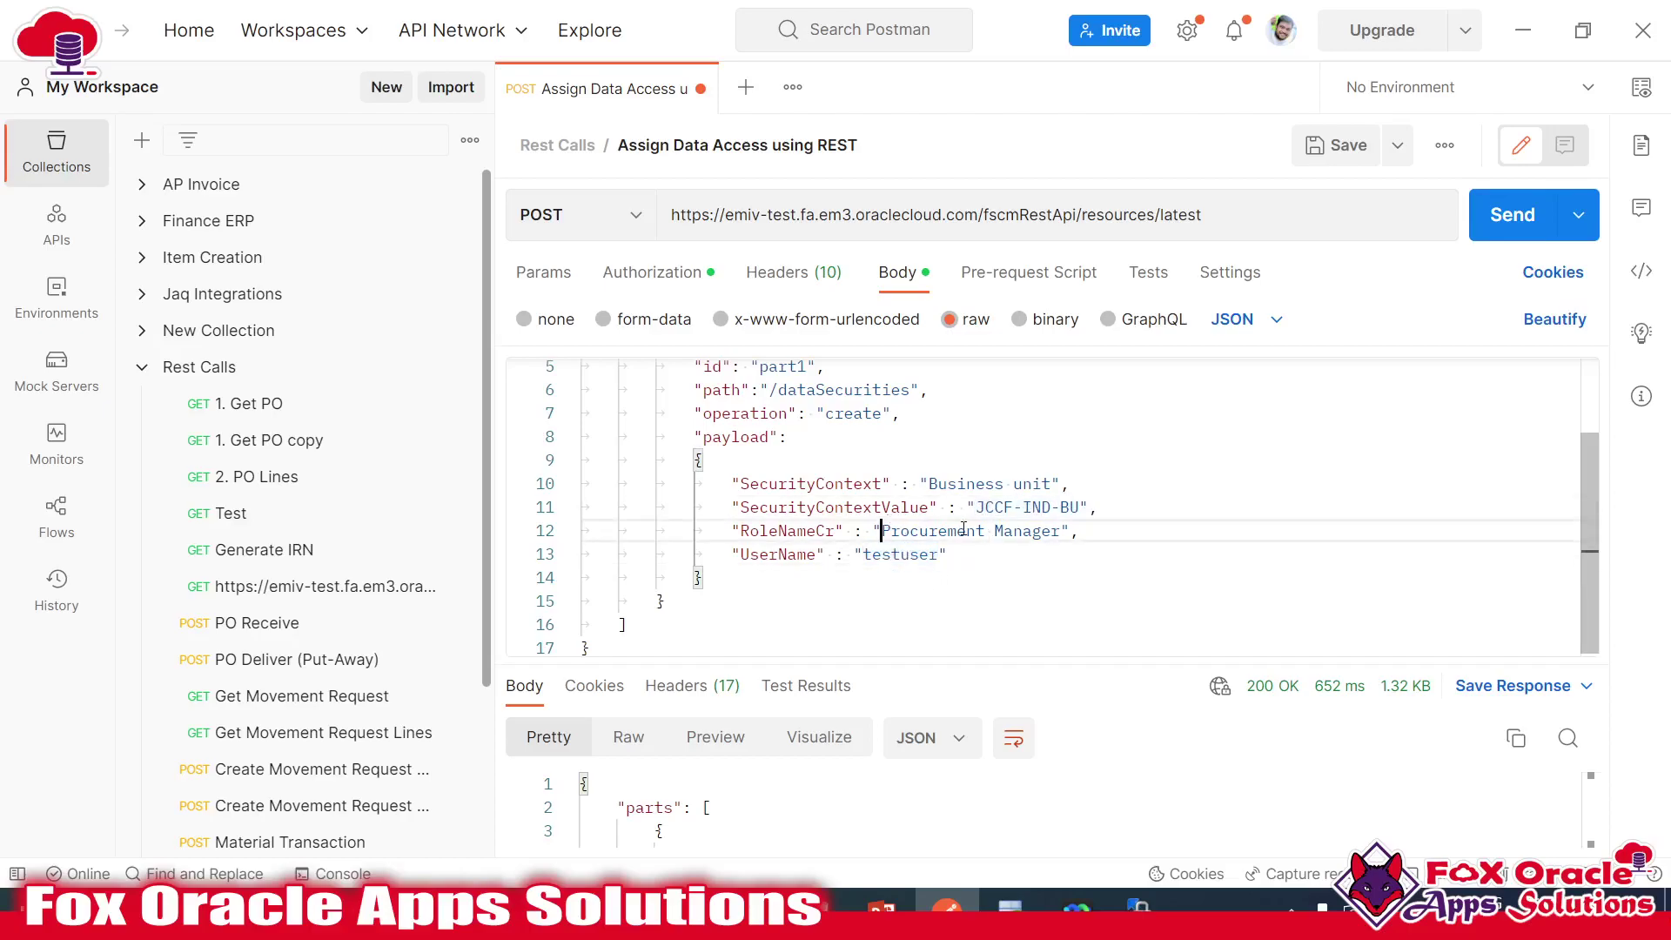
- Replace the business unit with JCCF-PAT-BU and resend, getting 200 OK
drag(976, 508, 1084, 507)
key(BackSpace)
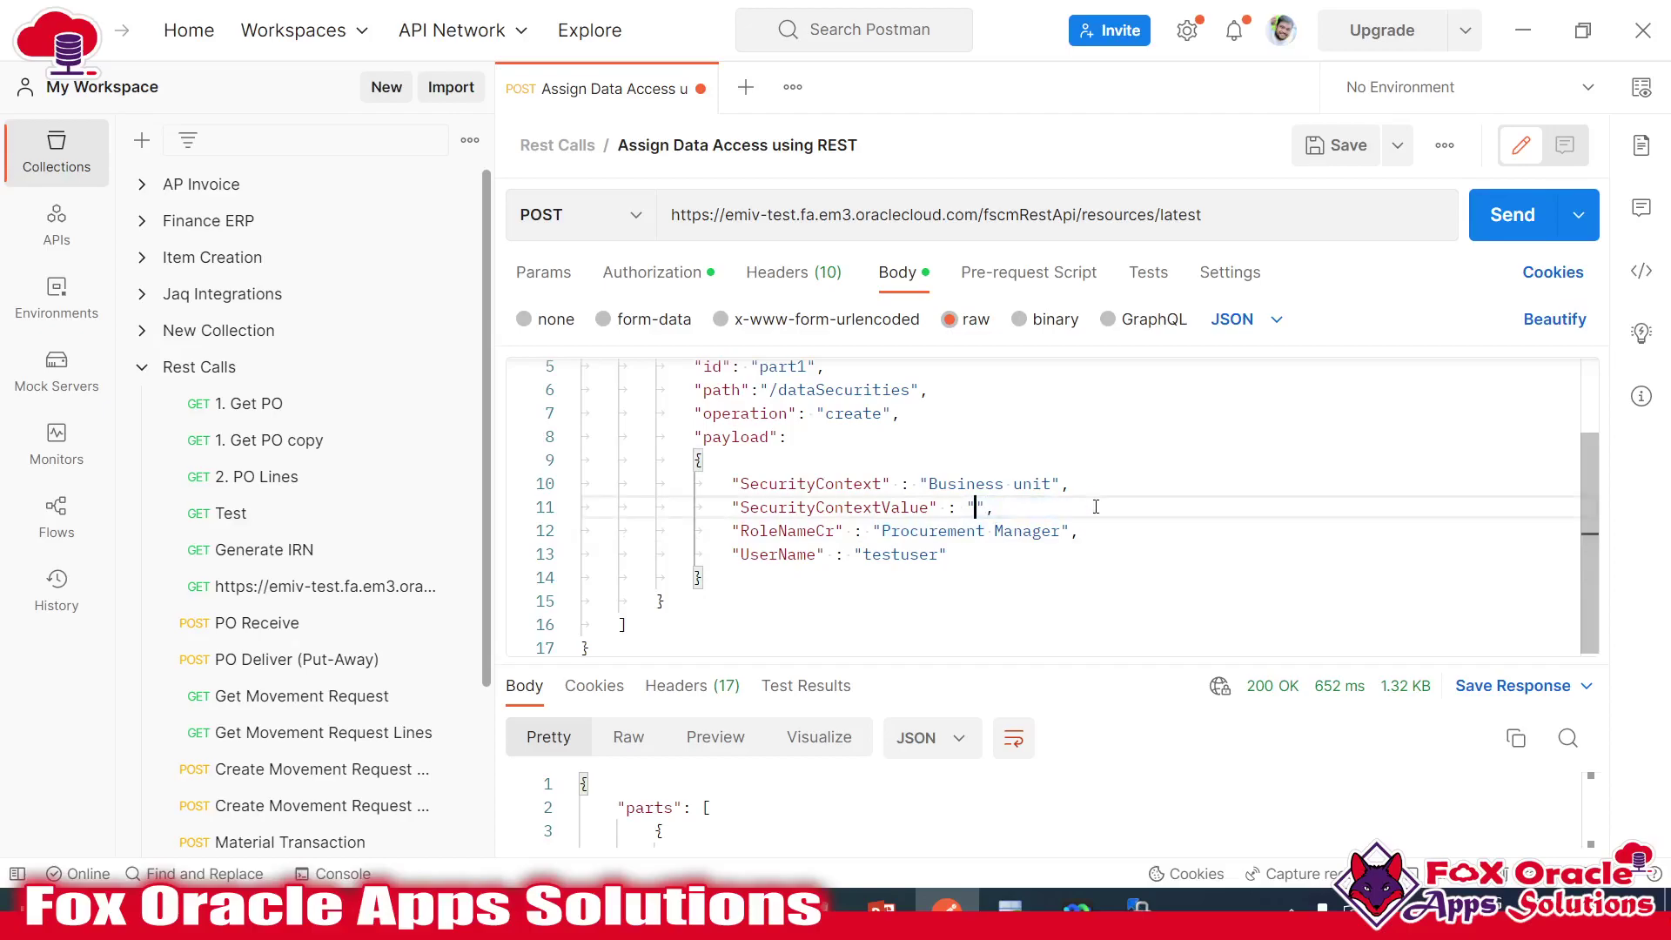
text(JCCF-PAT-BU)
double_click(1000, 507)
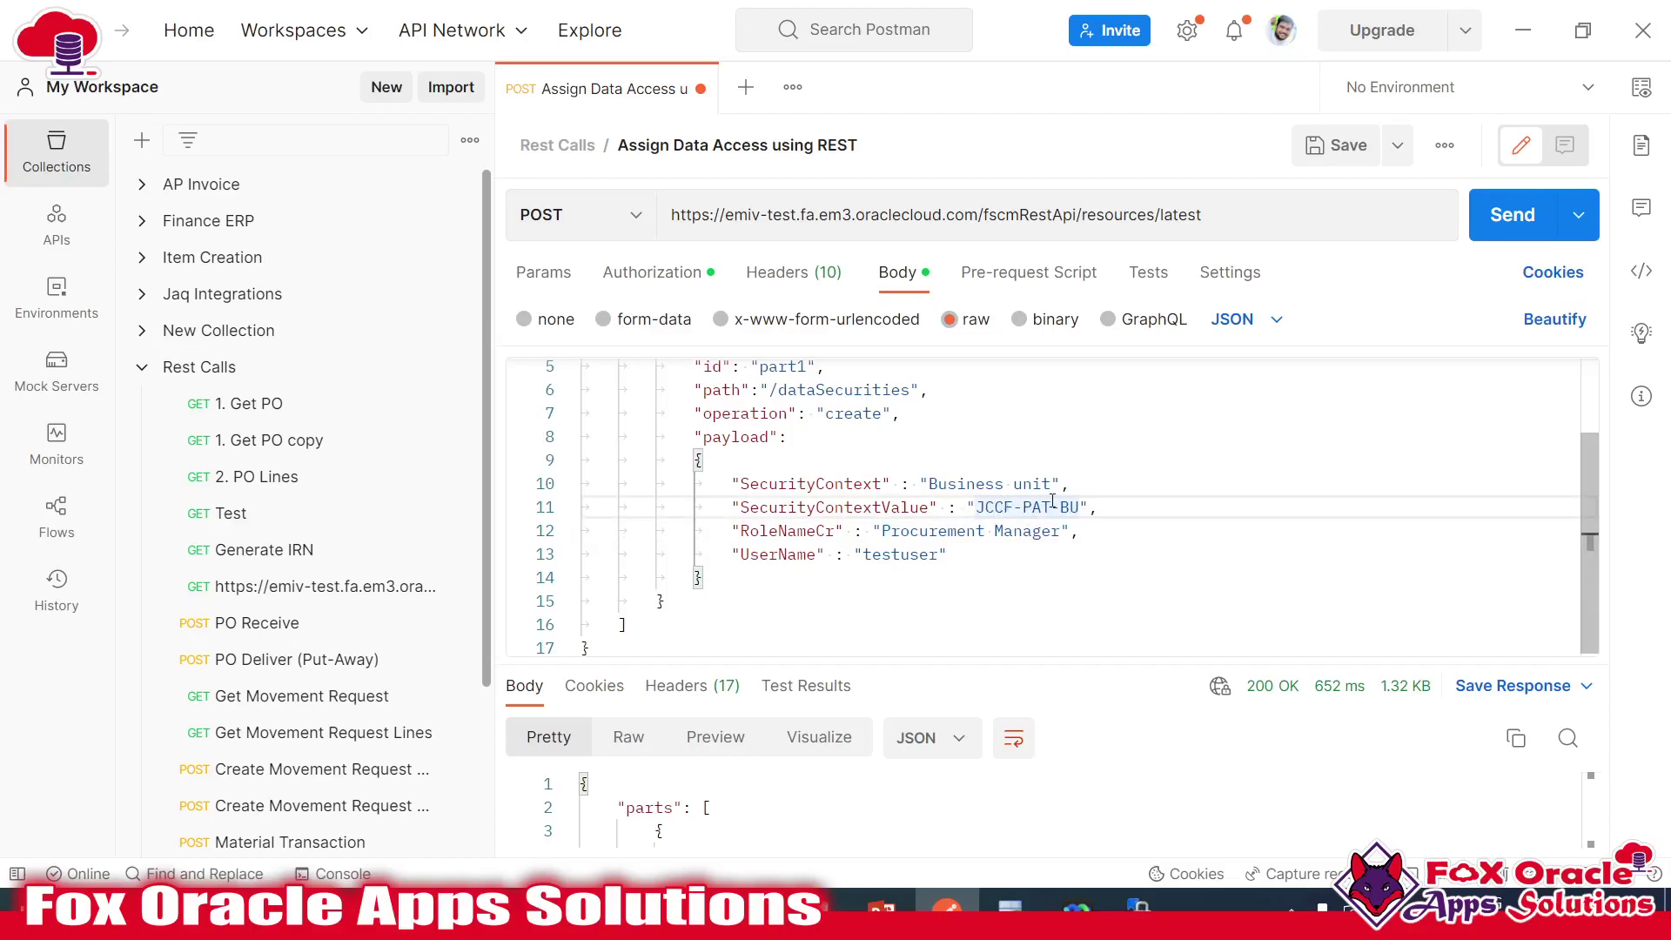
click(1512, 218)
- Back in Fusion, rerun the search to show the fourth row, JCCF-PAT-BU
key(alt+Tab)
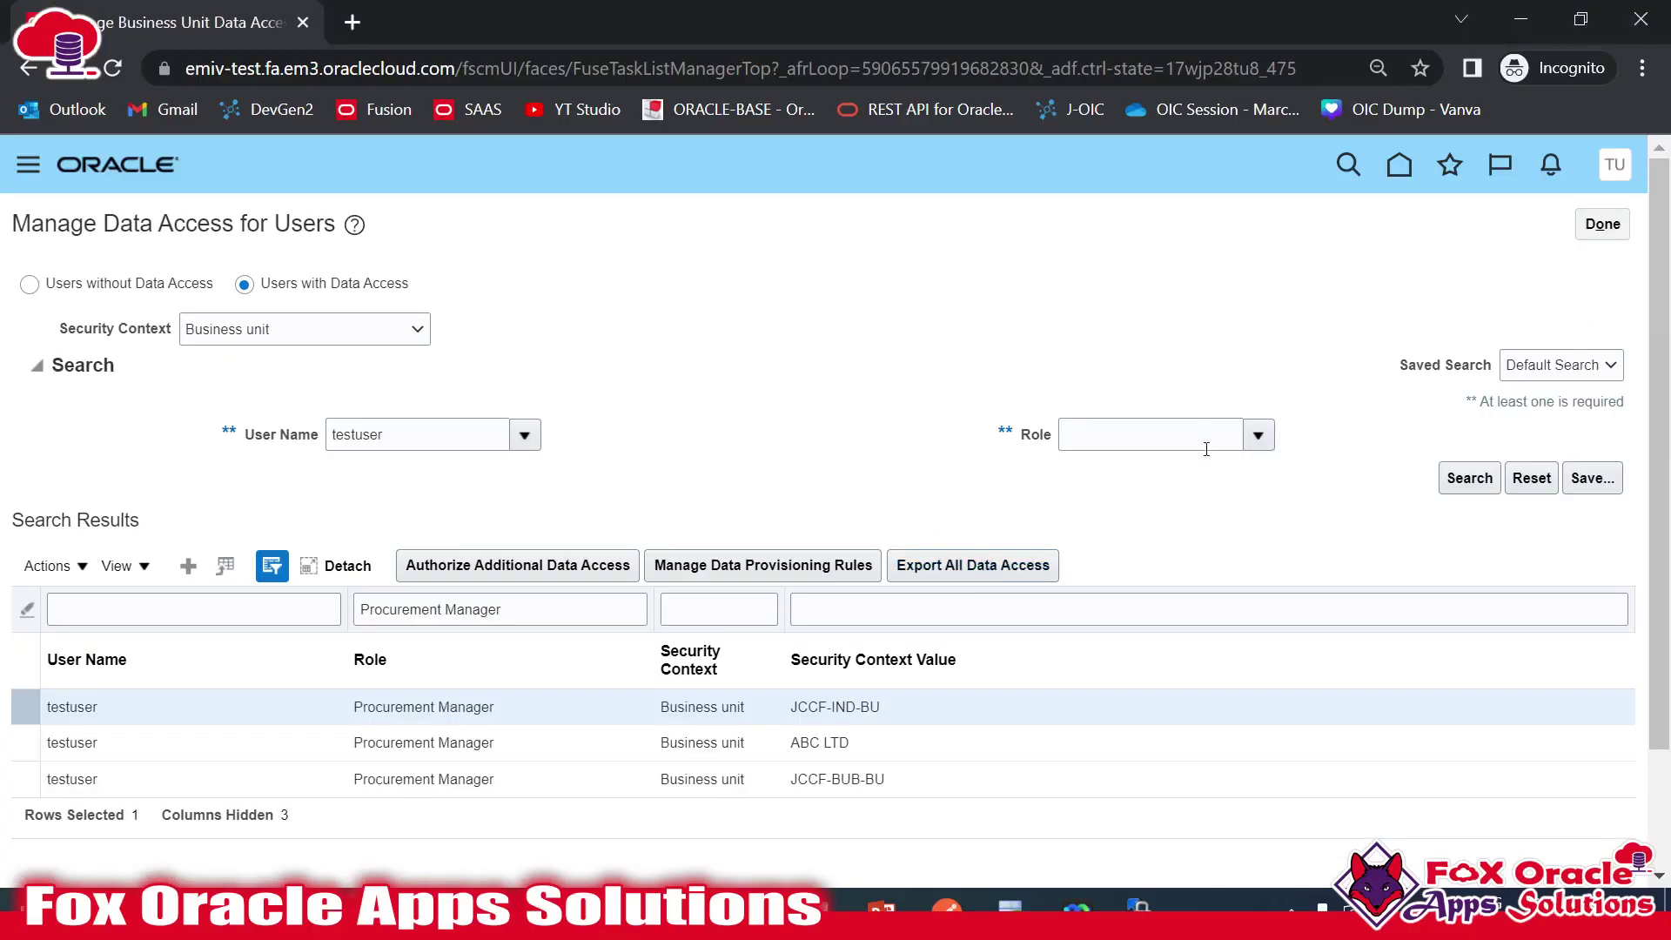
click(1469, 480)
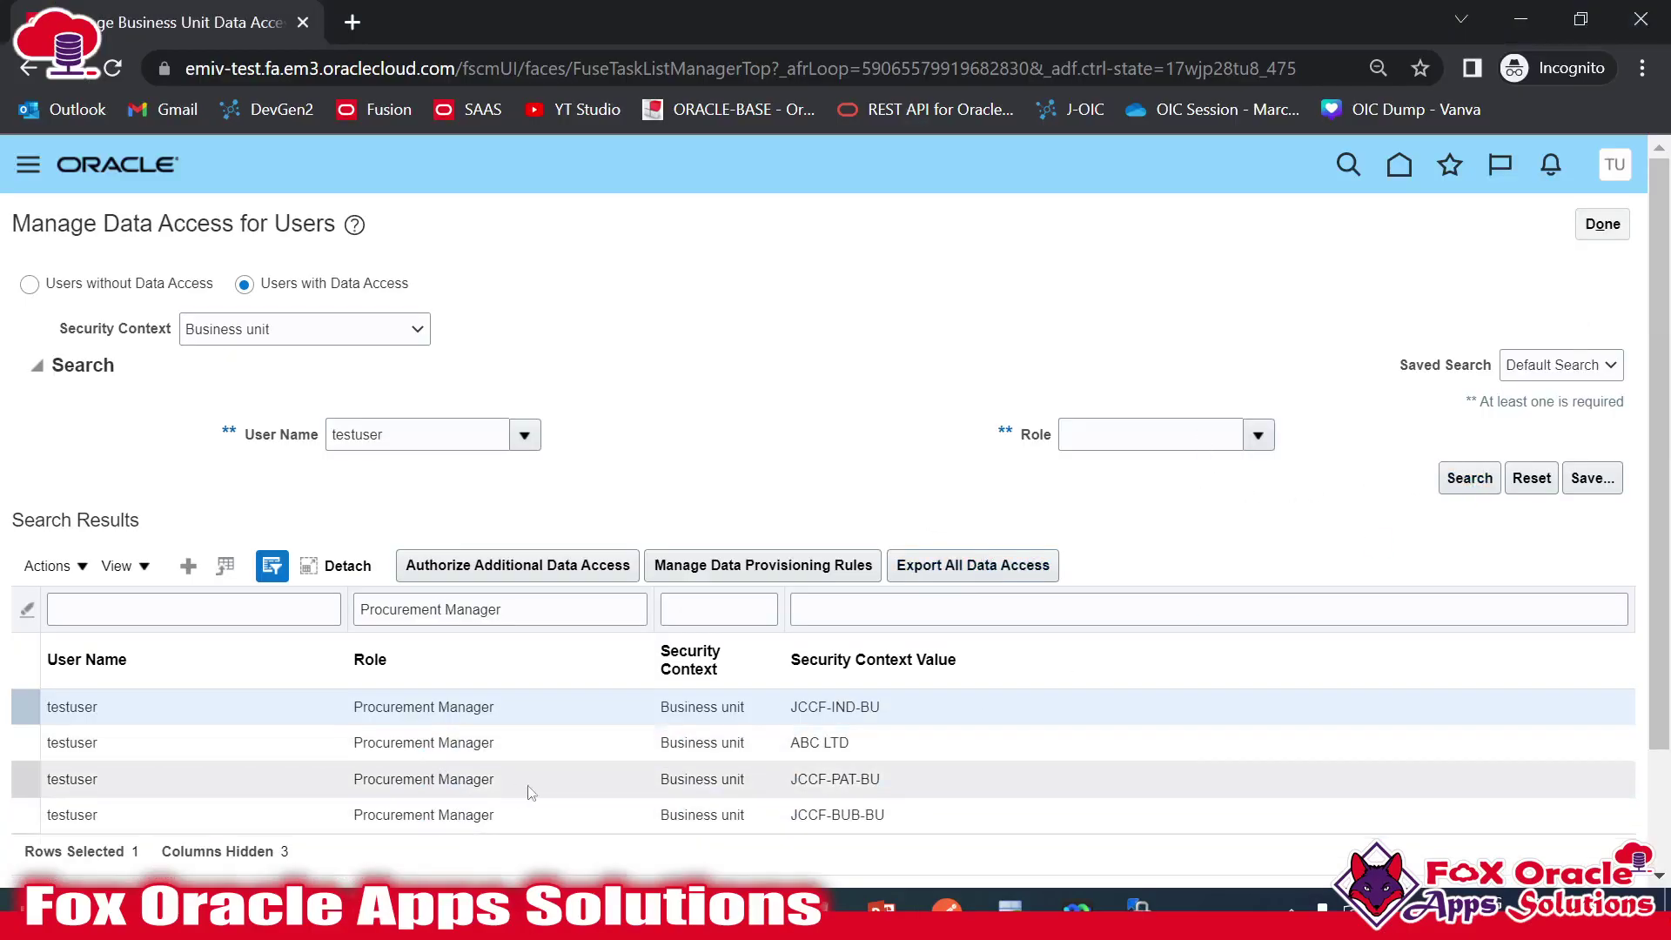